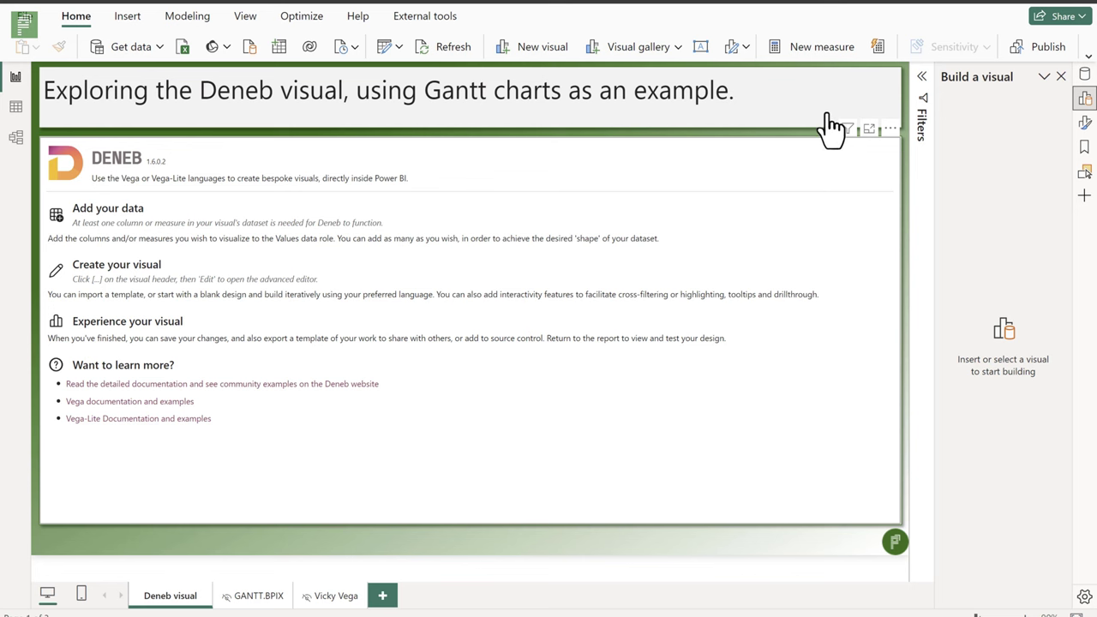
Step: Add a blank visual to the report page, browse the full visual types gallery, then close the Build pane
{"action": "right_click", "coordinate": [794, 137]}
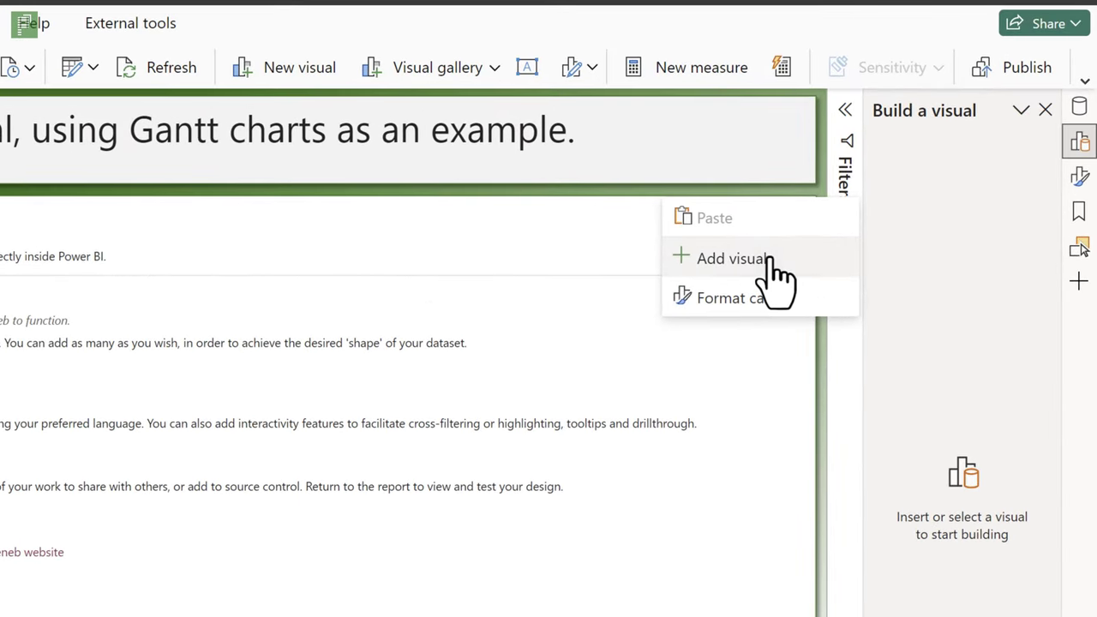
{"action": "left_click", "coordinate": [765, 260]}
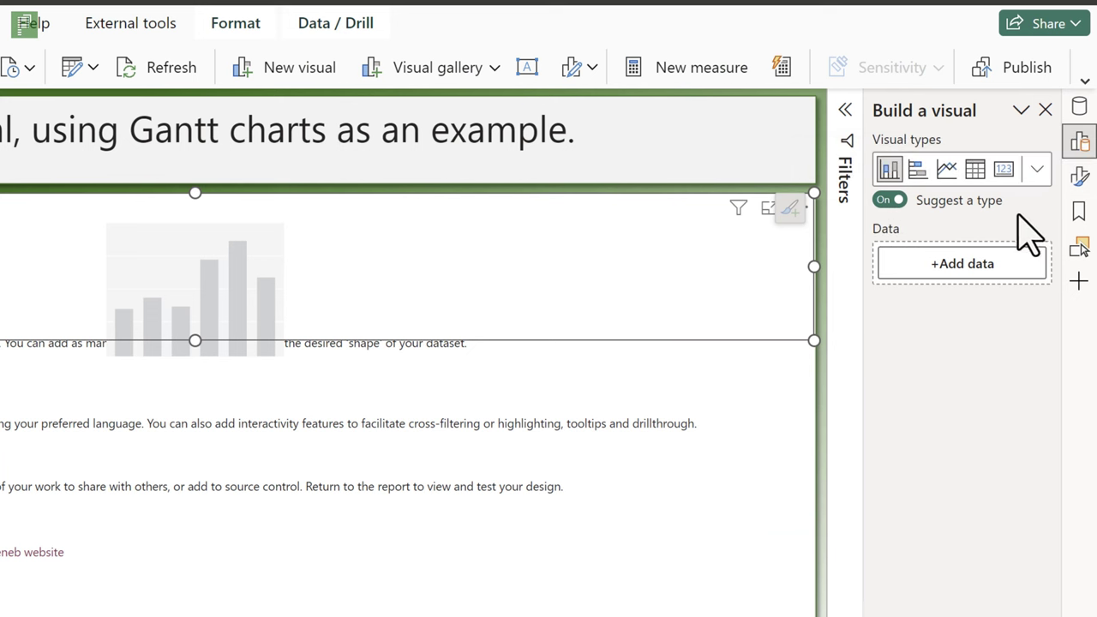
{"action": "left_click", "coordinate": [1038, 170]}
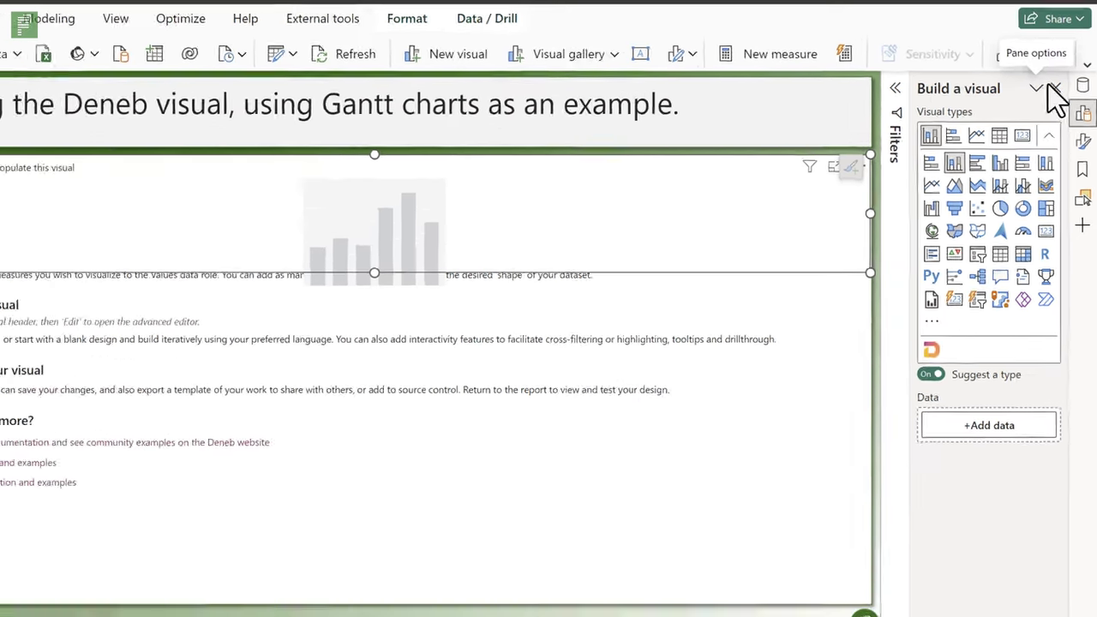
{"action": "left_click", "coordinate": [1046, 110]}
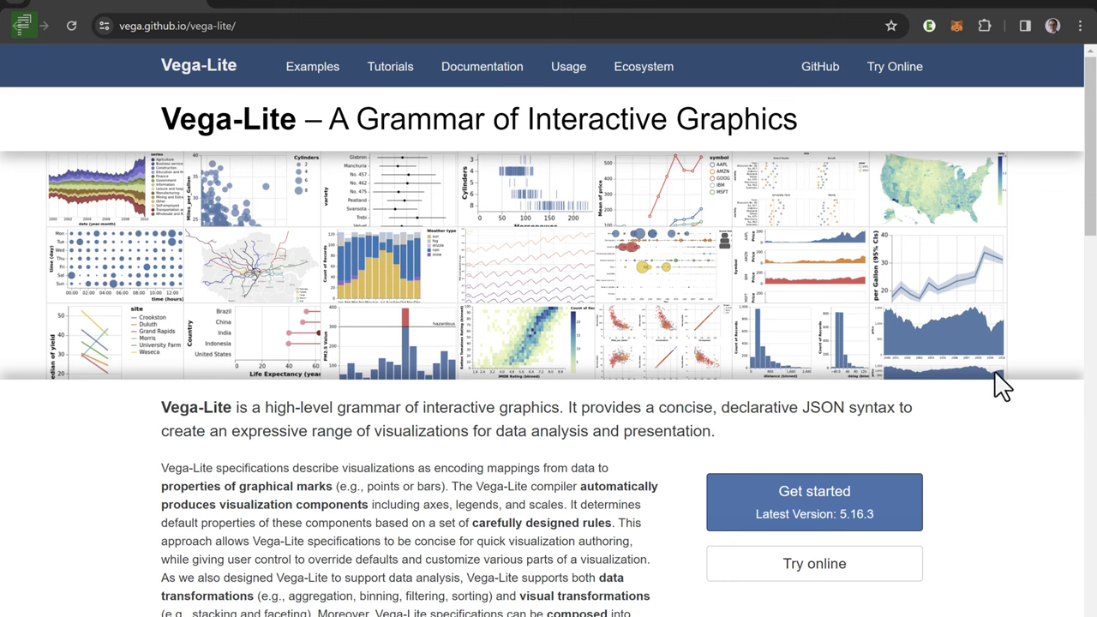
Step: Open the Vega-Lite 'Try Online' editor link in a new background tab
{"action": "right_click", "coordinate": [895, 84]}
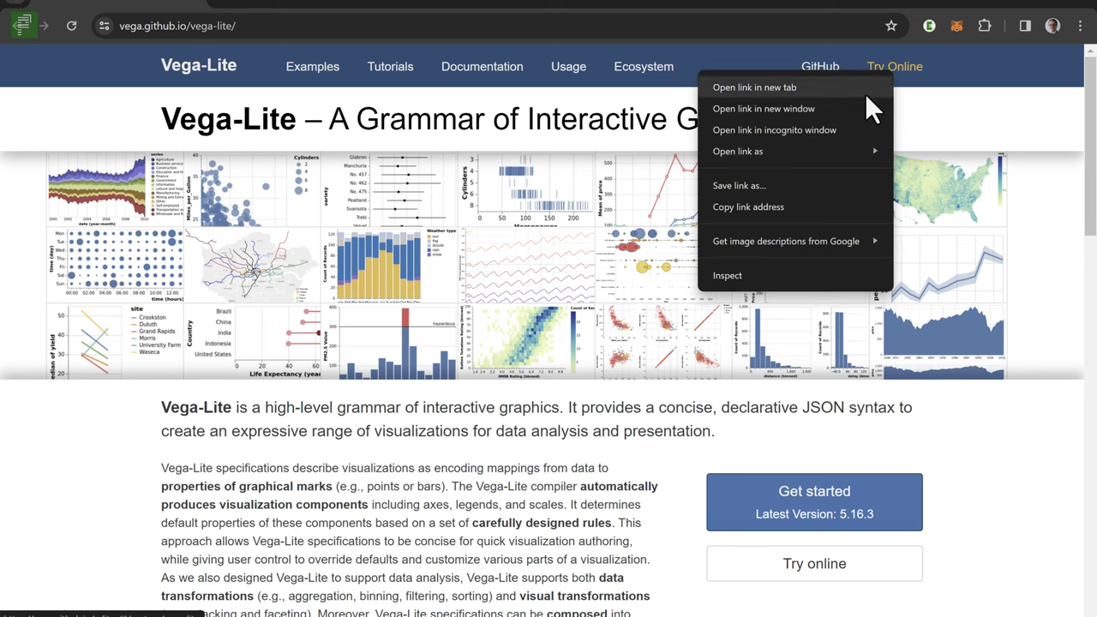
{"action": "left_click", "coordinate": [865, 93]}
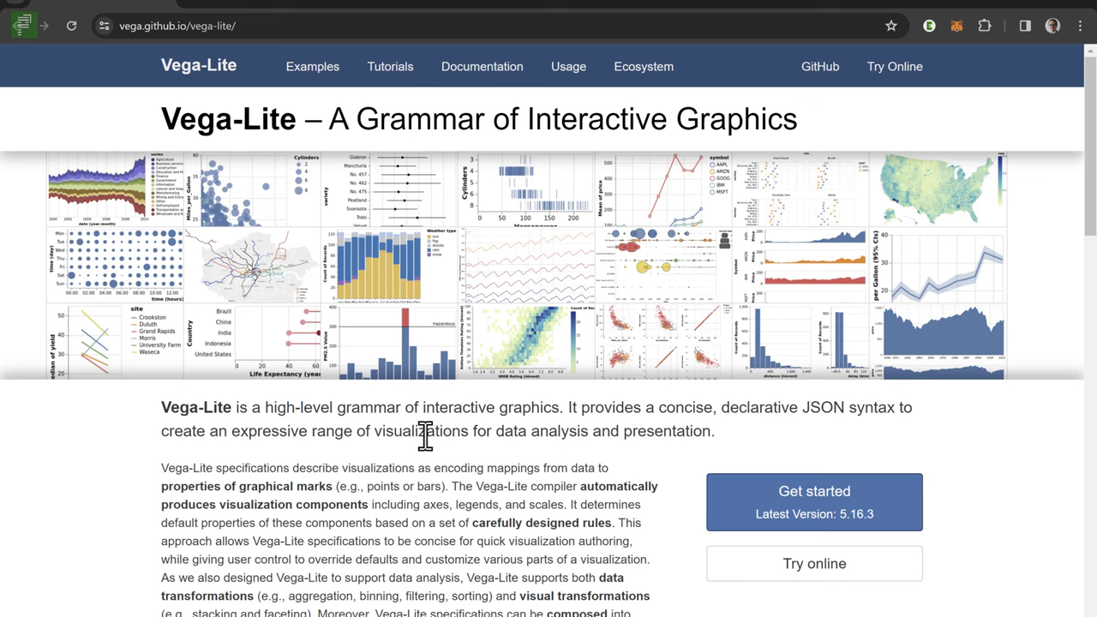
Step: Scroll down to the Example section and select the precipitation bar chart's JSON spec
{"action": "scroll", "coordinate": [417, 426], "scroll_direction": "down", "scroll_amount": 3}
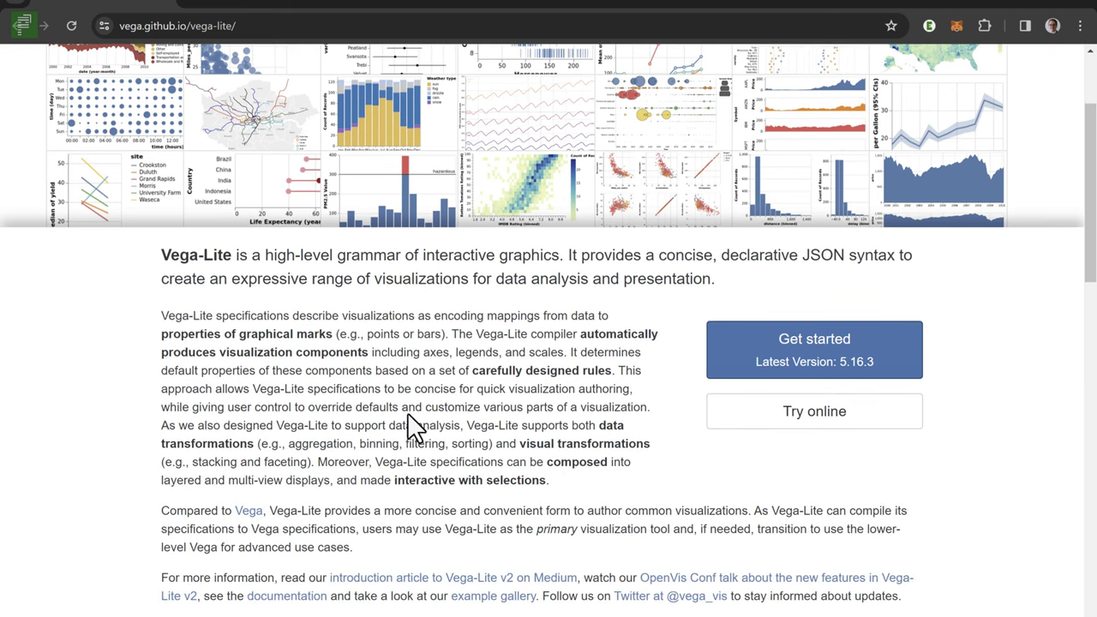
{"action": "scroll", "coordinate": [417, 415], "scroll_direction": "down", "scroll_amount": 4}
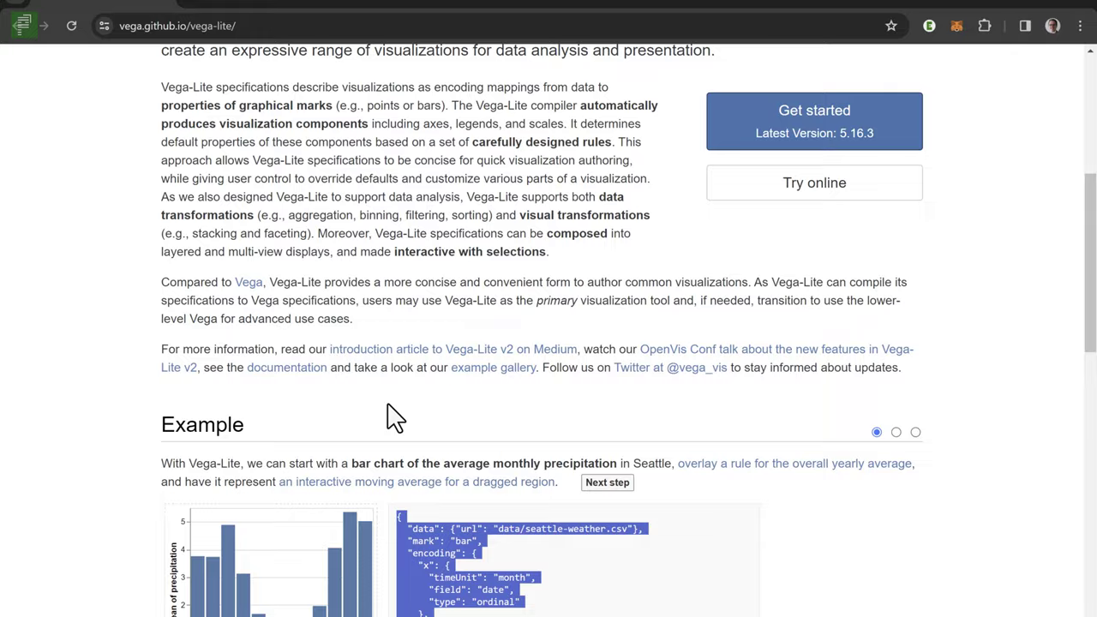
{"action": "scroll", "coordinate": [212, 417], "scroll_direction": "down", "scroll_amount": 1}
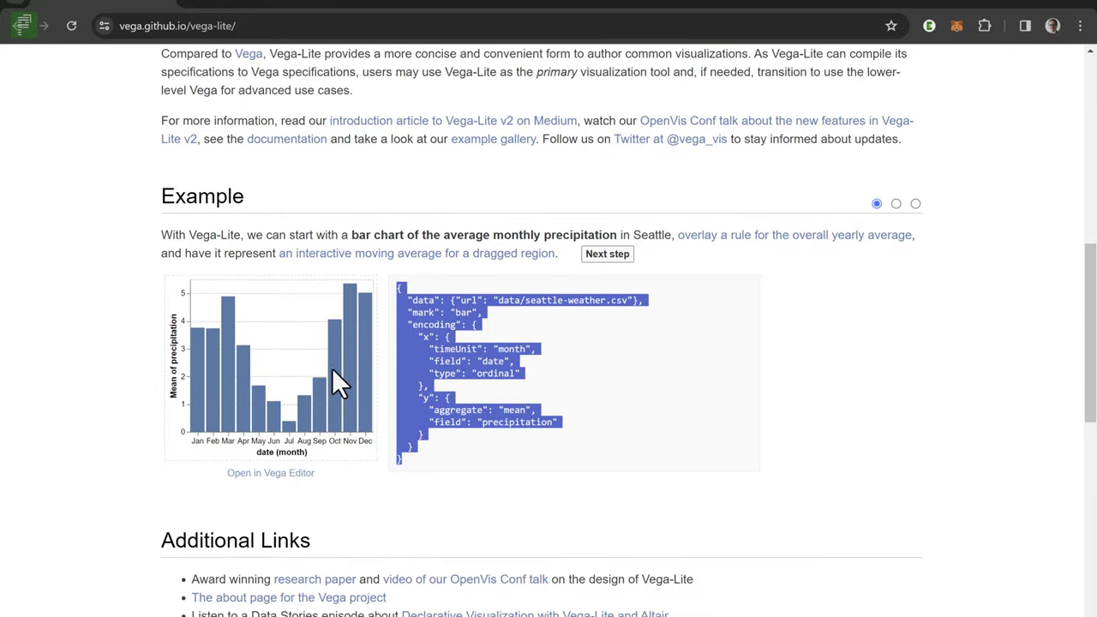
{"action": "scroll", "coordinate": [265, 445], "scroll_direction": "down", "scroll_amount": 3}
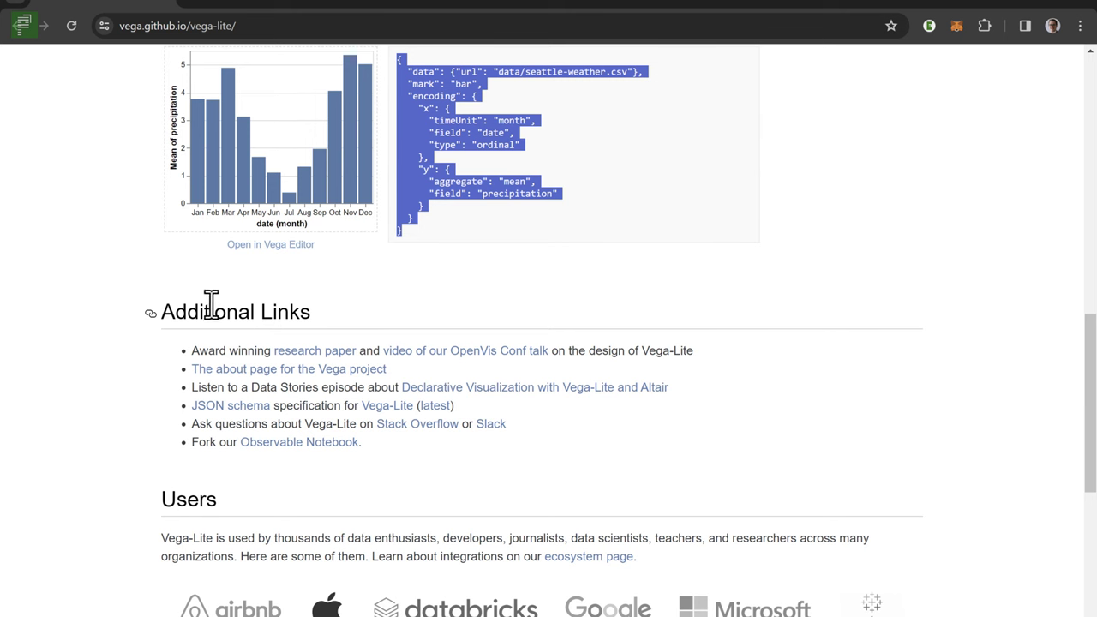
{"action": "left_click", "coordinate": [181, 263]}
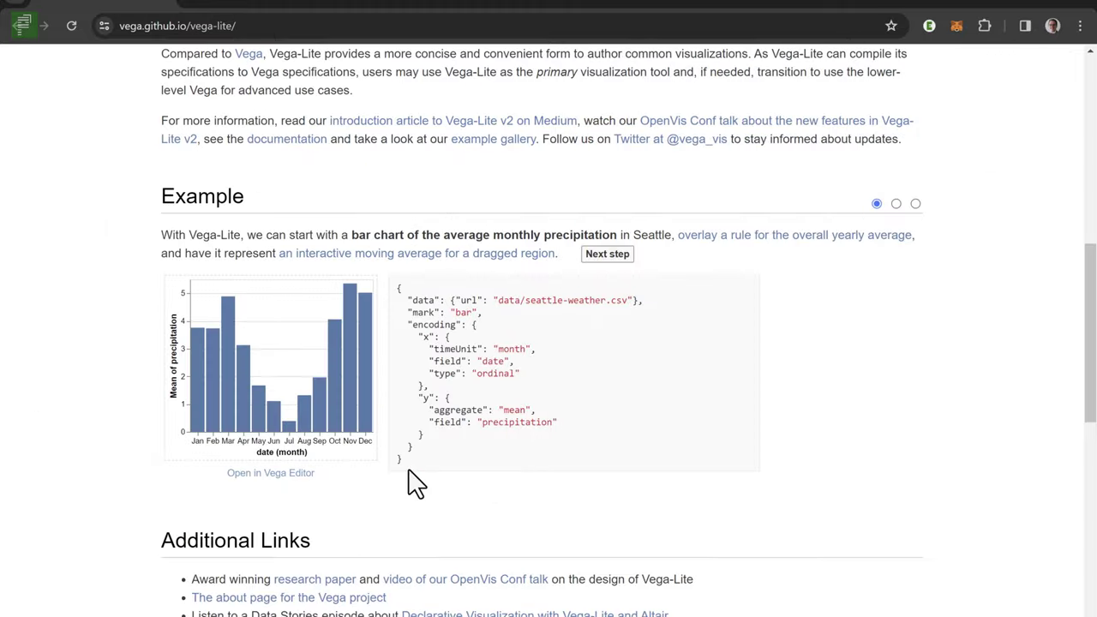
{"action": "left_click_drag", "start_coordinate": [409, 471], "coordinate": [400, 288]}
{"action": "key", "text": "ctrl+c"}
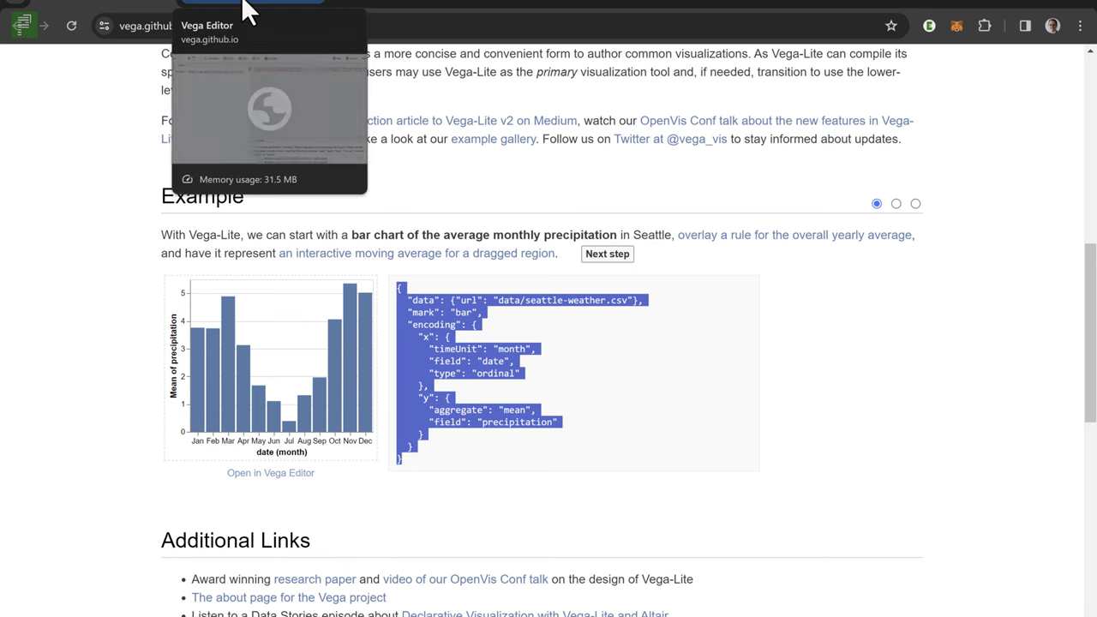
Step: In Vega Editor, paste the Seattle precipitation spec over the schema-only spec and run it
{"action": "left_click", "coordinate": [247, 10]}
{"action": "left_click", "coordinate": [64, 150]}
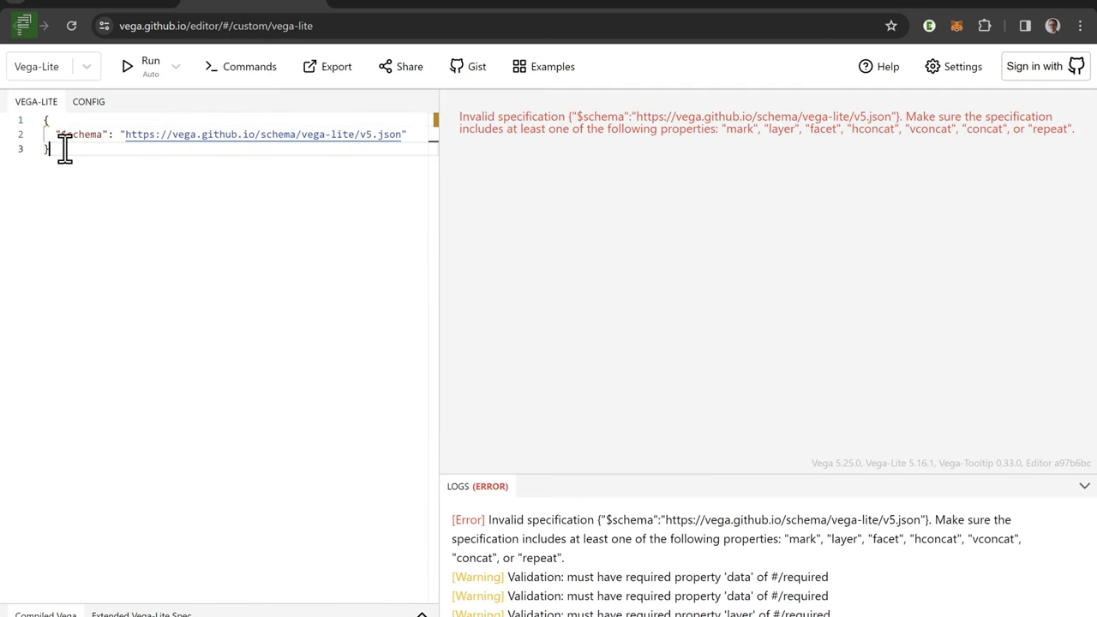
{"action": "left_click_drag", "start_coordinate": [64, 150], "coordinate": [29, 114]}
{"action": "key", "text": "ctrl+v"}
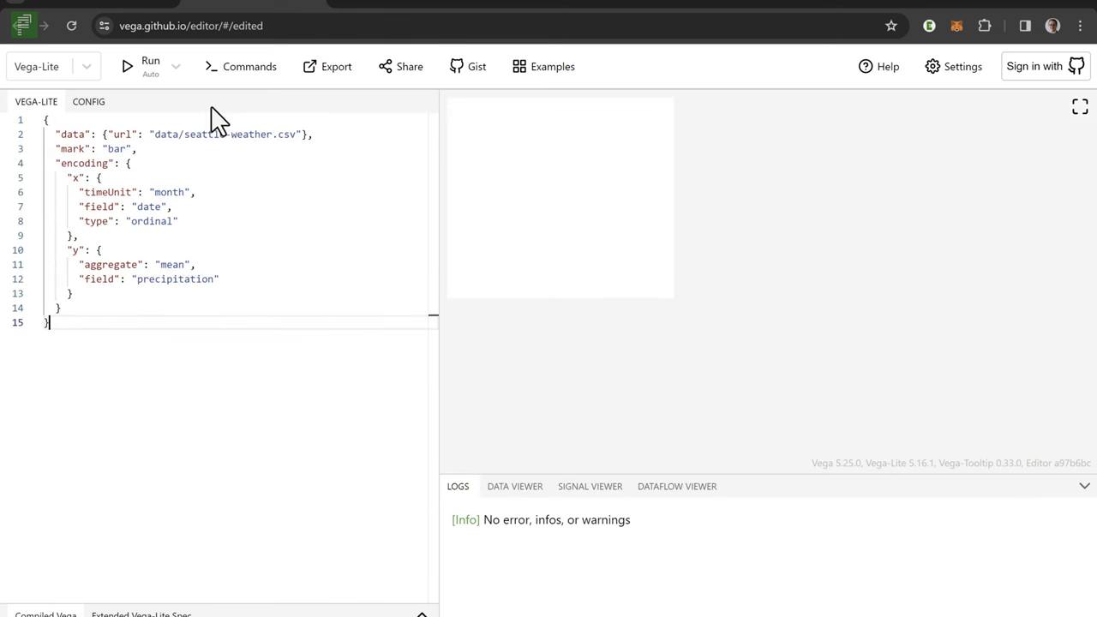
{"action": "left_click", "coordinate": [144, 80]}
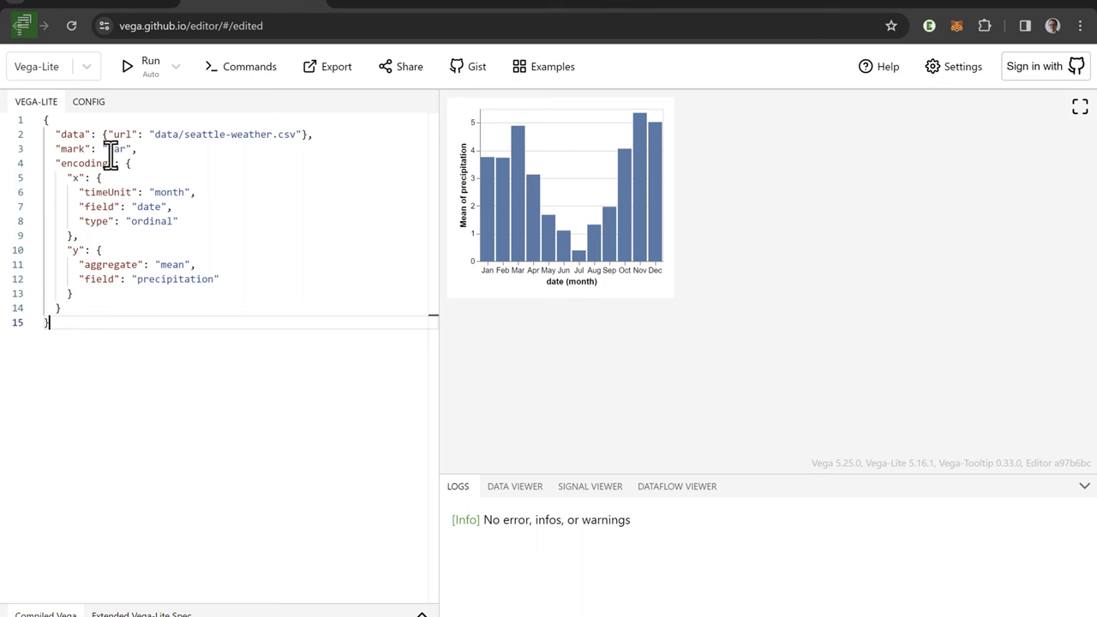
Step: Retype the mark value as 'bar', then switch to the Gantt Chart (Ranged Bar Marks) example page
{"action": "double_click", "coordinate": [110, 157]}
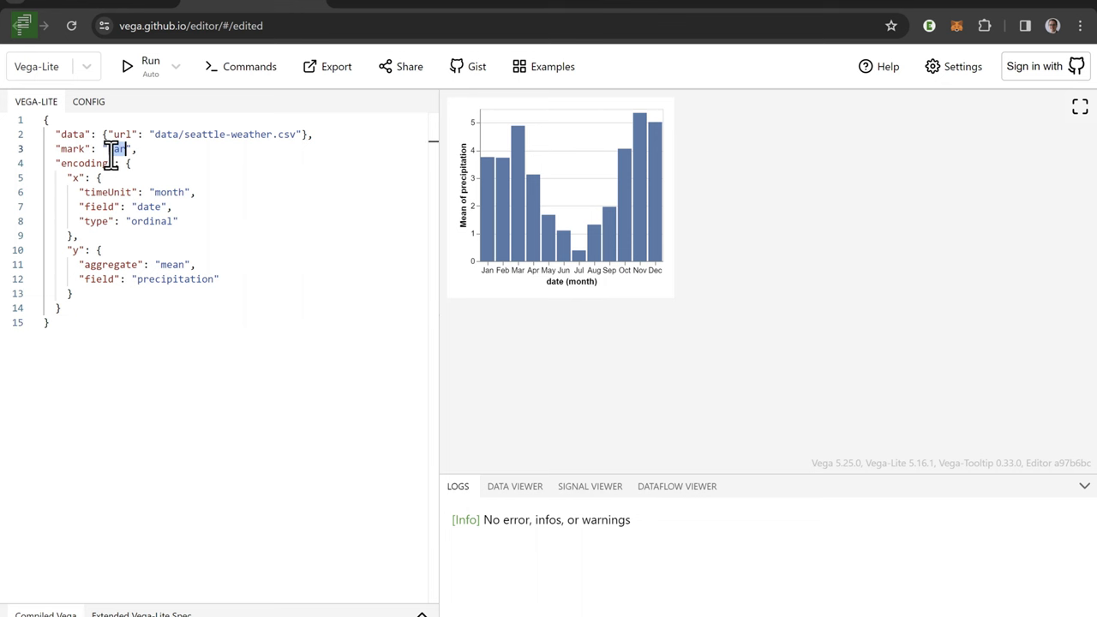
{"action": "key", "text": "BackSpace"}
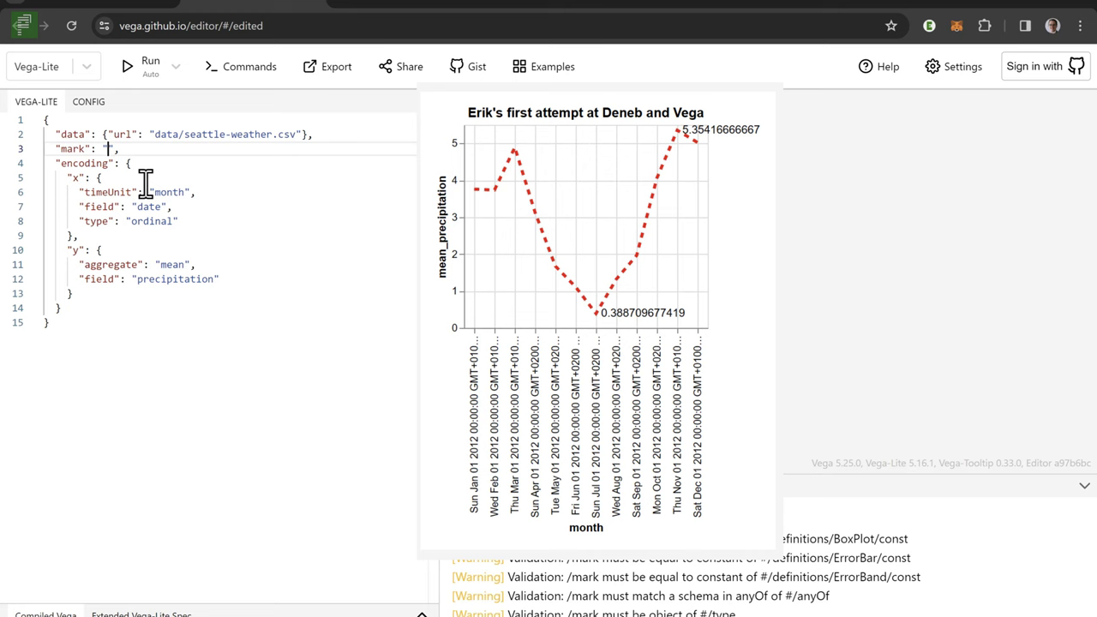
{"action": "type", "text": "bar"}
{"action": "key", "text": "Return"}
{"action": "key", "text": "BackSpace"}
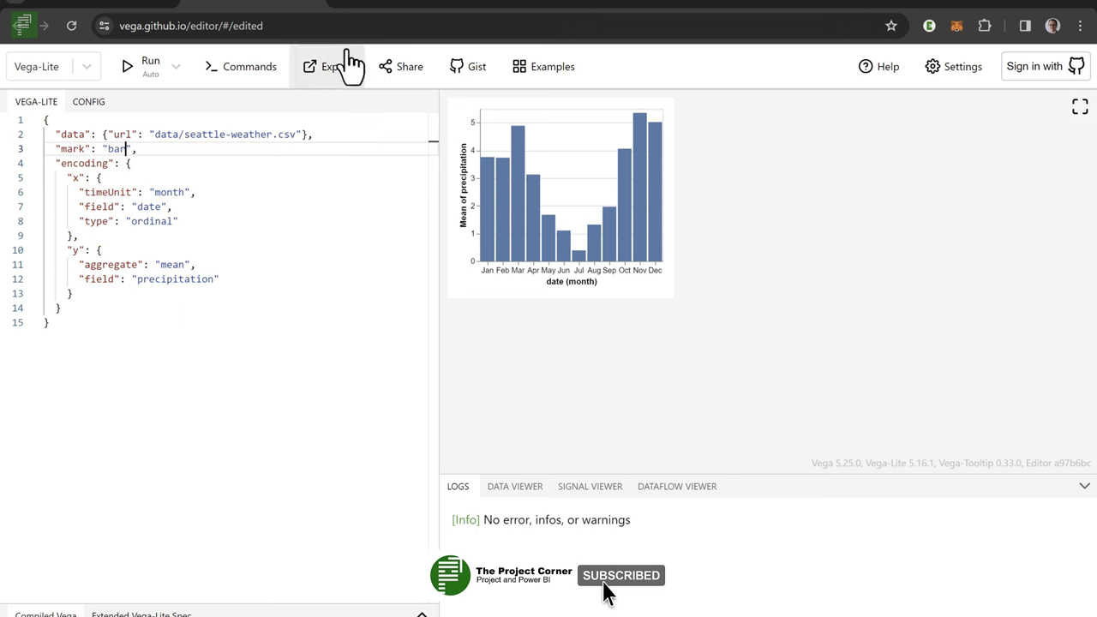
{"action": "left_click", "coordinate": [403, 10]}
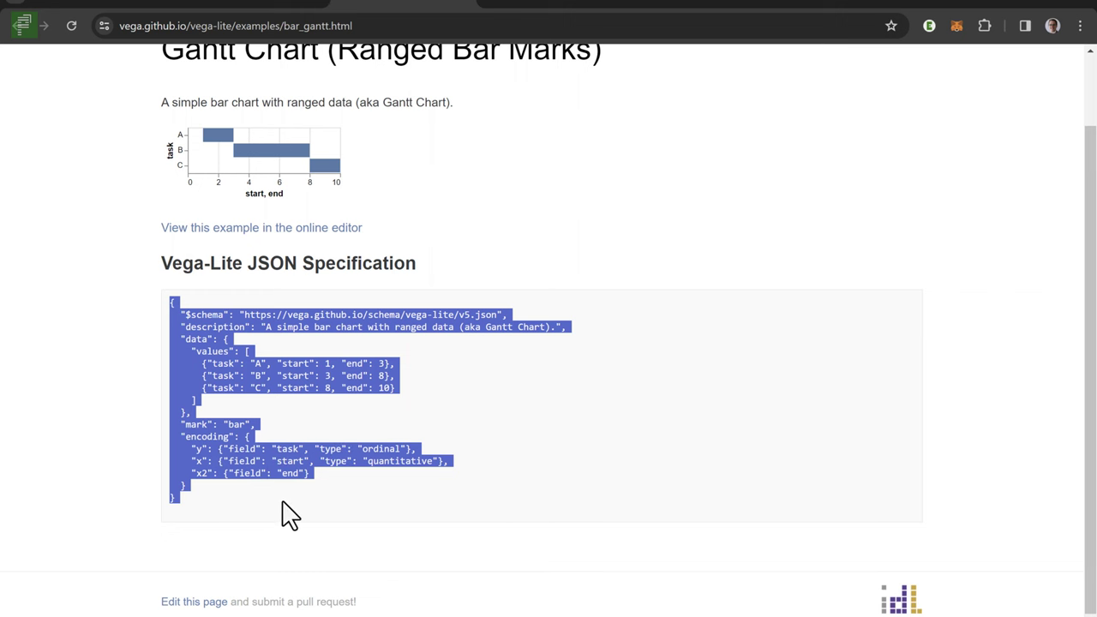
Step: Replace the precipitation spec in Vega Editor with the pasted Gantt chart spec
{"action": "left_click", "coordinate": [244, 4]}
{"action": "left_click_drag", "start_coordinate": [60, 329], "coordinate": [16, 107]}
{"action": "type", "text": "{   \"$schema\": \"https://vega.github.io/schema/vega-lite/v5.json\",   \"description\": \"A simple bar chart with ranged data (aka Gantt Chart).\",   \"data\": {     \"values\": [       {\"task\": \"A\", \"start\": 1, \"end\": 3},       {\"task\": \"B\", \"start\": 3, \"end\": 8},       {\"task\": \"C\", \"start\": 8, \"end\": 10}     ]   },   \"mark\": \"bar\",   \"encoding\": {     \"y\": {\"field\": \"task\", \"type\": \"ordinal\"},     \"x\": {\"field\": \"start\", \"type\": \"quantitative\"},     \"x2\": {\"field\": \"end\"}   } }"}
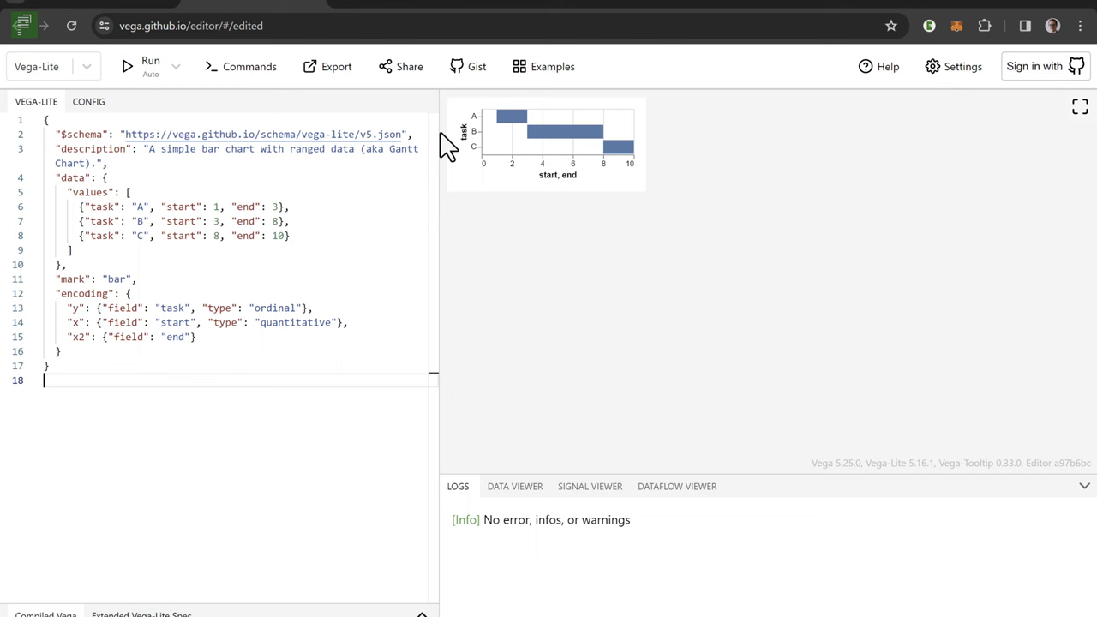
Step: Change the Gantt spec's mark type from 'bar' to 'line'
{"action": "left_click", "coordinate": [115, 279]}
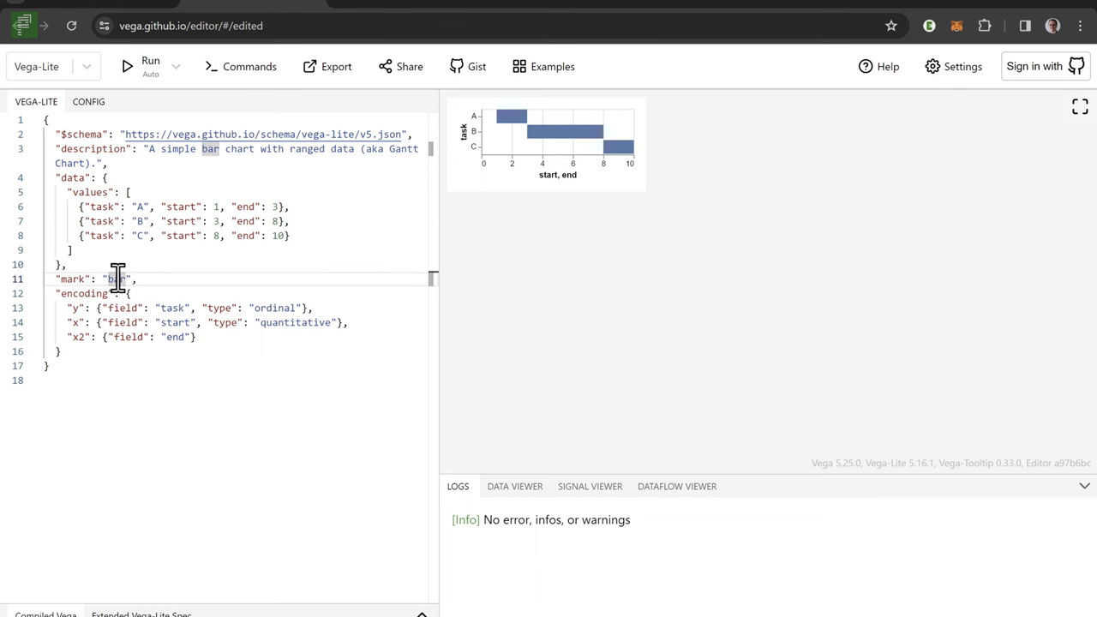
{"action": "type", "text": "li"}
{"action": "key", "text": "BackSpace"}
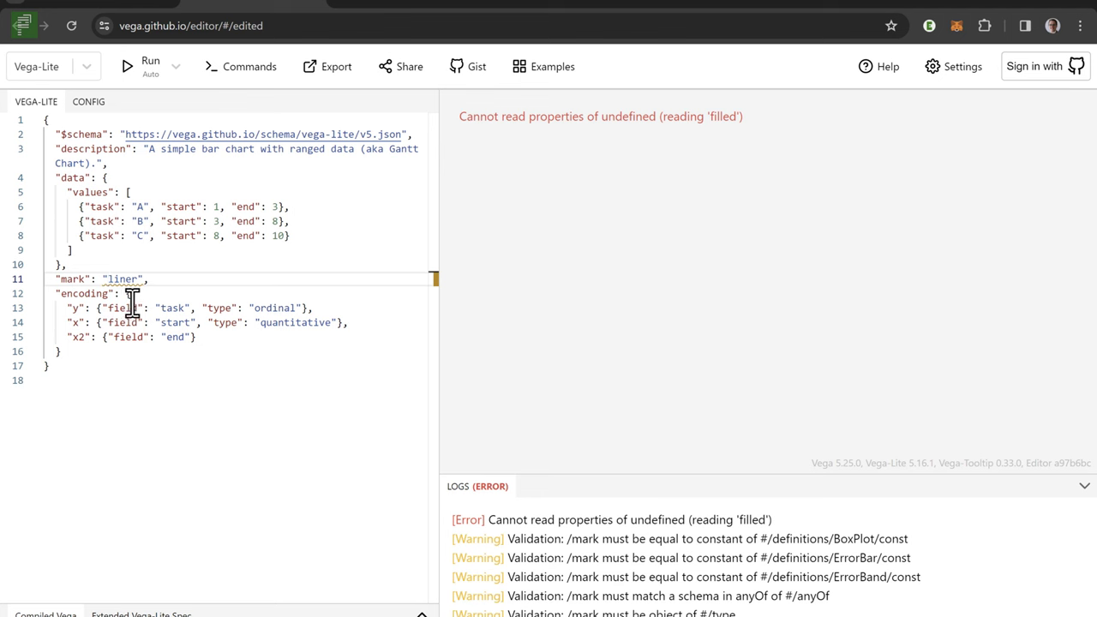
{"action": "key", "text": "BackSpace"}
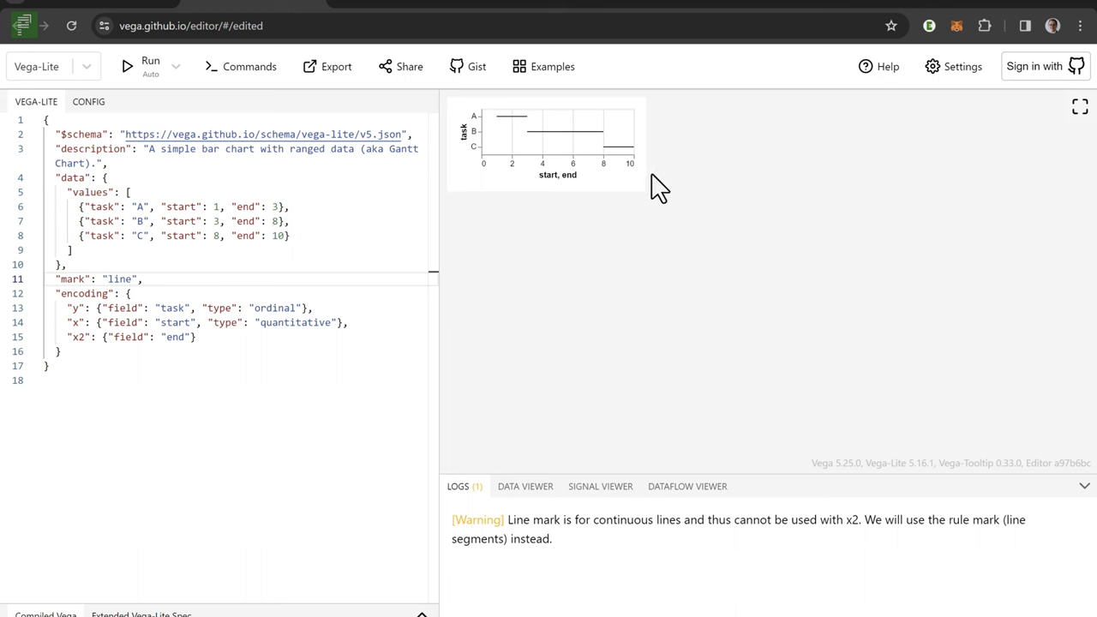
Step: Restore the 'bar' mark, select the mark and encoding lines, and return to Power BI
{"action": "double_click", "coordinate": [120, 278]}
{"action": "double_click", "coordinate": [120, 279]}
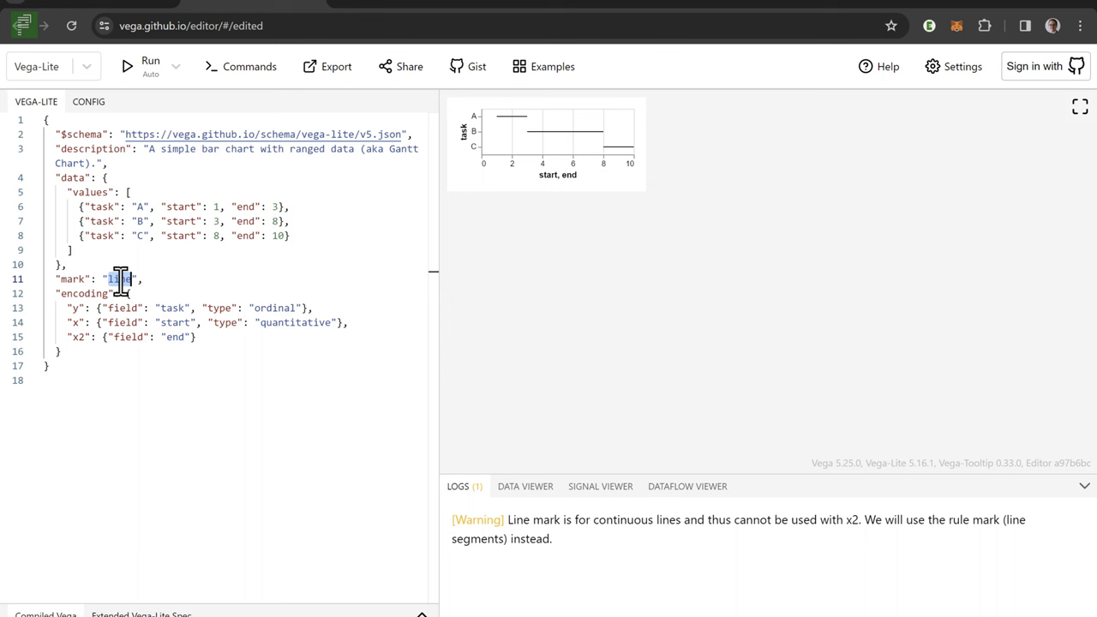
{"action": "type", "text": "bar"}
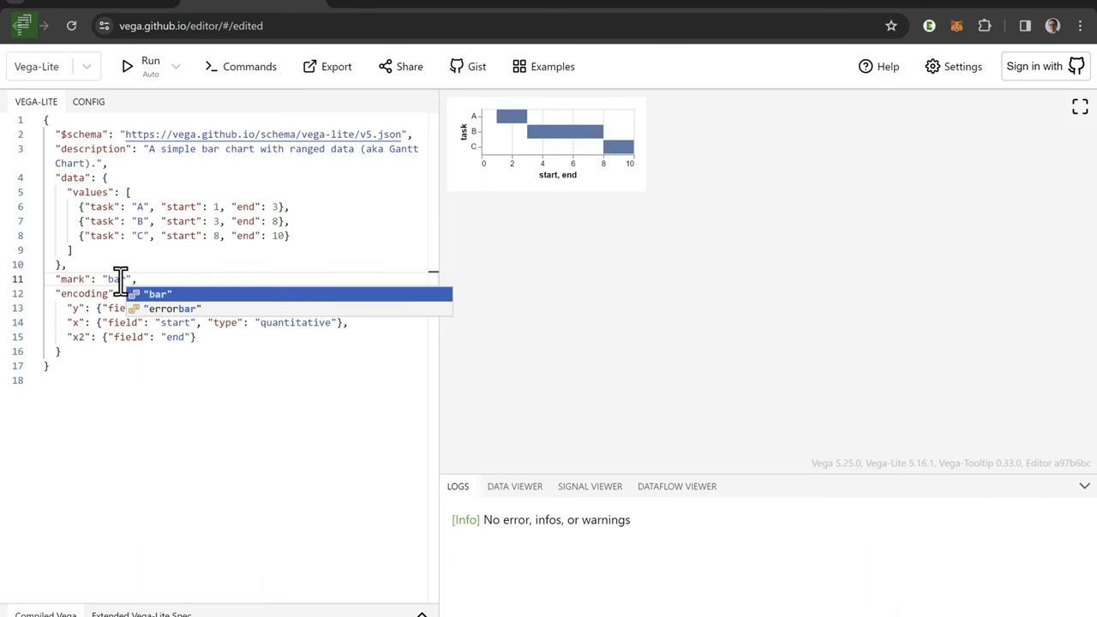
{"action": "left_click", "coordinate": [124, 250]}
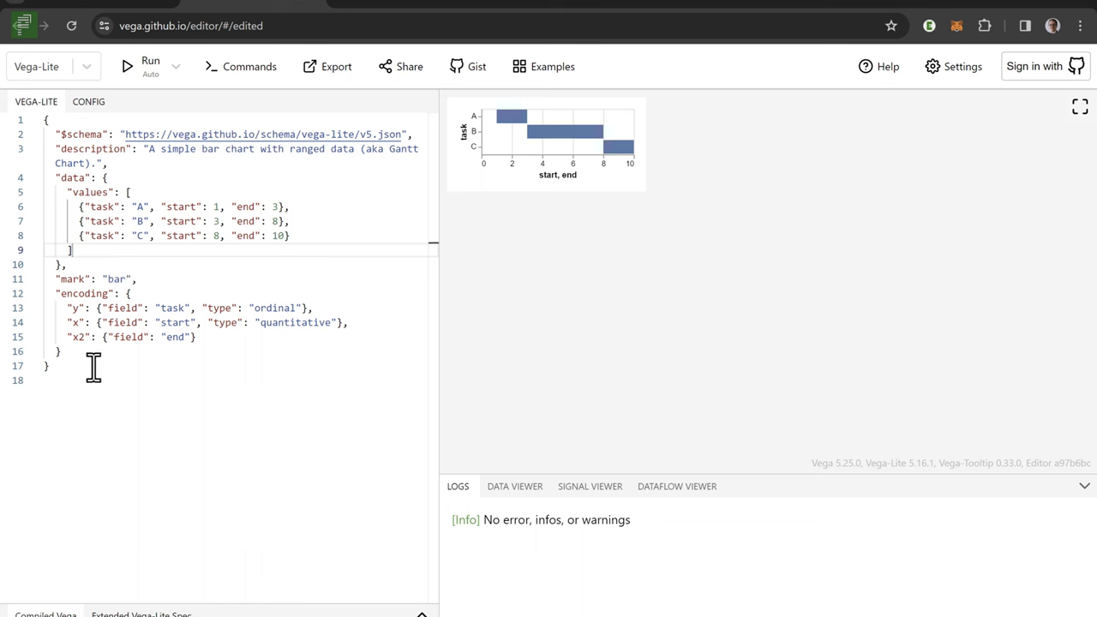
{"action": "mouse_move", "coordinate": [69, 364]}
{"action": "left_mouse_down"}
{"action": "mouse_move", "coordinate": [28, 280]}
{"action": "mouse_move", "coordinate": [81, 296]}
{"action": "mouse_move", "coordinate": [75, 365]}
{"action": "left_mouse_up"}
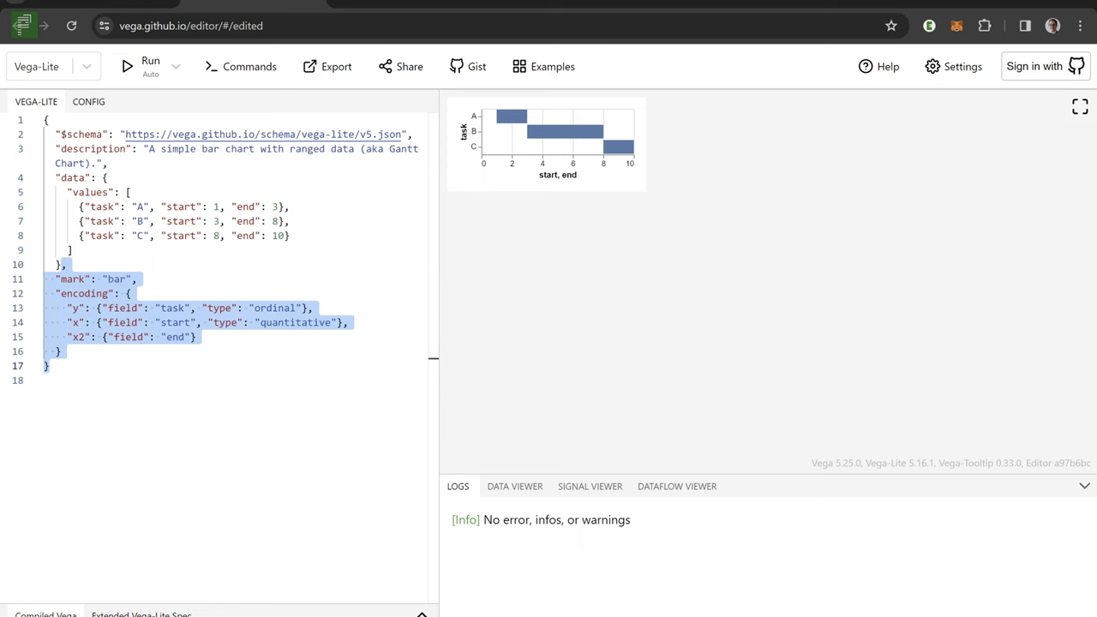
{"action": "left_click", "coordinate": [678, 604]}
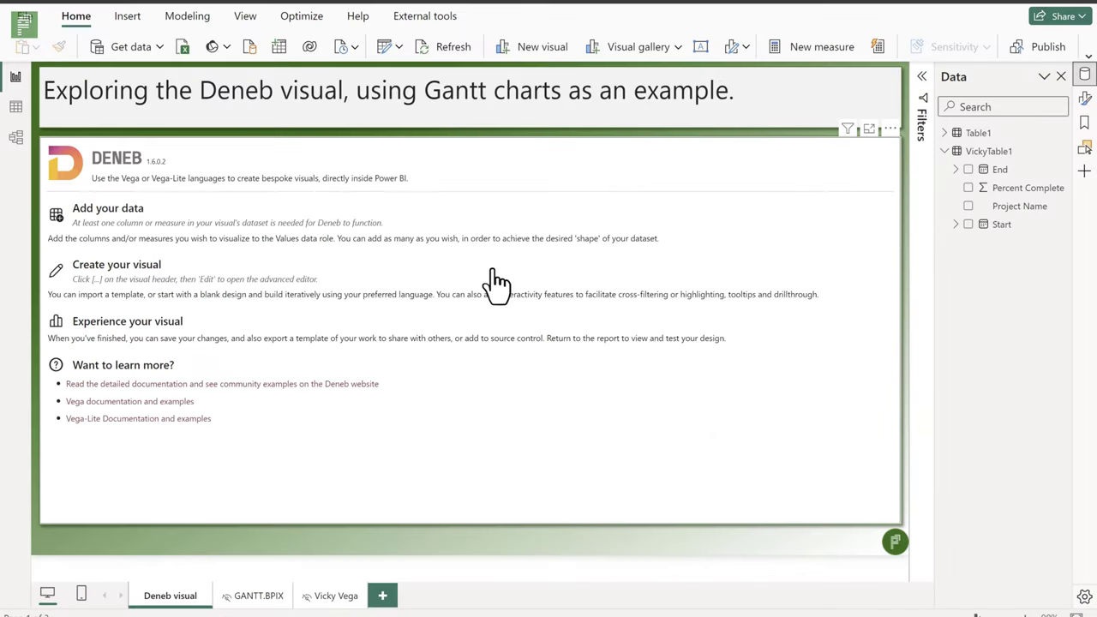
Step: Select the Deneb visual and choose Edit from its More options menu
{"action": "left_click", "coordinate": [127, 243]}
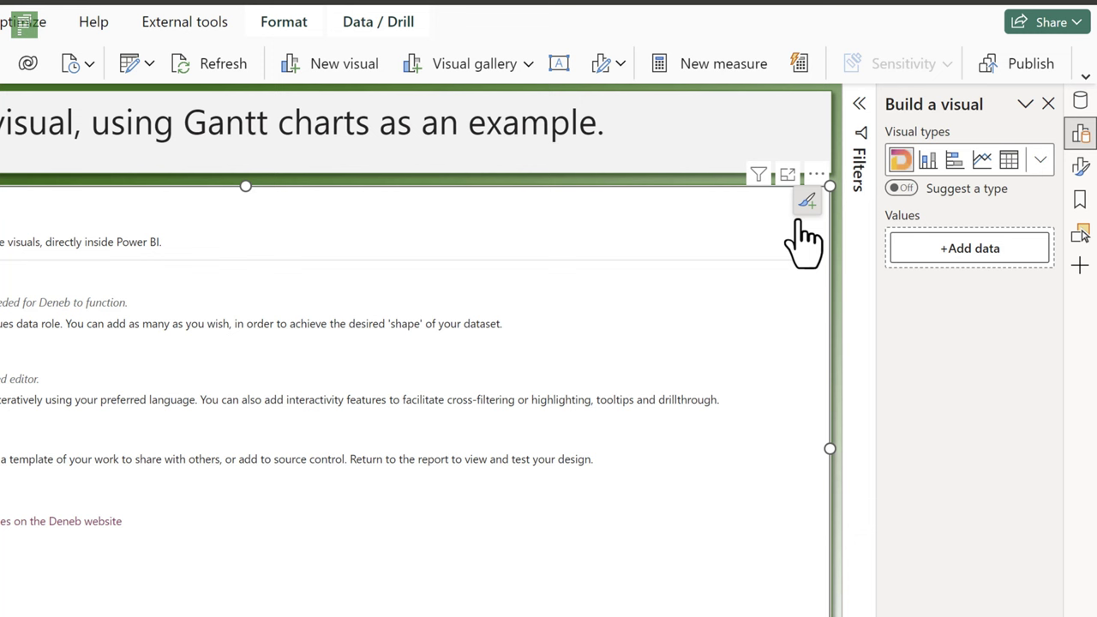
{"action": "left_click", "coordinate": [818, 177]}
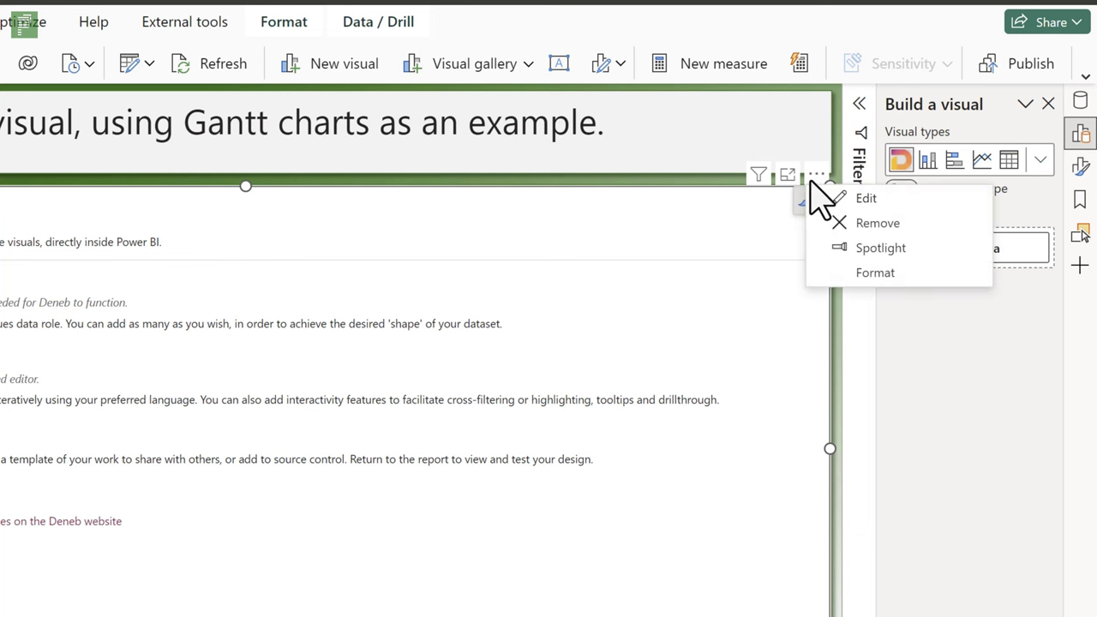
{"action": "left_click", "coordinate": [885, 203]}
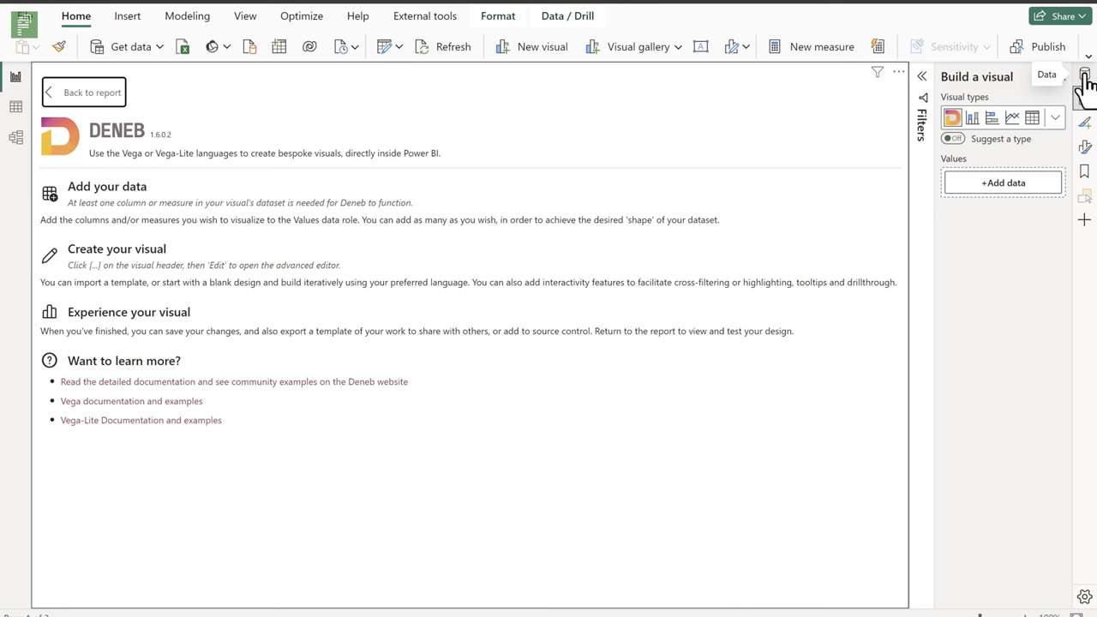
Step: Tick Table1's task, start and end fields, then create a Vega-Lite spec from the [empty] template
{"action": "left_click", "coordinate": [1084, 77]}
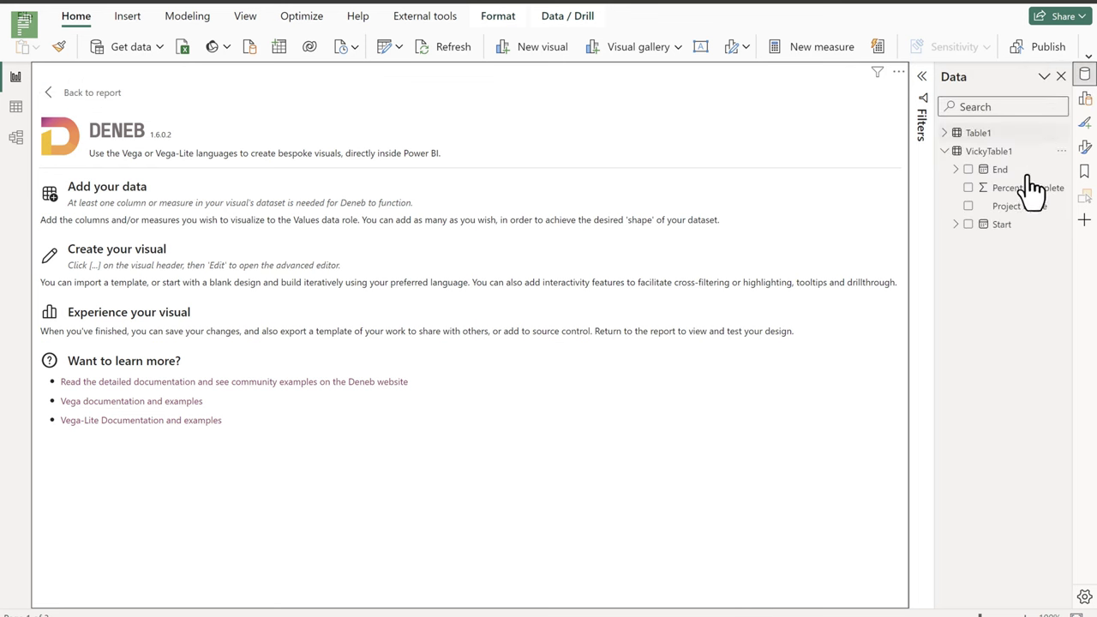
{"action": "left_click", "coordinate": [946, 151]}
{"action": "left_click", "coordinate": [944, 132]}
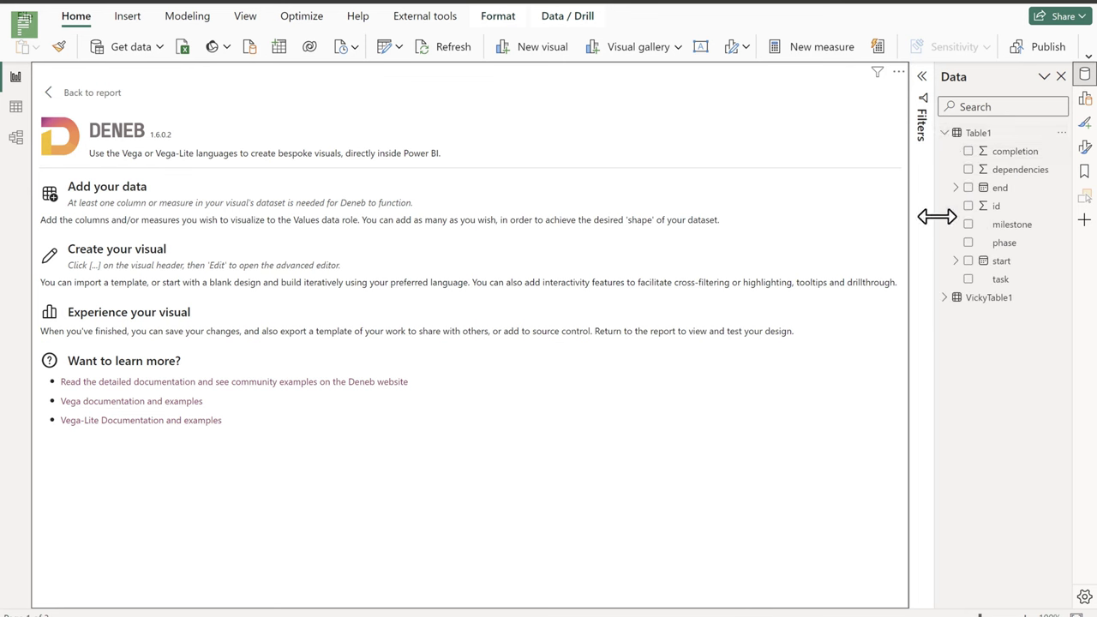
{"action": "left_click", "coordinate": [969, 279]}
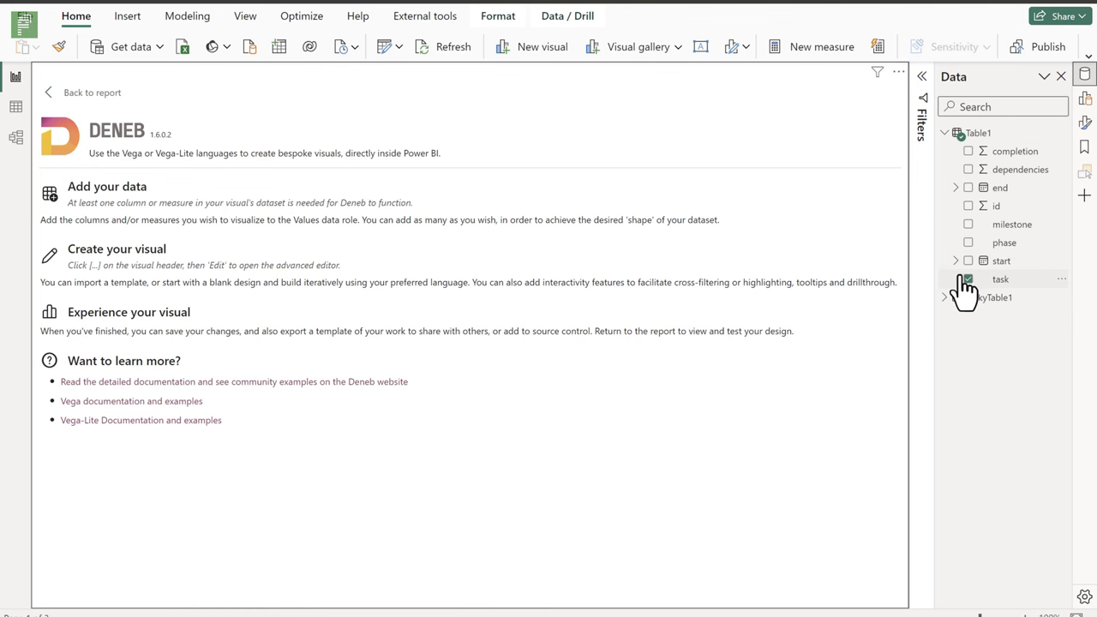
{"action": "left_click", "coordinate": [968, 261]}
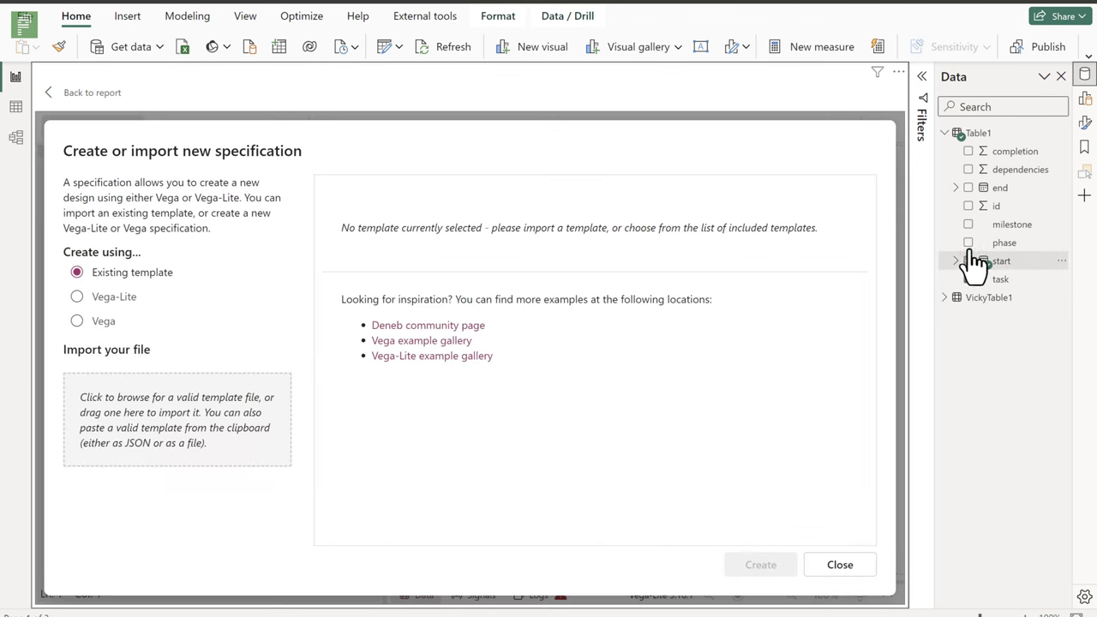
{"action": "left_click", "coordinate": [969, 188]}
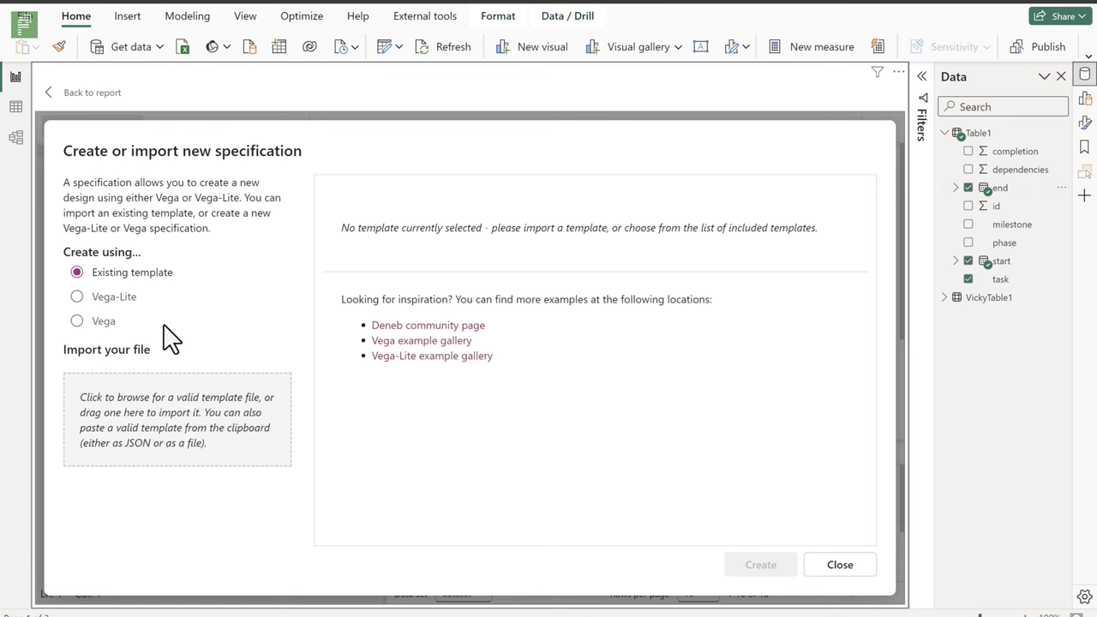
{"action": "left_click", "coordinate": [90, 297]}
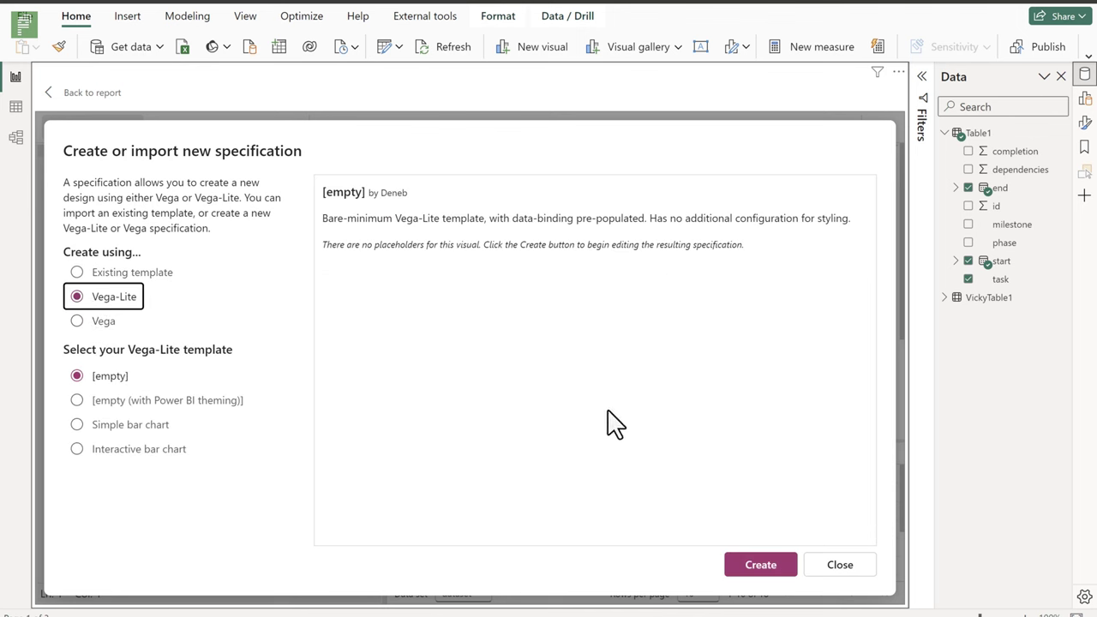
{"action": "left_click", "coordinate": [760, 566]}
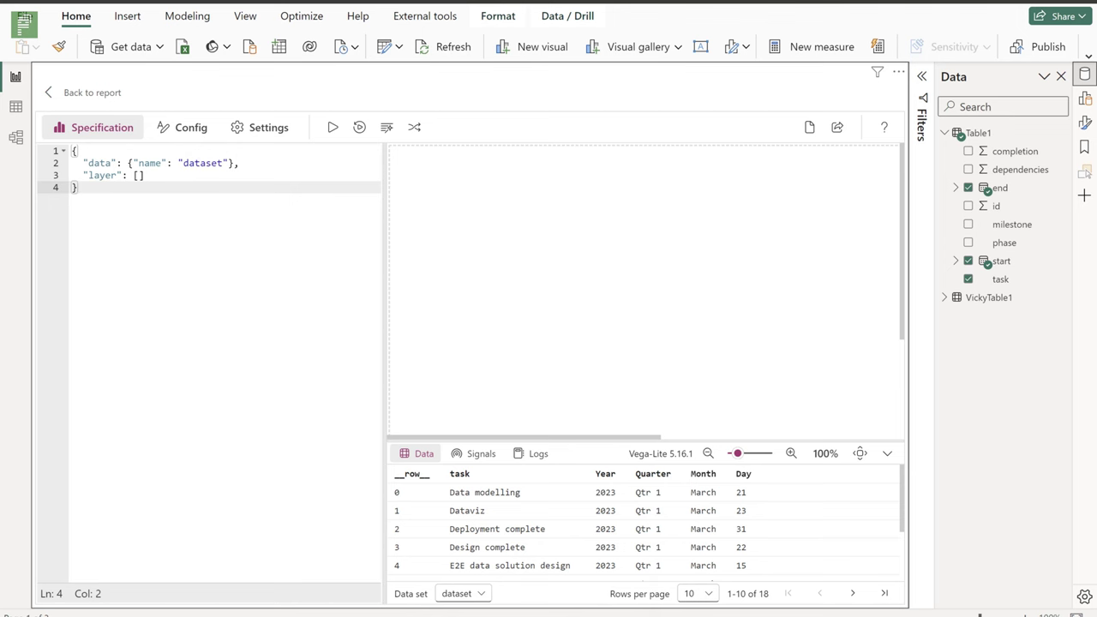
Step: Bring the Vega Editor browser window forward, then minimize it to return to Power BI Desktop
{"action": "mouse_move", "coordinate": [557, 616]}
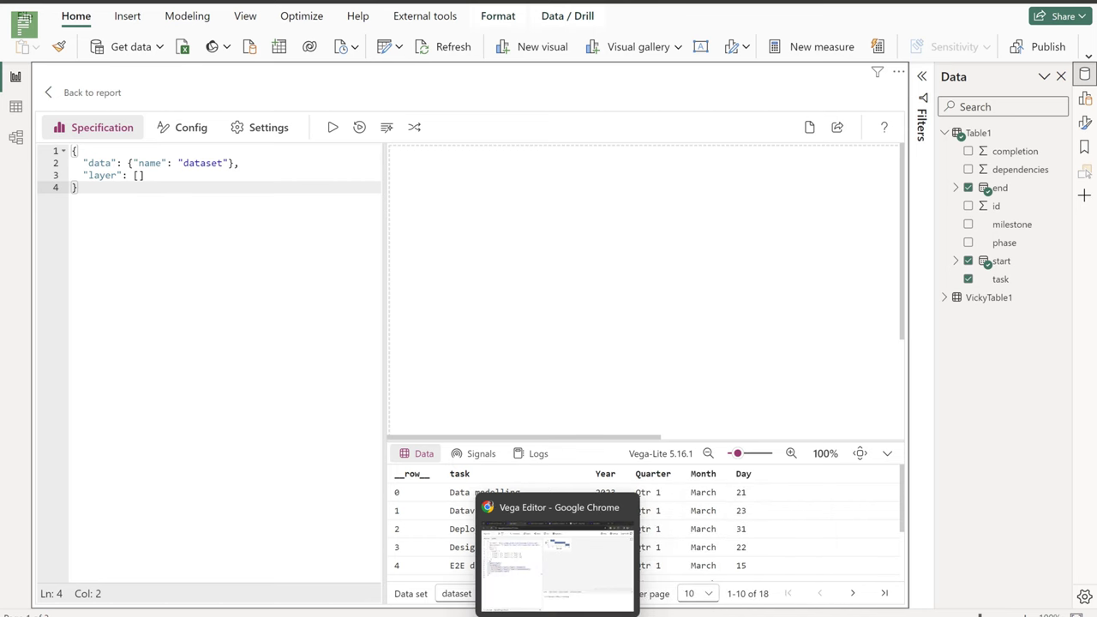
{"action": "left_click", "coordinate": [486, 510]}
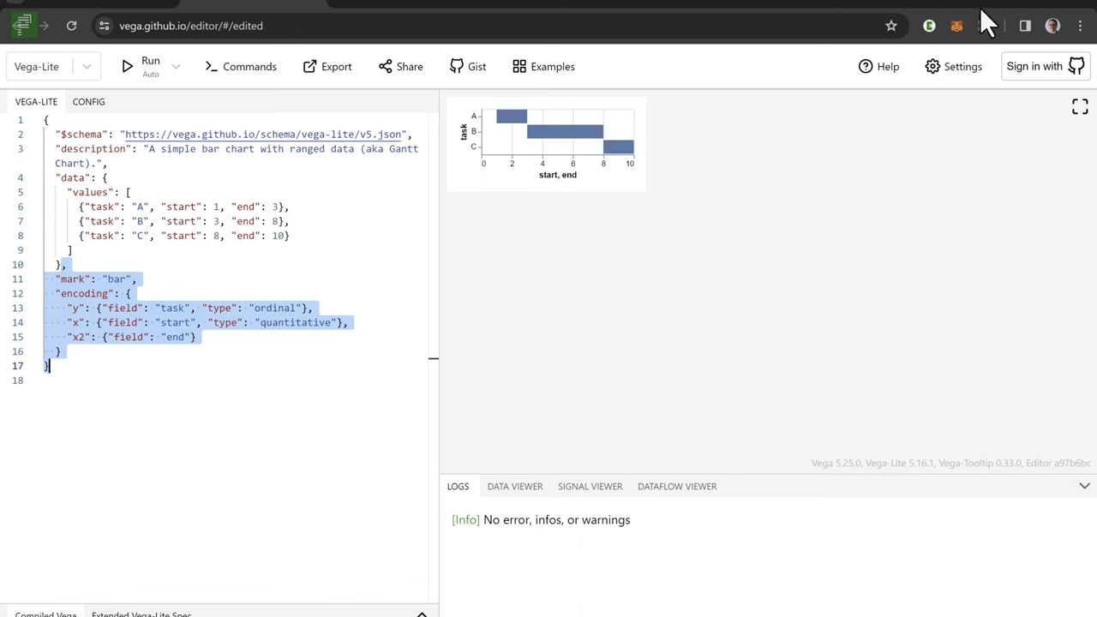
{"action": "left_click", "coordinate": [1014, 9]}
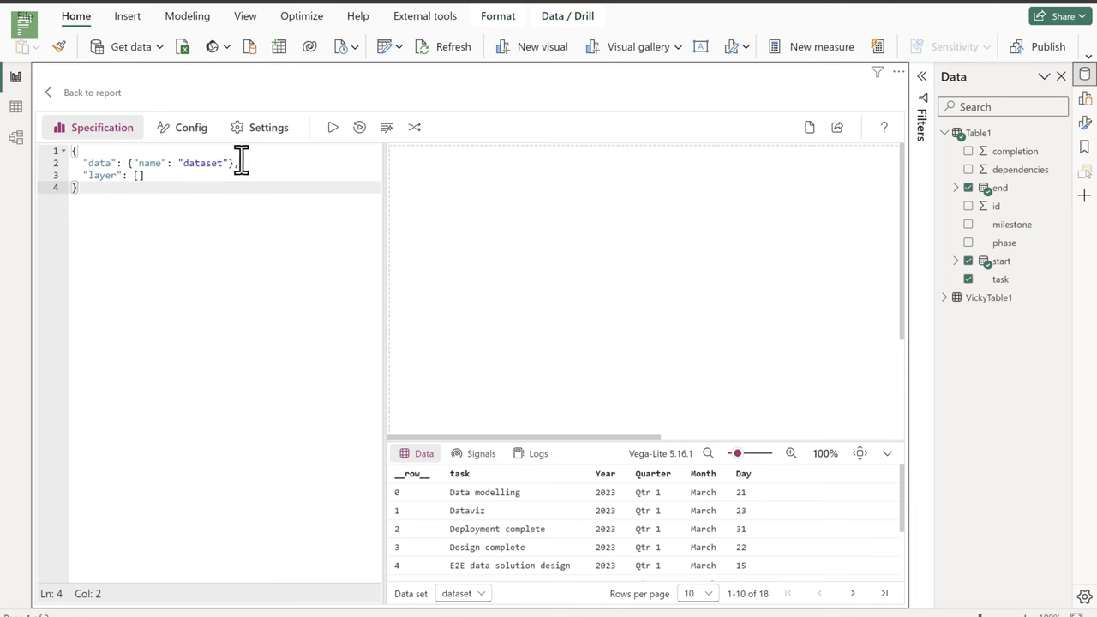
Step: Replace the empty layer with the copied bar mark encoding task, start and end, then apply
{"action": "left_click_drag", "start_coordinate": [68, 177], "coordinate": [76, 232]}
{"action": "type", "text": ",   \"mark\": \"bar\",   \"encoding\": {     \"y\": {\"field\": \"task\", \"type\": \"ordinal\"},     \"x\": {\"field\": \"start\", \"type\": \"quantitative\"},     \"x2\": {\"field\": \"end\"}   } }"}
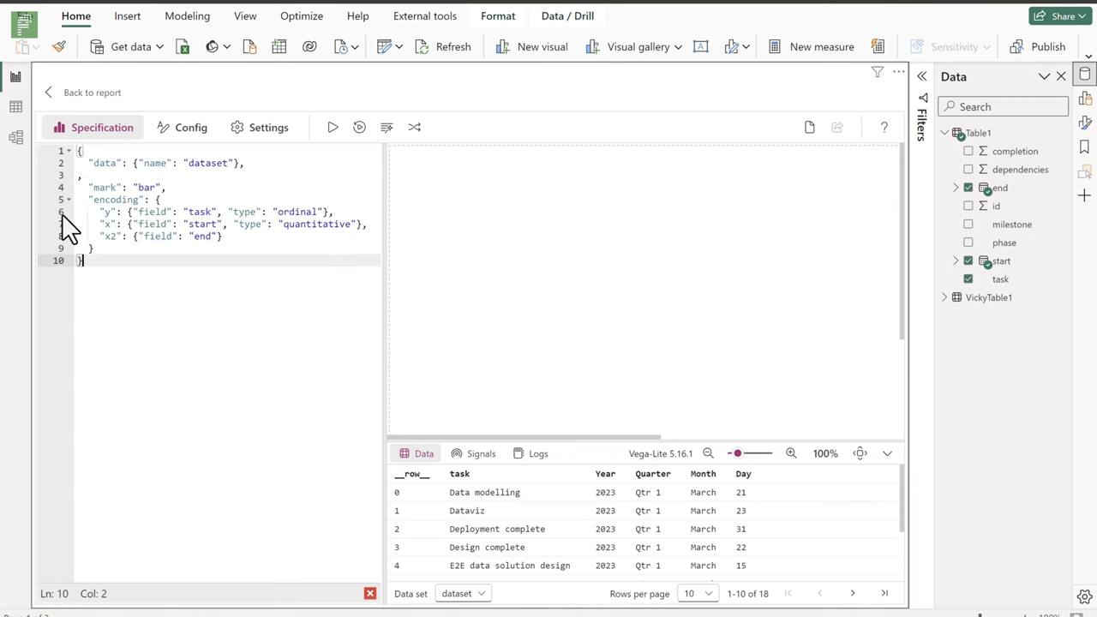
{"action": "left_click", "coordinate": [260, 162]}
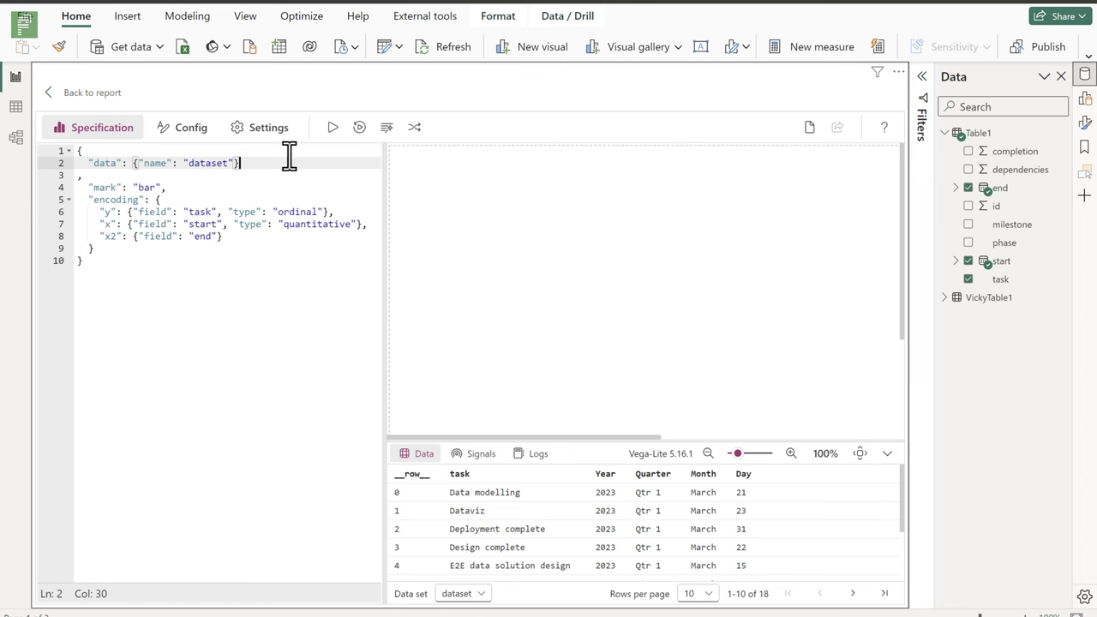
{"action": "left_click", "coordinate": [331, 127]}
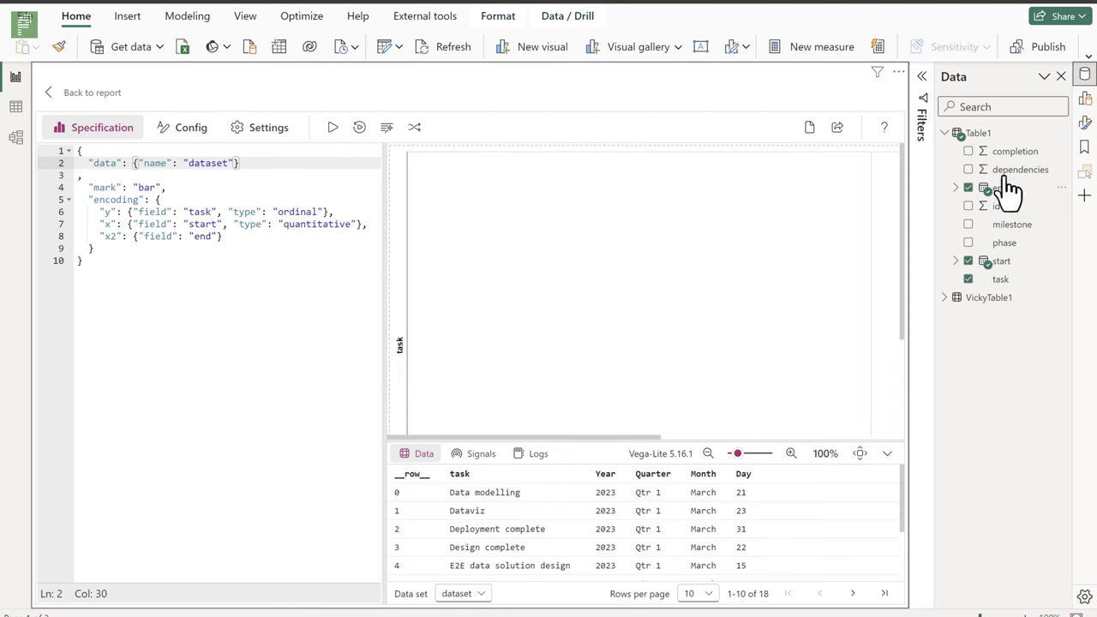
Step: Switch the start and end fields from Date Hierarchy to plain dates
{"action": "left_click", "coordinate": [1085, 101]}
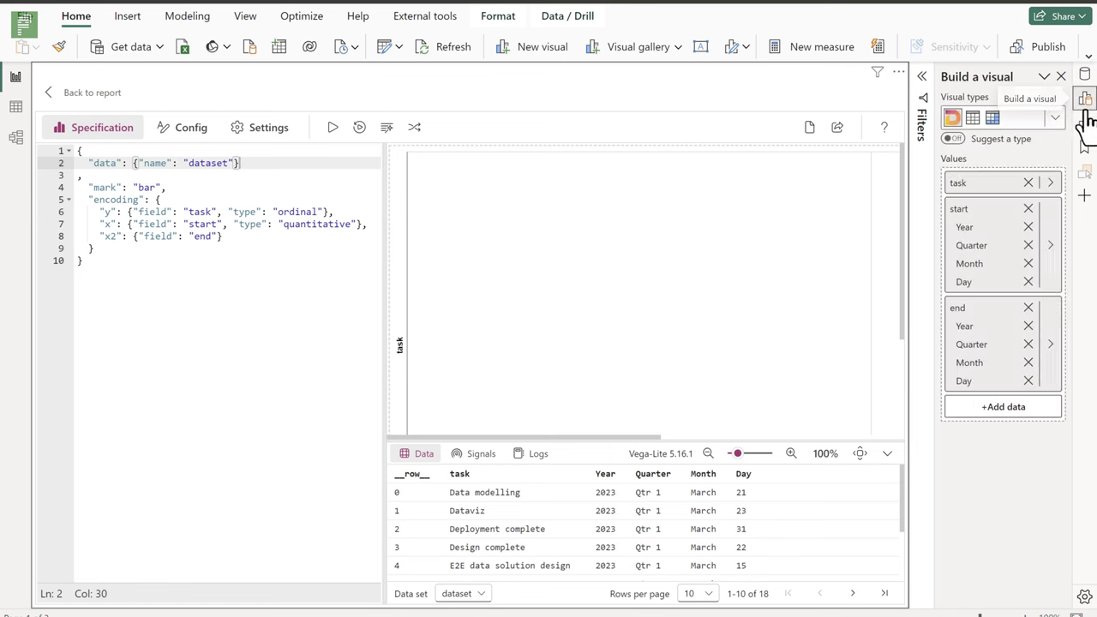
{"action": "left_click", "coordinate": [1051, 246]}
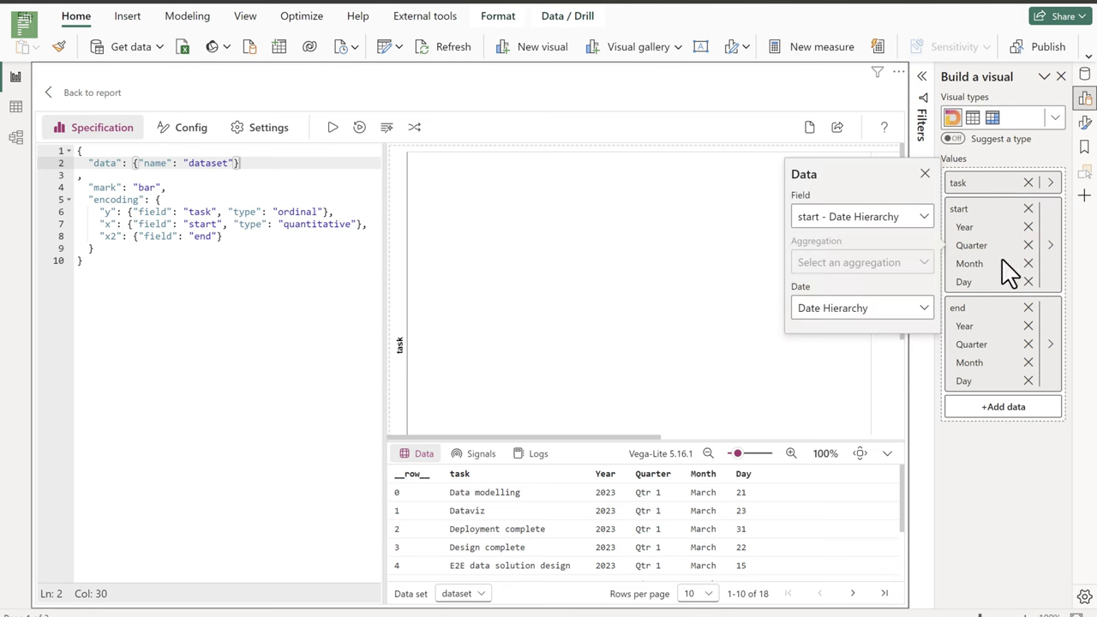
{"action": "left_click", "coordinate": [930, 310]}
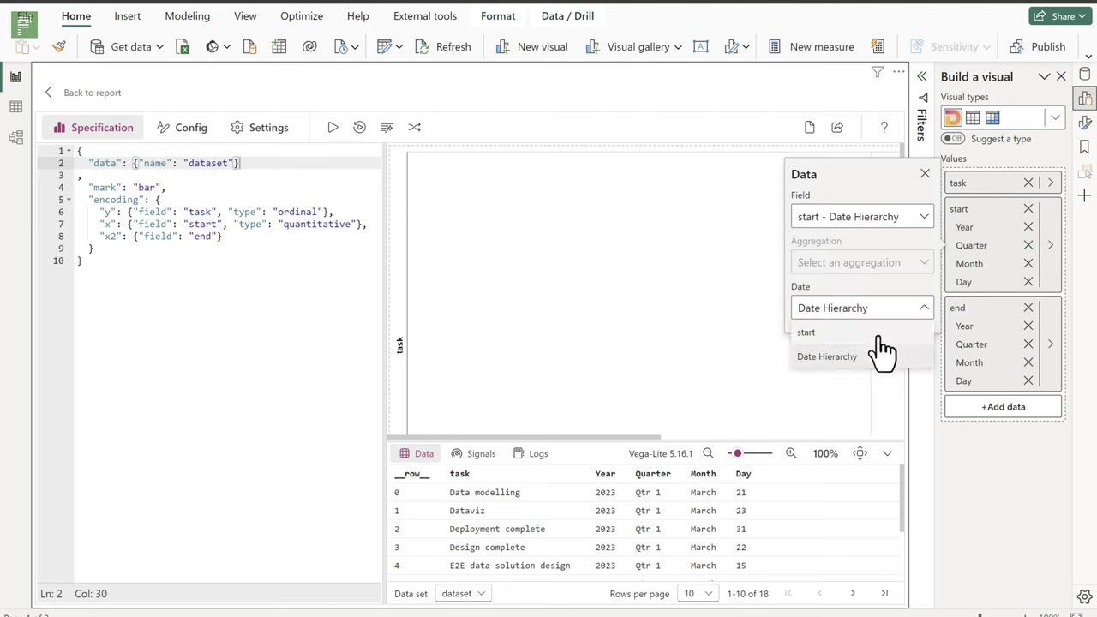
{"action": "left_click", "coordinate": [879, 333]}
{"action": "left_click", "coordinate": [1051, 272]}
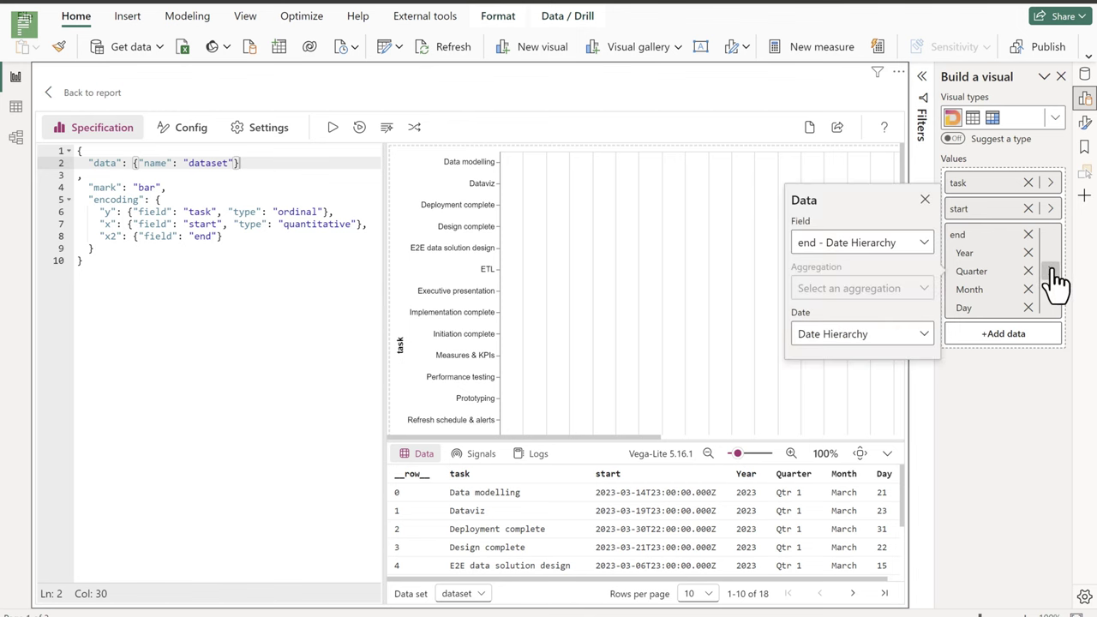
{"action": "left_click", "coordinate": [913, 327]}
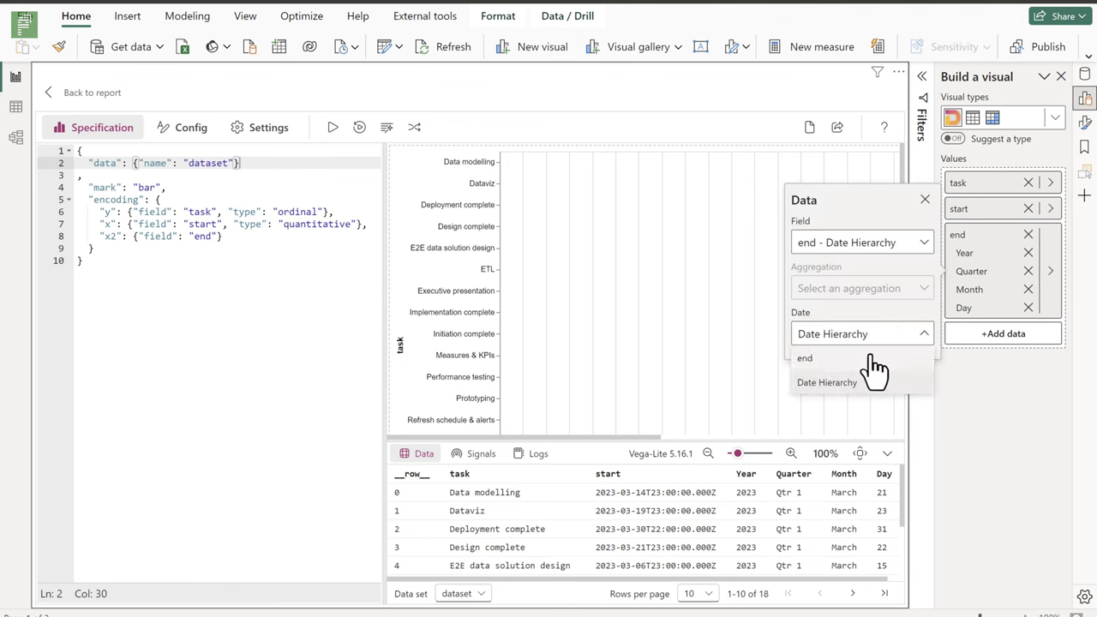
{"action": "left_click", "coordinate": [868, 359]}
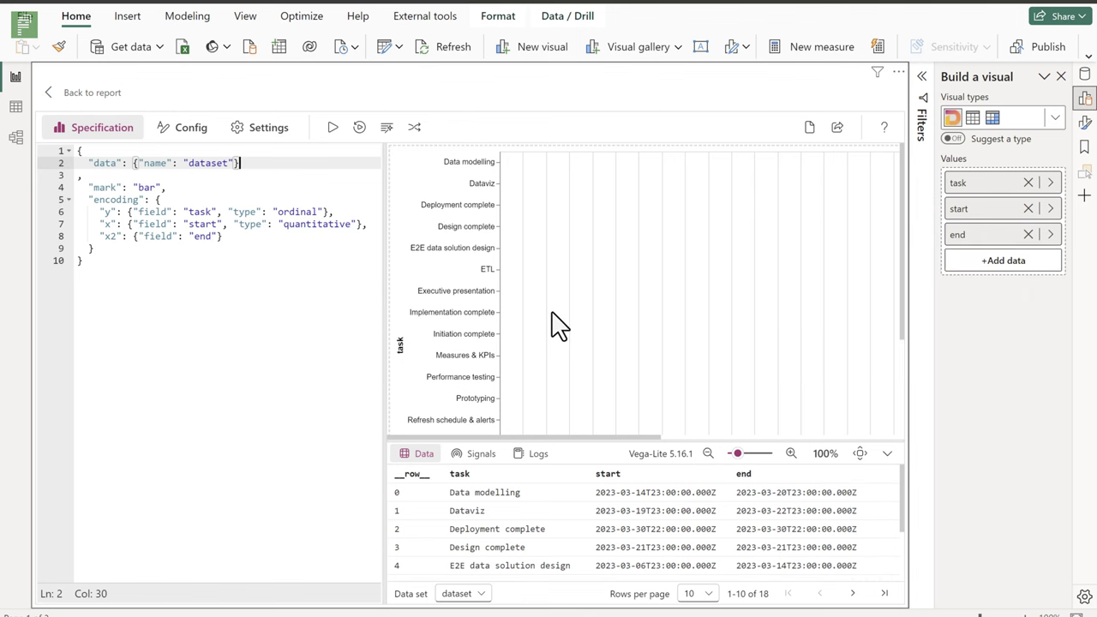
Step: Change the x field's type from quantitative to temporal and apply to draw Gantt bars
{"action": "scroll", "coordinate": [493, 204], "scroll_direction": "down", "scroll_amount": 3}
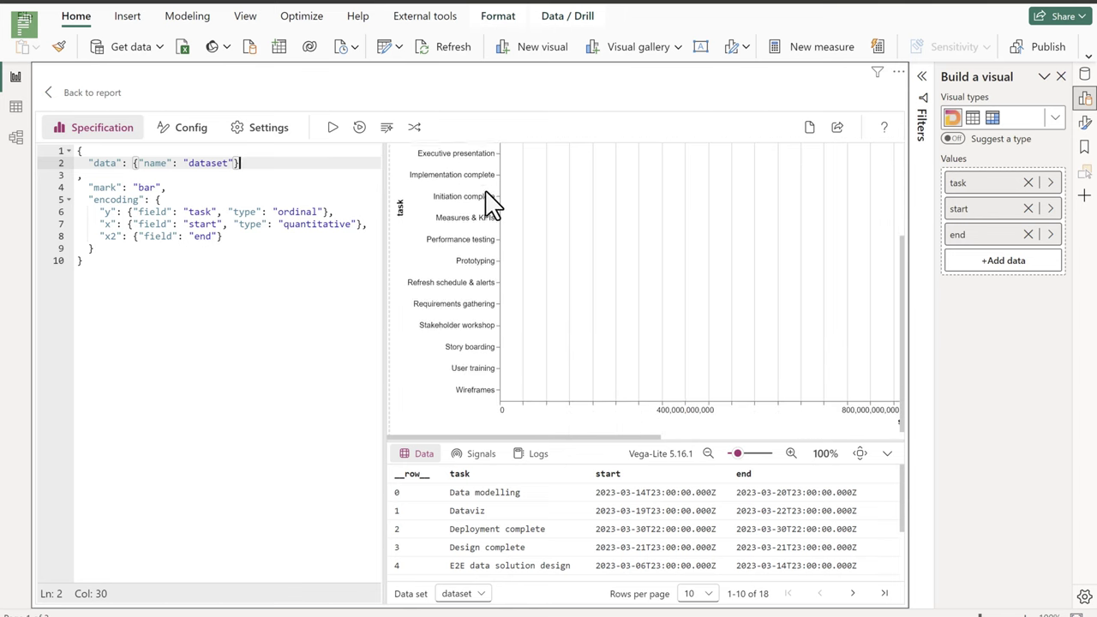
{"action": "scroll", "coordinate": [446, 330], "scroll_direction": "up", "scroll_amount": 3}
{"action": "left_click", "coordinate": [283, 319]}
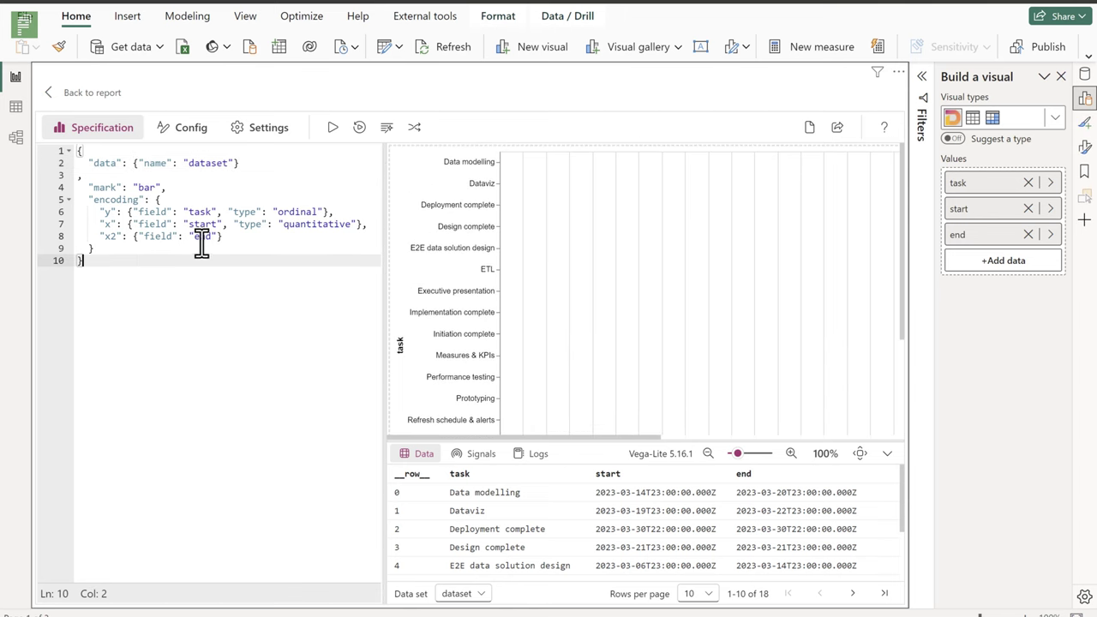
{"action": "double_click", "coordinate": [305, 223]}
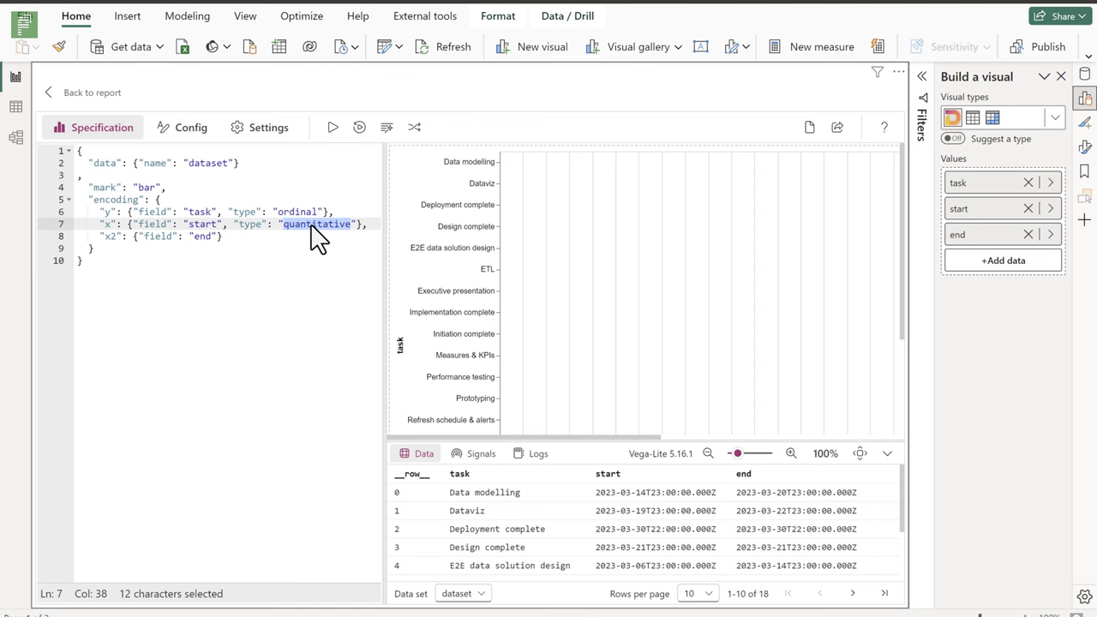
{"action": "type", "text": "temporal"}
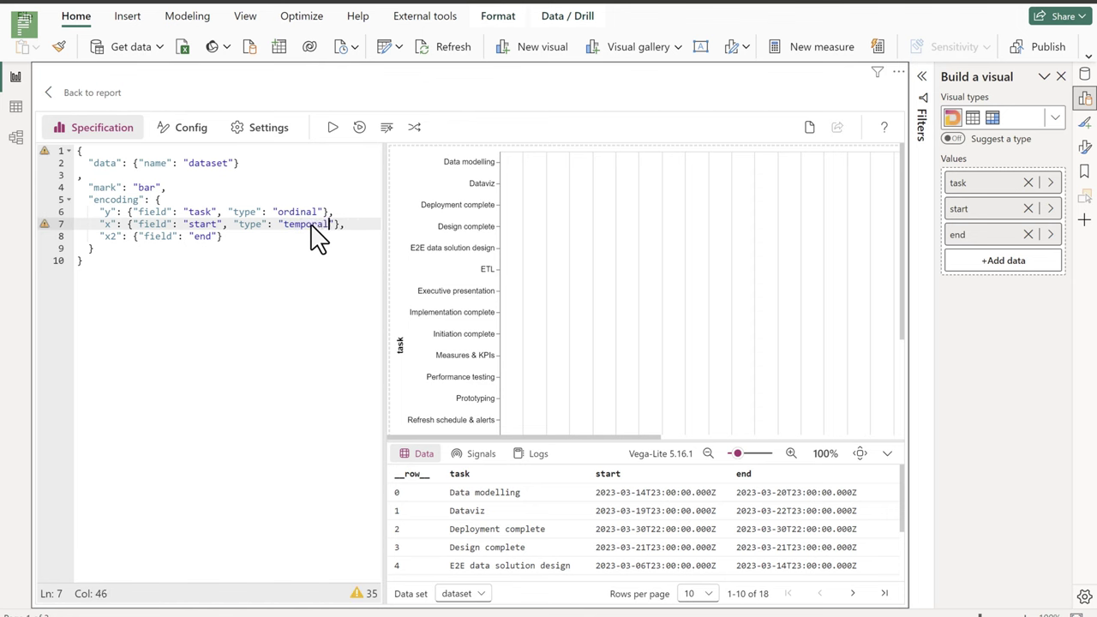
{"action": "left_click", "coordinate": [333, 128]}
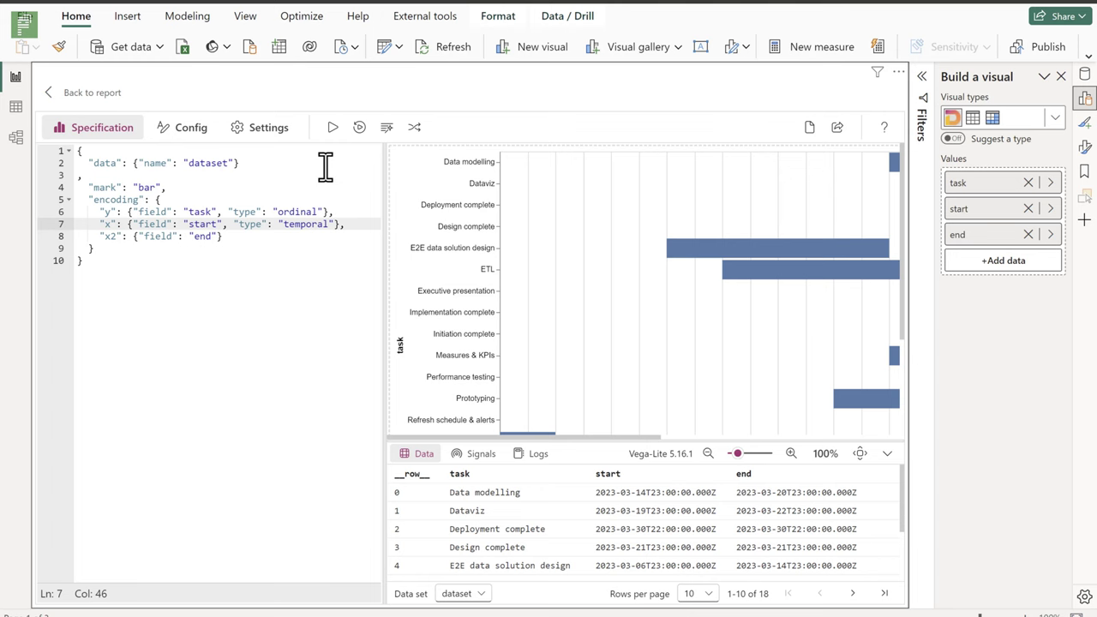
Step: Leave the Deneb editor and view the blue task Gantt chart on the report page
{"action": "left_click", "coordinate": [104, 100]}
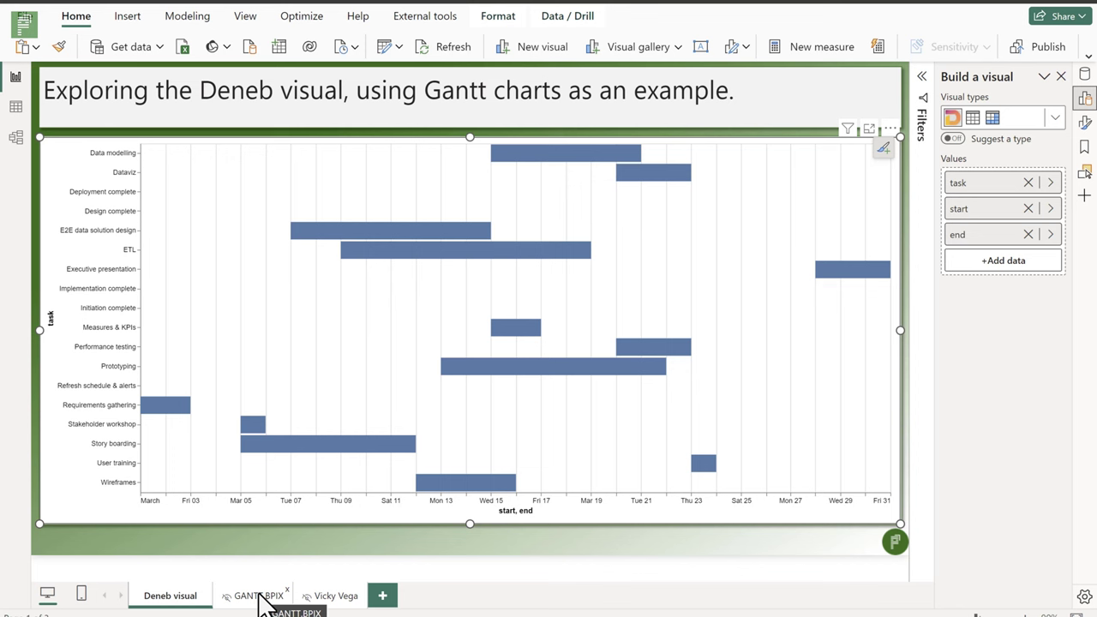
Step: Go to the GANTT.BPIX page, select the detailed Gantt visual and open its More options menu
{"action": "left_click", "coordinate": [260, 597]}
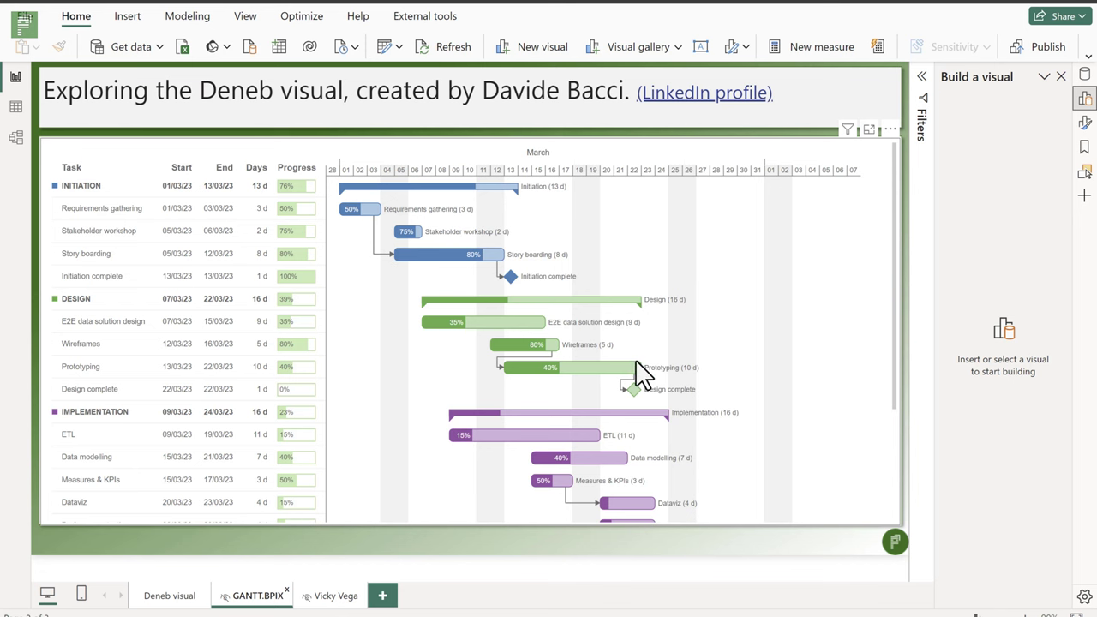
{"action": "scroll", "coordinate": [636, 362], "scroll_direction": "down", "scroll_amount": 5}
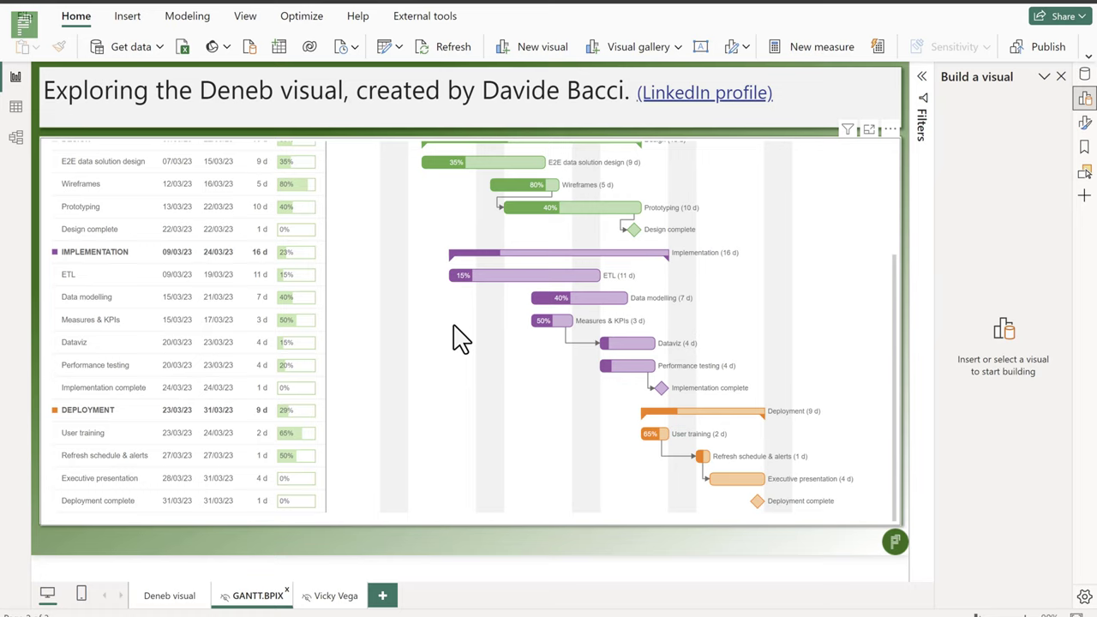
{"action": "scroll", "coordinate": [460, 339], "scroll_direction": "up", "scroll_amount": 5}
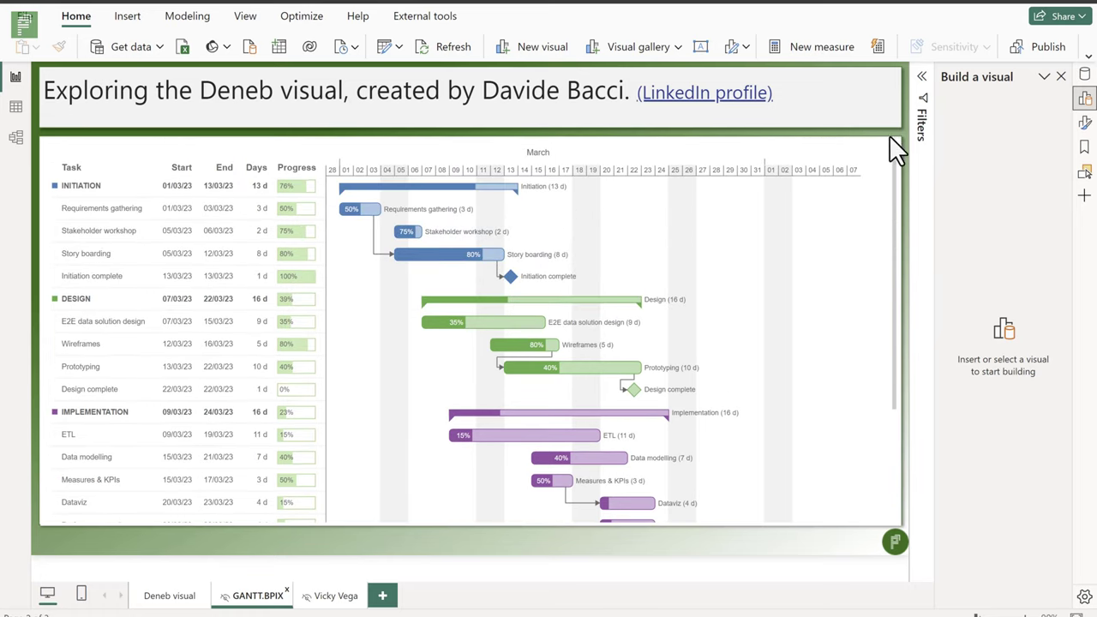
{"action": "left_click", "coordinate": [889, 135]}
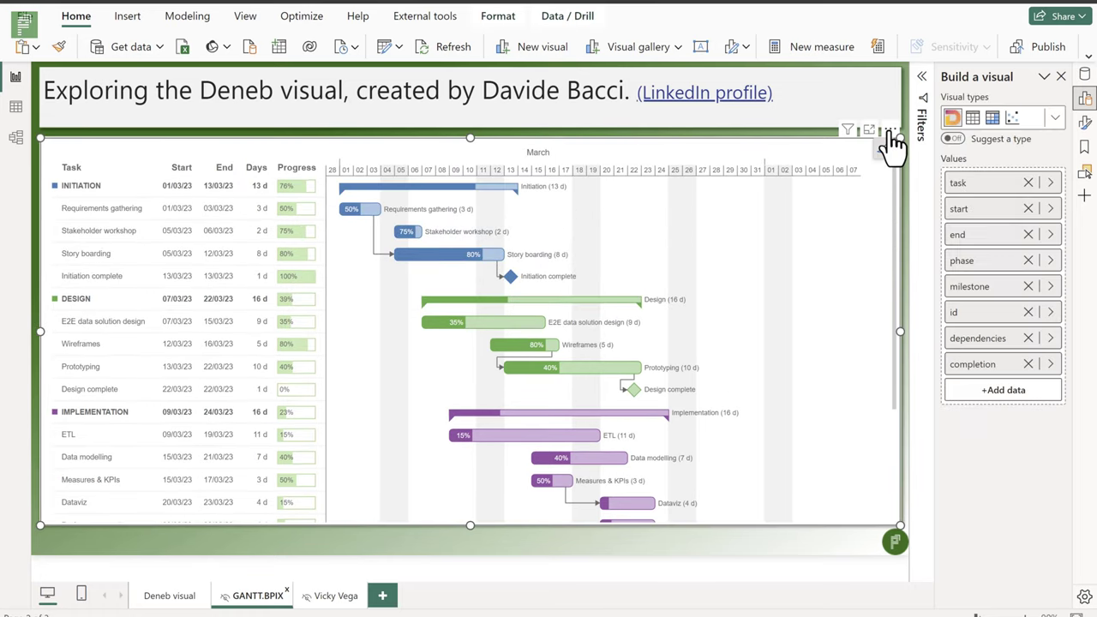
{"action": "left_click", "coordinate": [890, 132]}
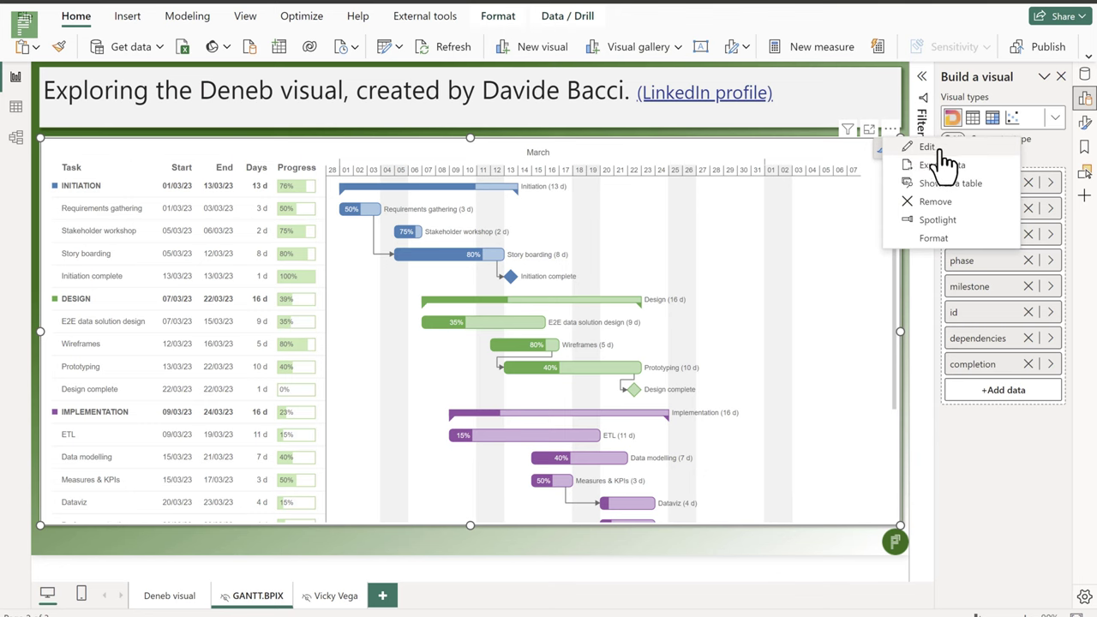
{"action": "left_click", "coordinate": [932, 151]}
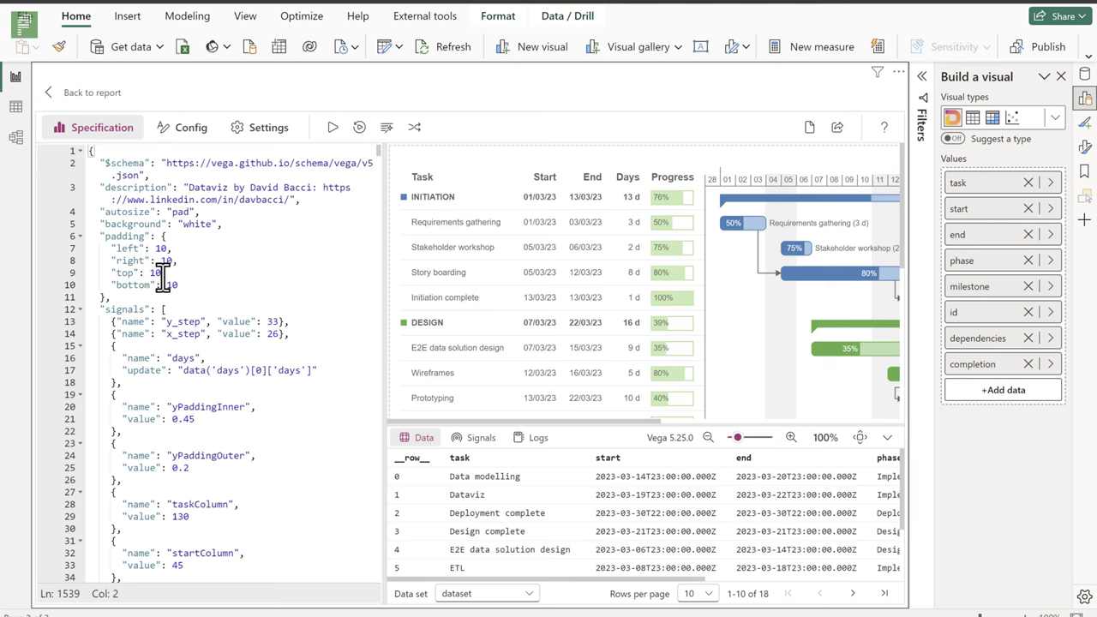
{"action": "scroll", "coordinate": [172, 287], "scroll_direction": "down", "scroll_amount": 7}
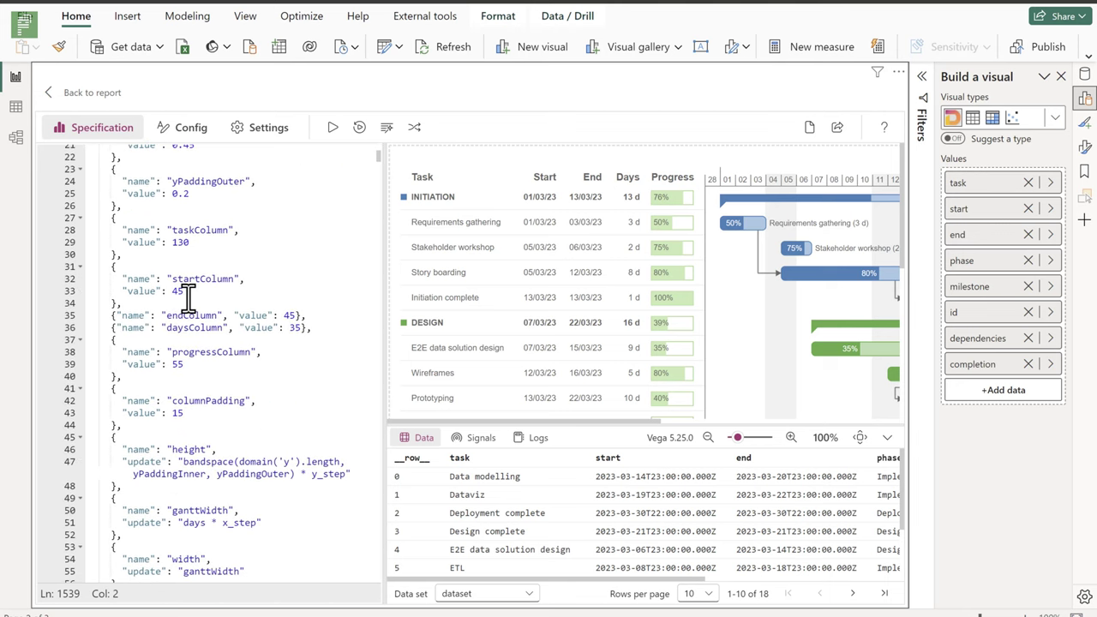
{"action": "scroll", "coordinate": [187, 298], "scroll_direction": "down", "scroll_amount": 3}
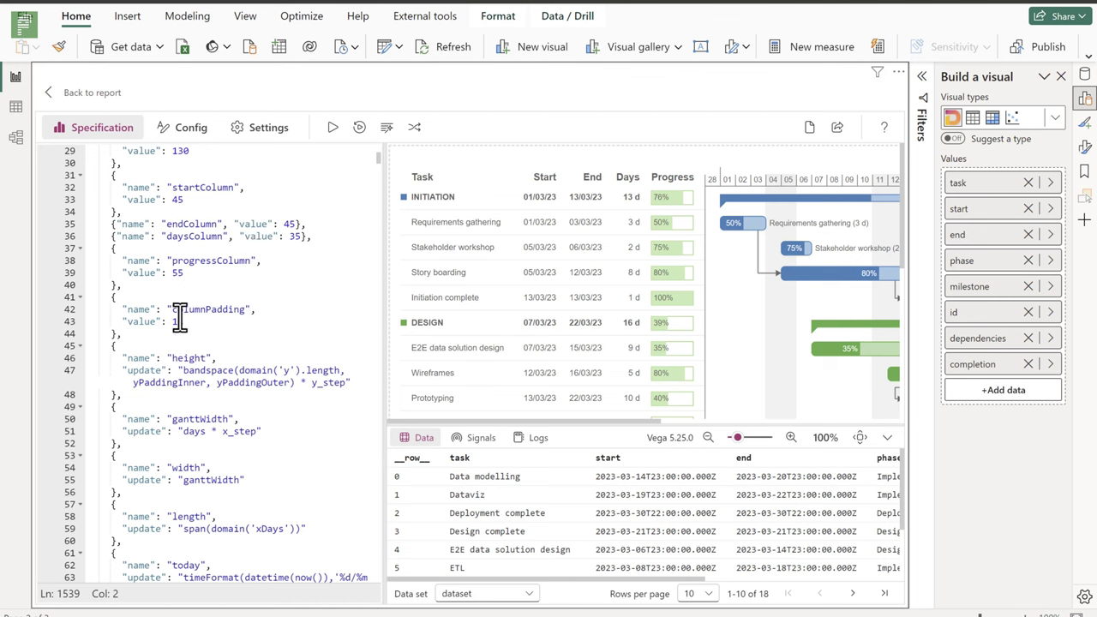
{"action": "scroll", "coordinate": [212, 341], "scroll_direction": "down", "scroll_amount": 5}
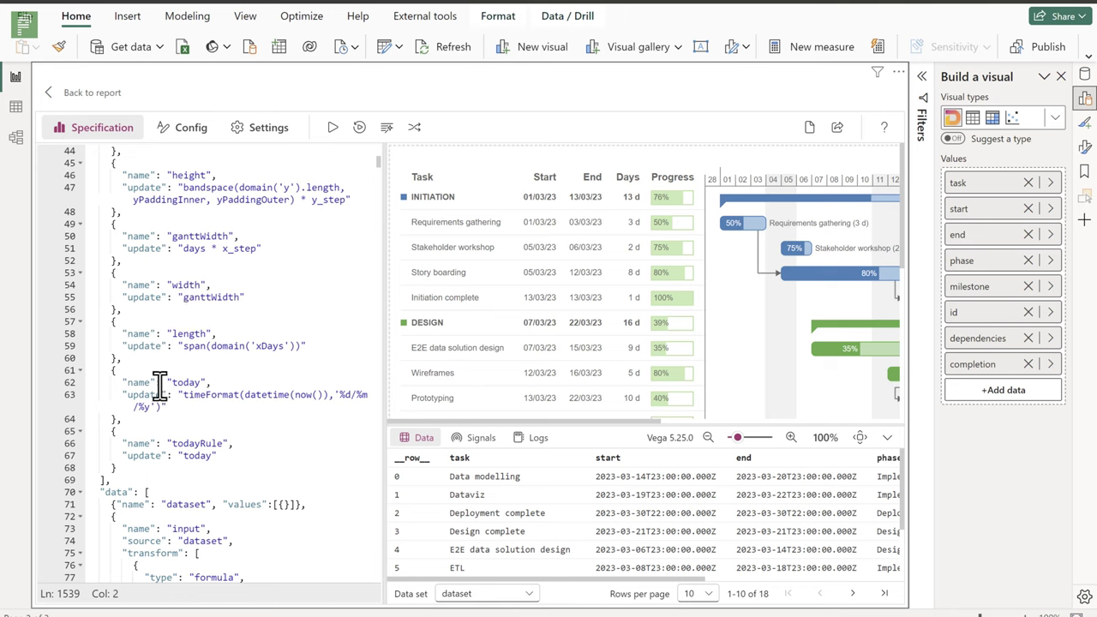
{"action": "scroll", "coordinate": [165, 400], "scroll_direction": "down", "scroll_amount": 7}
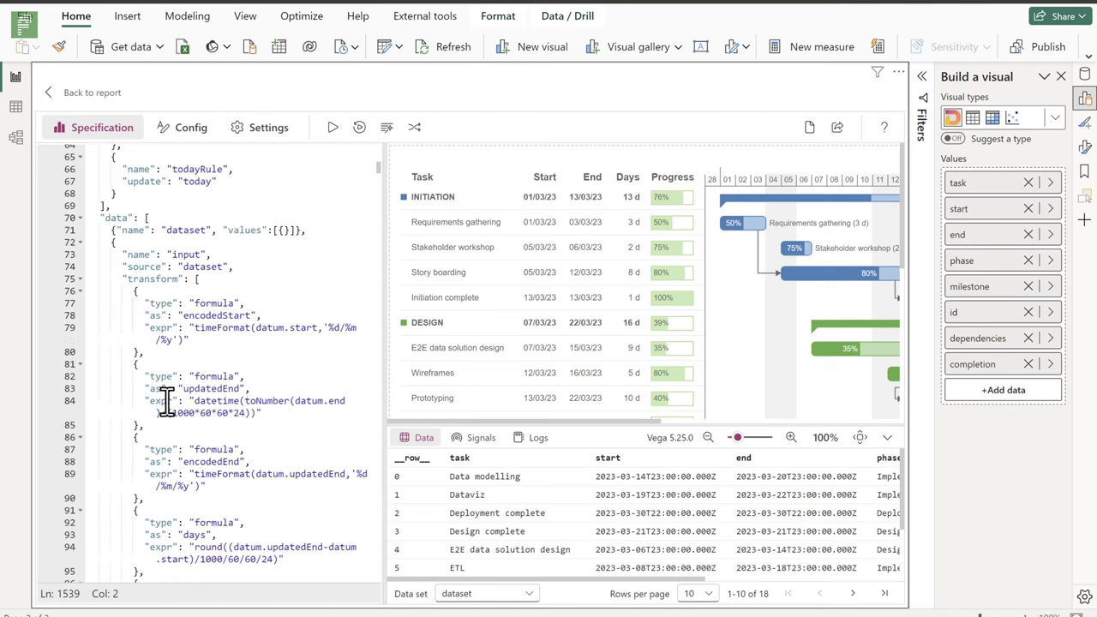
{"action": "scroll", "coordinate": [165, 401], "scroll_direction": "down", "scroll_amount": 18}
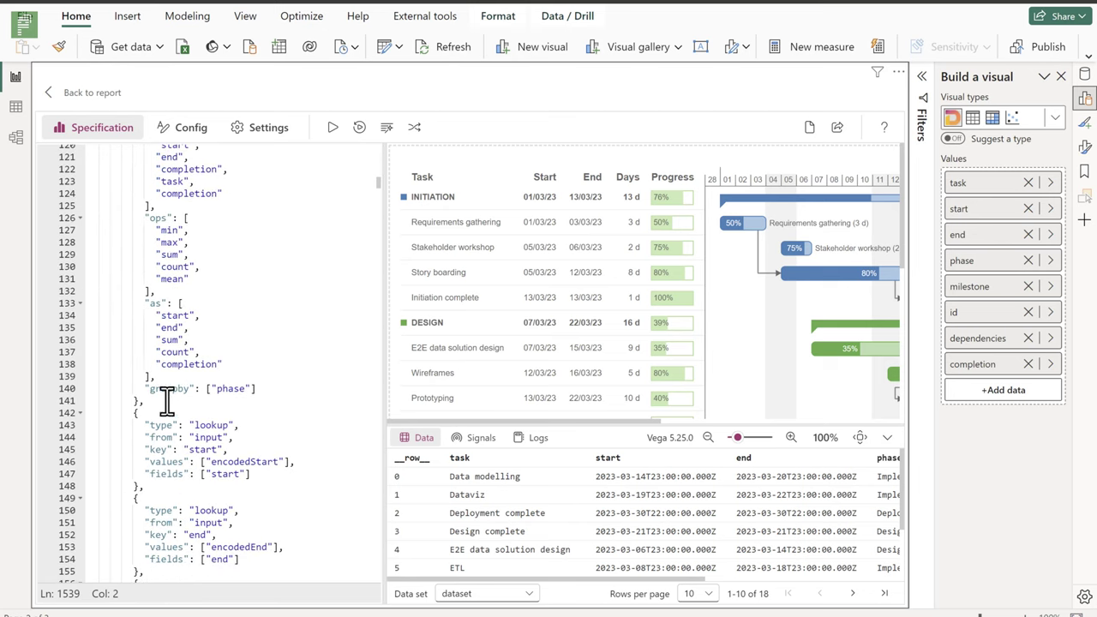
{"action": "scroll", "coordinate": [162, 394], "scroll_direction": "down", "scroll_amount": 5}
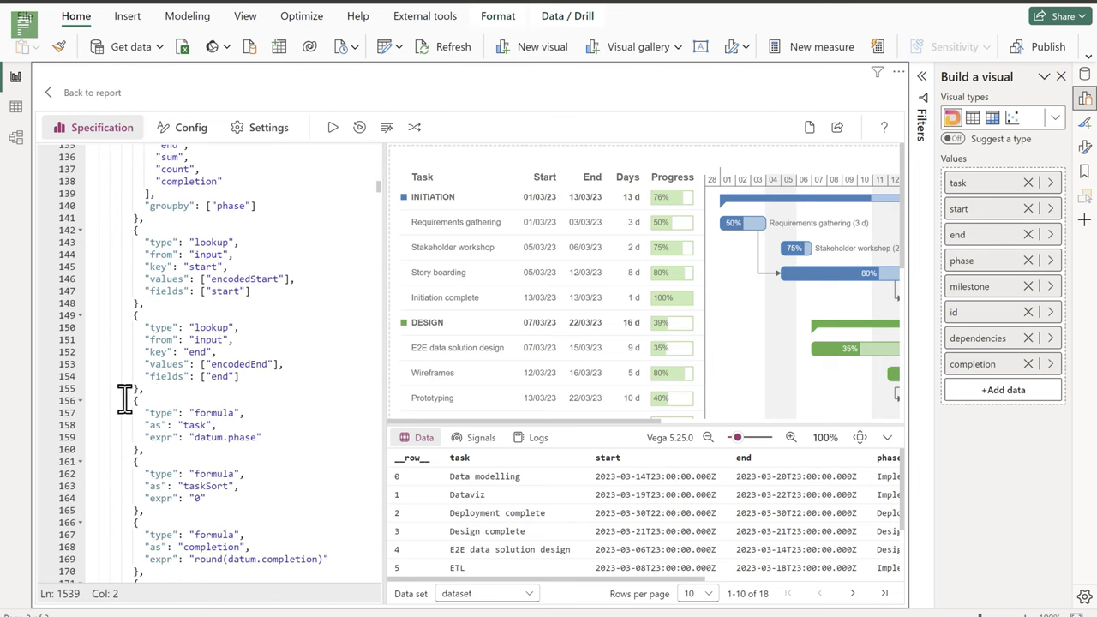
{"action": "left_click", "coordinate": [63, 98]}
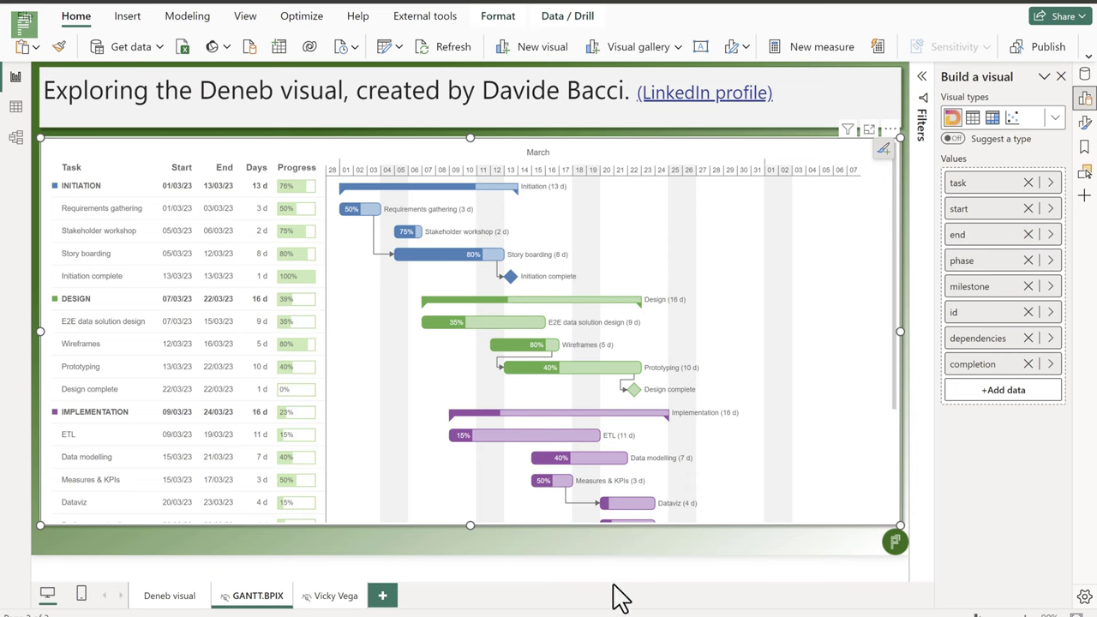
Step: Switch to the Chrome window showing the Vicky Vega GPT
{"action": "key", "text": "alt+Tab"}
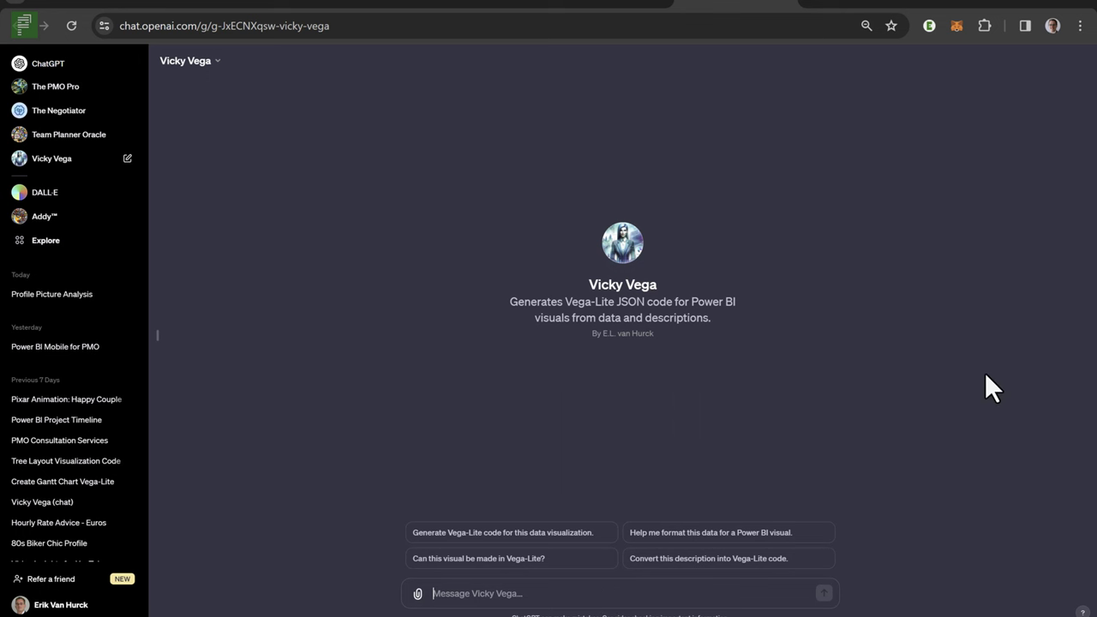
Step: Ask Vicky Vega for a Gantt chart from Task, Start and End, then select the mark-and-encoding JSON
{"action": "type", "text": "I need a"}
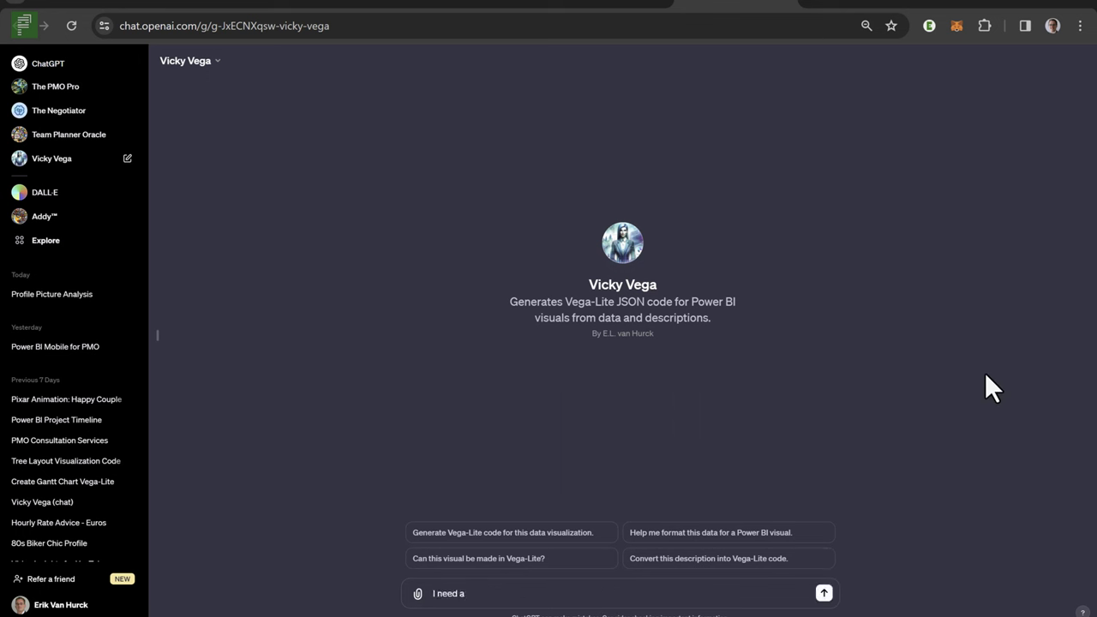
{"action": "type", "text": " Gantt chart visual based on Task, Start and End dates inside my Power BI table."}
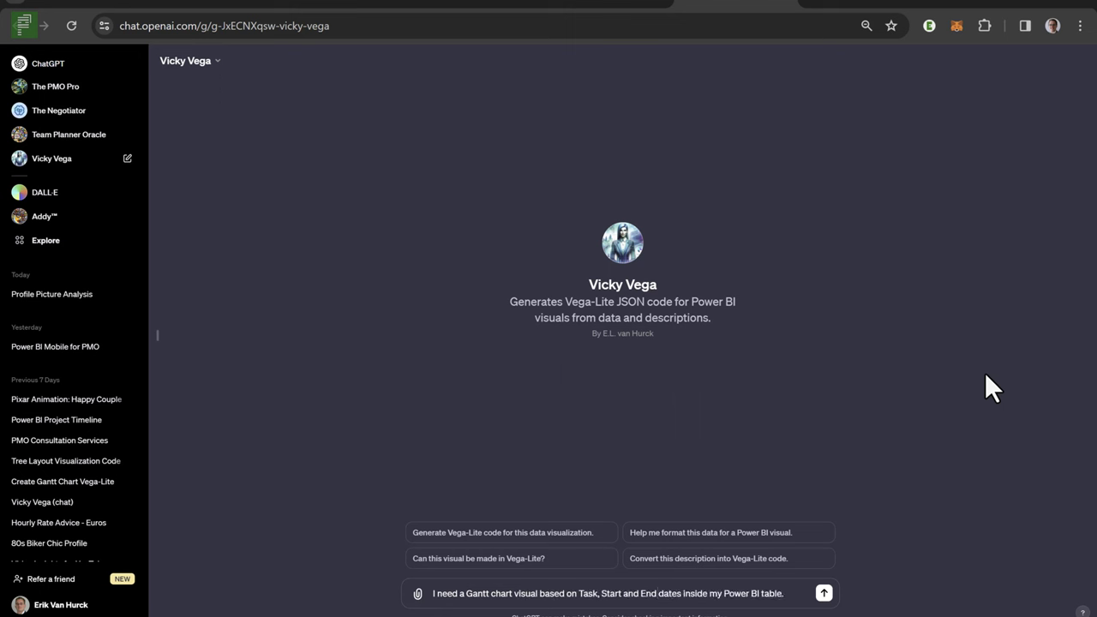
{"action": "key", "text": "Return"}
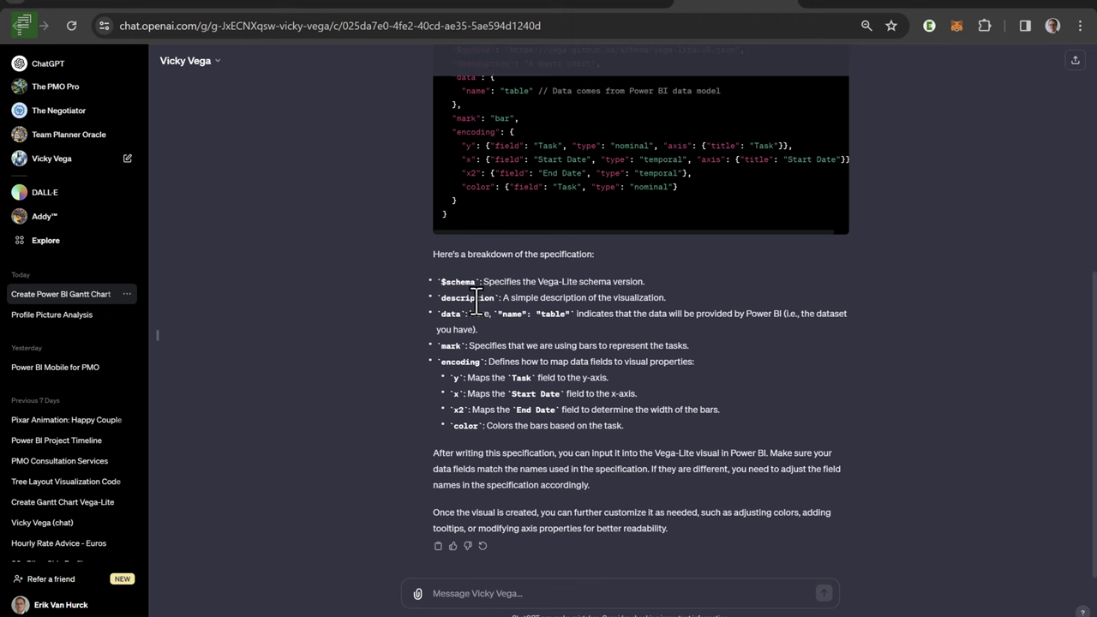
{"action": "scroll", "coordinate": [487, 275], "scroll_direction": "up", "scroll_amount": 1}
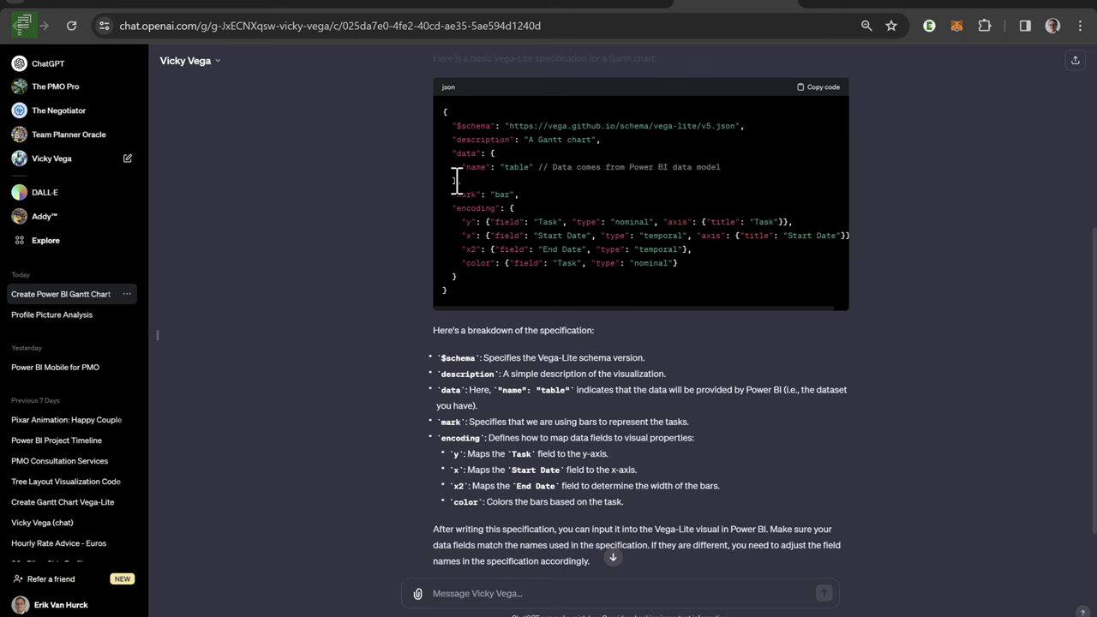
{"action": "left_click_drag", "start_coordinate": [457, 180], "coordinate": [459, 309]}
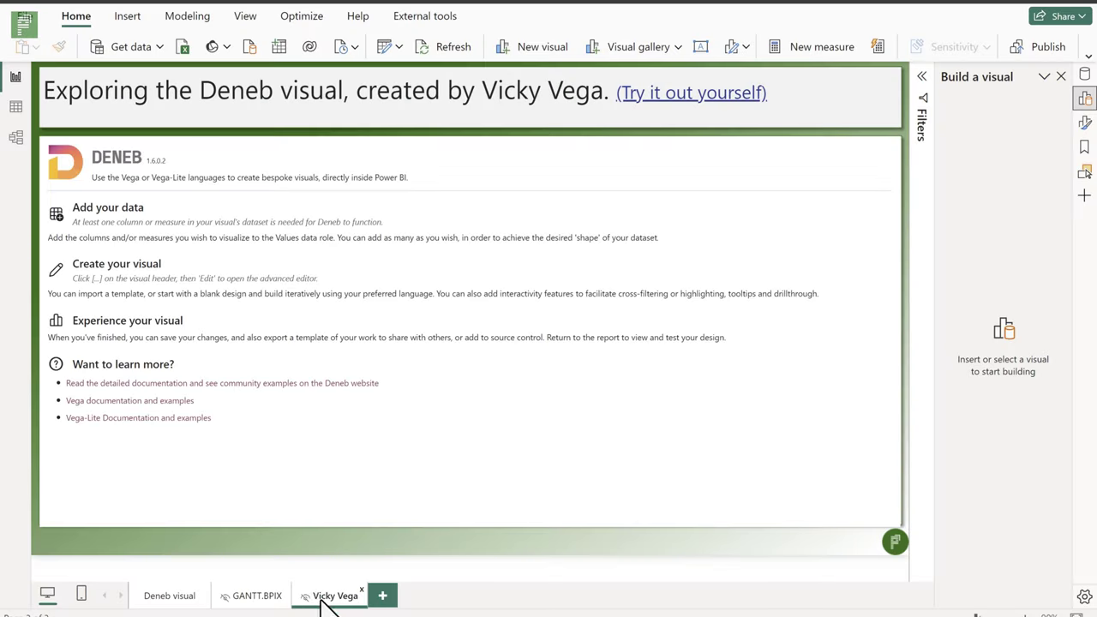
Step: Open the Vicky Vega page's empty Deneb visual for editing and expand VickyTable1's fields
{"action": "left_click", "coordinate": [857, 159]}
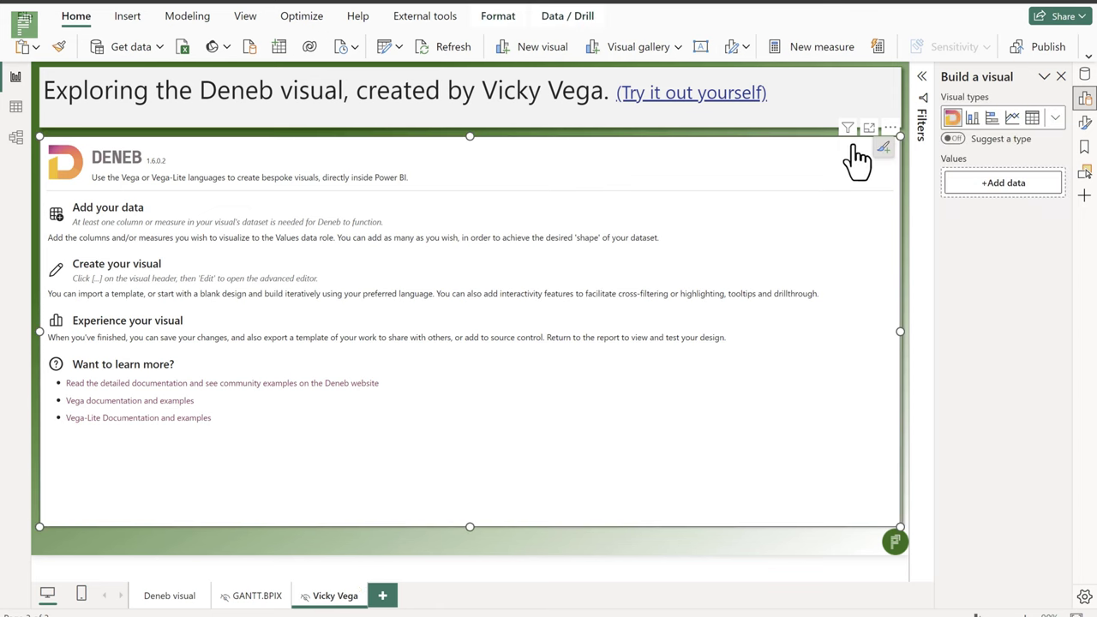
{"action": "left_click", "coordinate": [891, 128]}
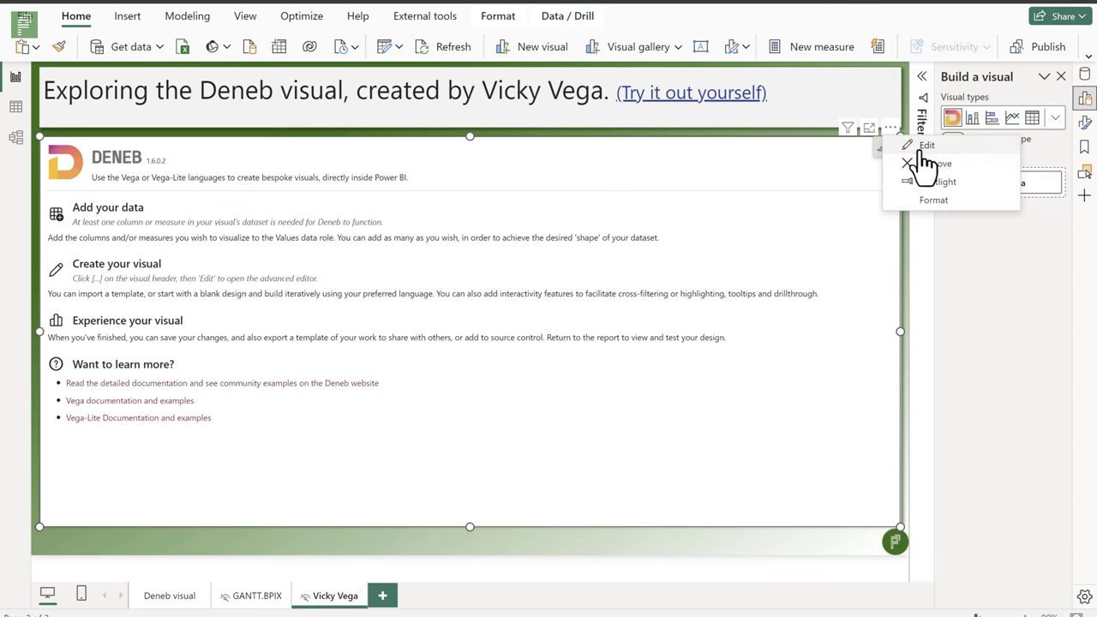
{"action": "left_click", "coordinate": [923, 147]}
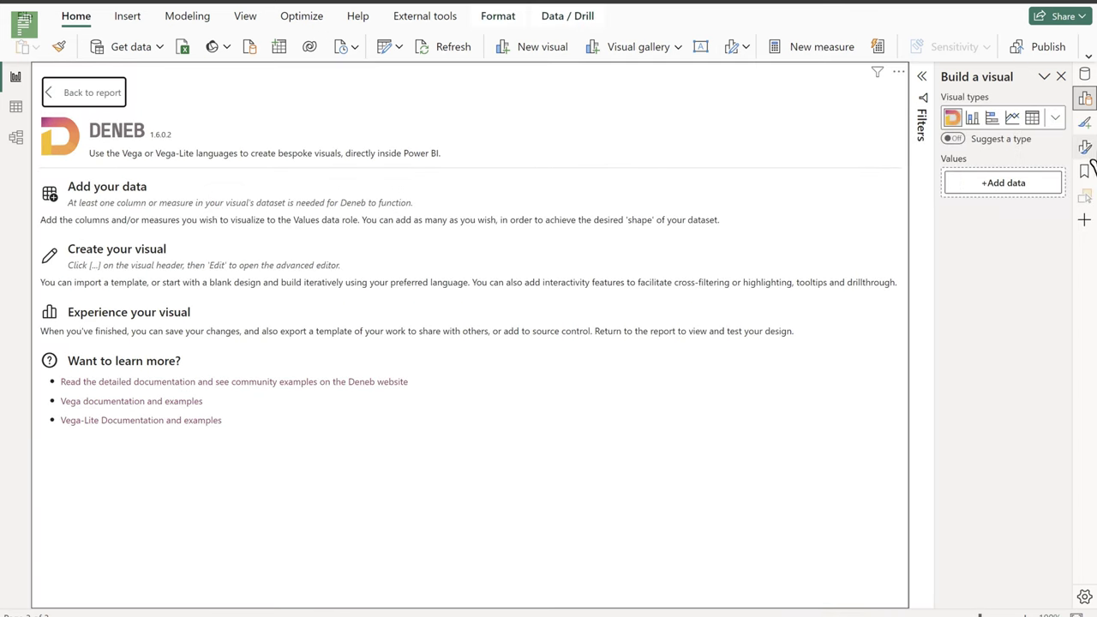
{"action": "left_click", "coordinate": [1085, 76]}
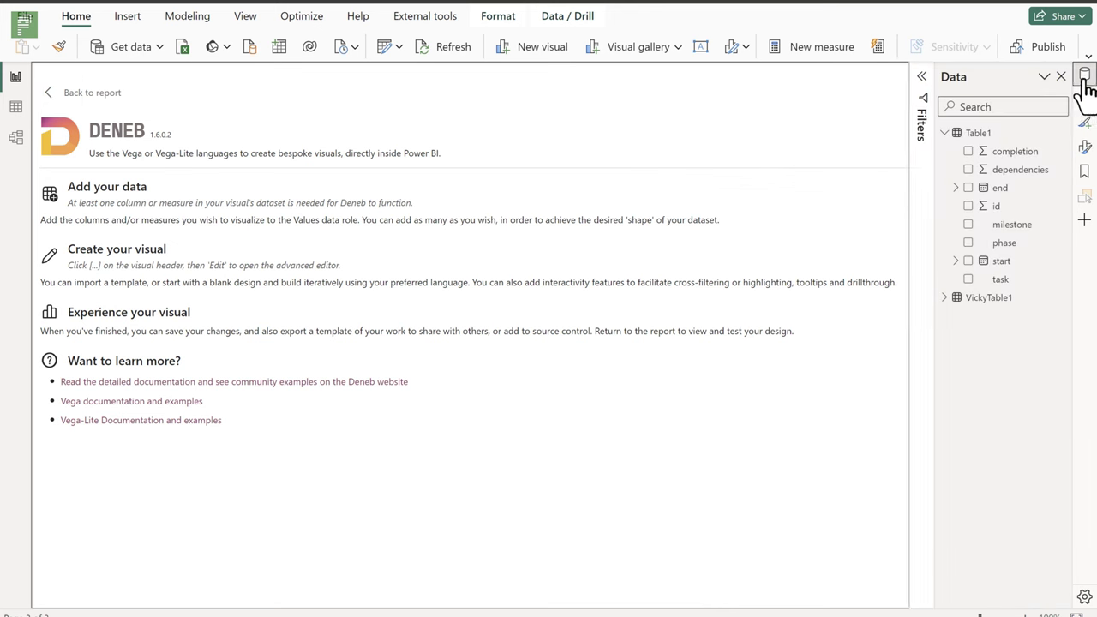
{"action": "left_click", "coordinate": [1085, 98]}
{"action": "left_click", "coordinate": [1084, 75]}
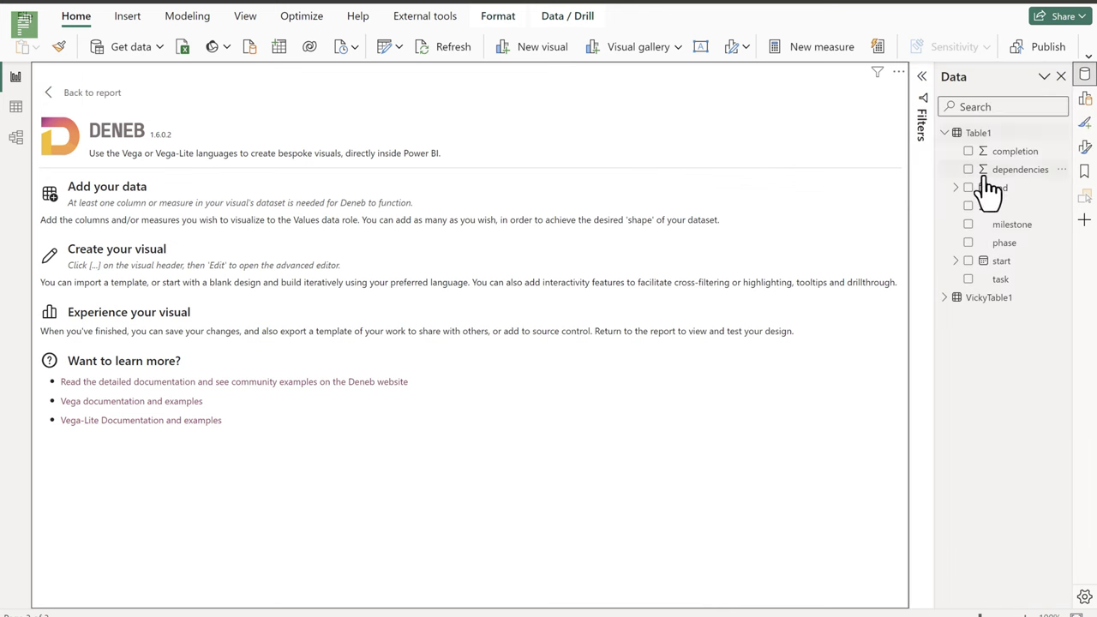
{"action": "left_click", "coordinate": [944, 133]}
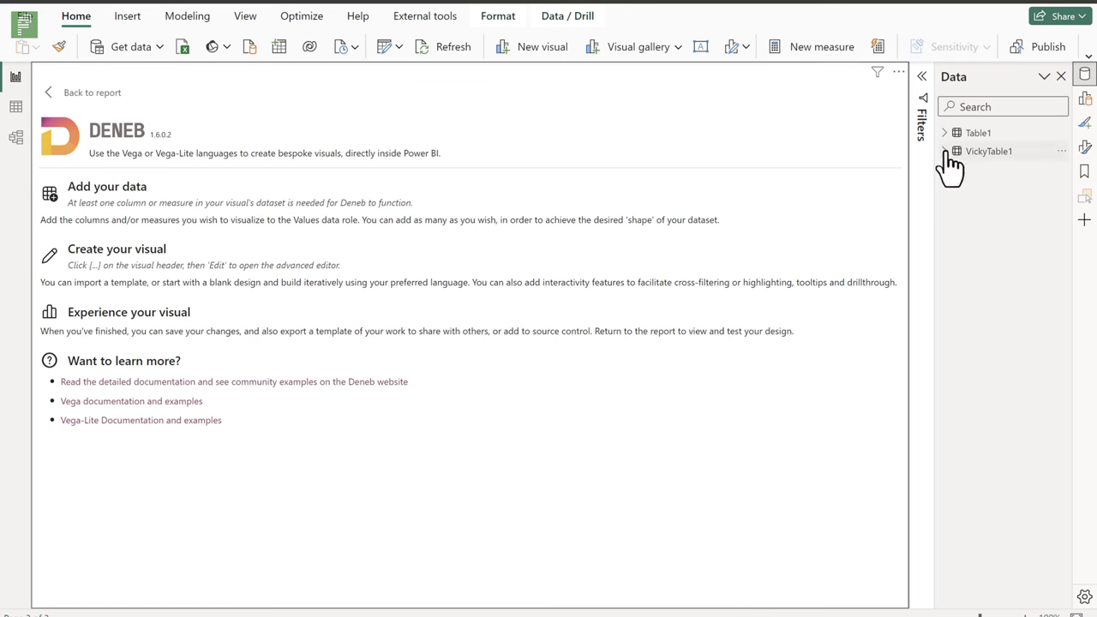
{"action": "left_click", "coordinate": [946, 152]}
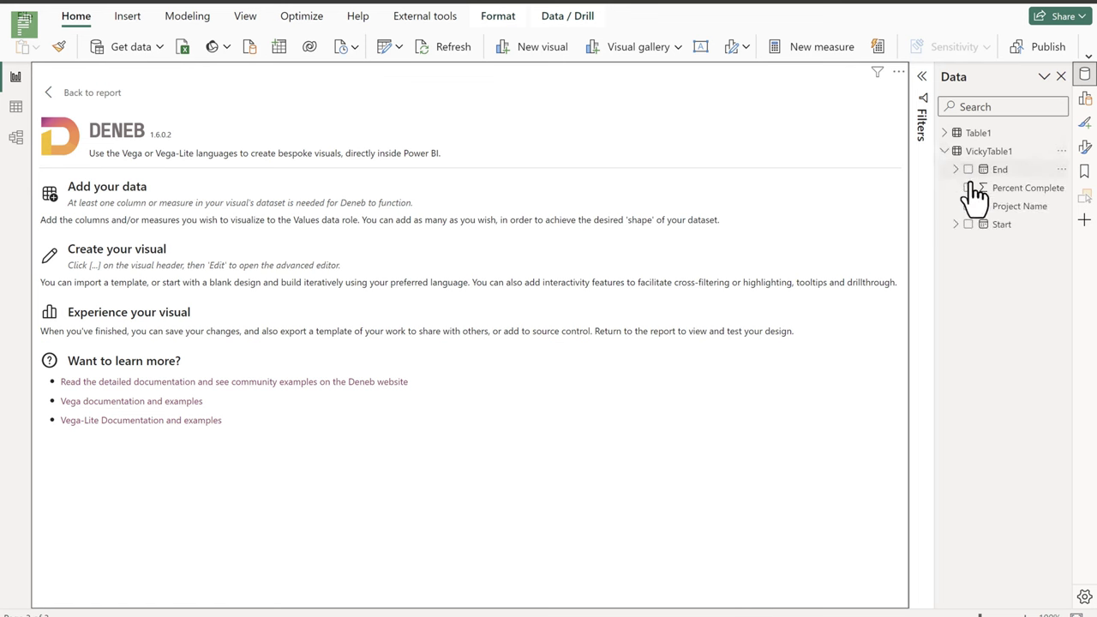
Step: Add Project Name, Start and End, then create an empty Vega-Lite spec
{"action": "left_click", "coordinate": [969, 207]}
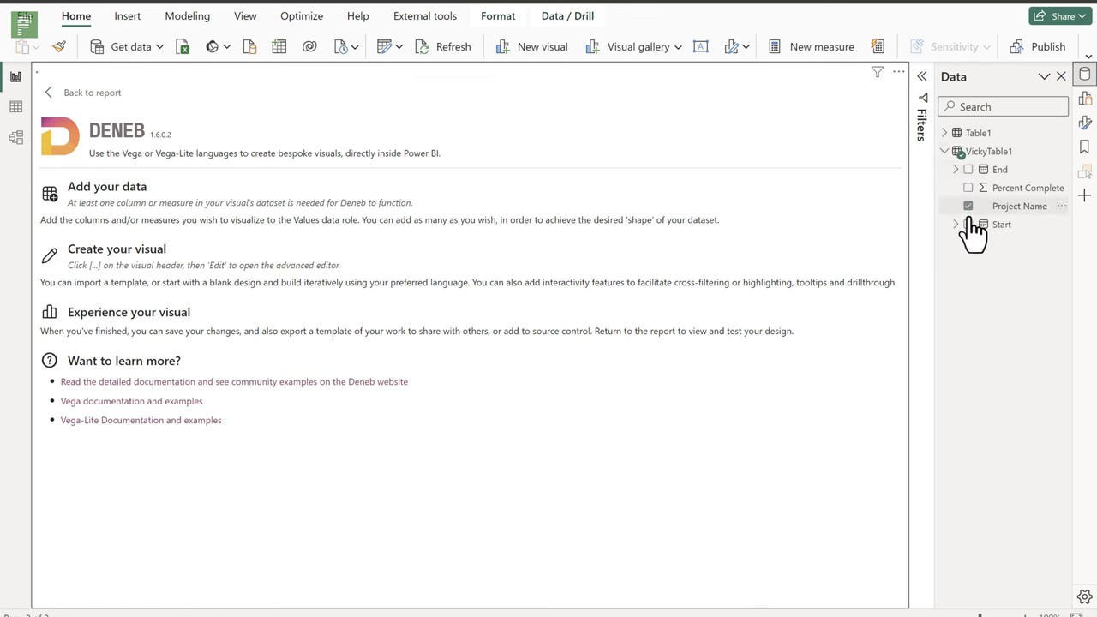
{"action": "left_click", "coordinate": [970, 224]}
{"action": "left_click", "coordinate": [969, 170]}
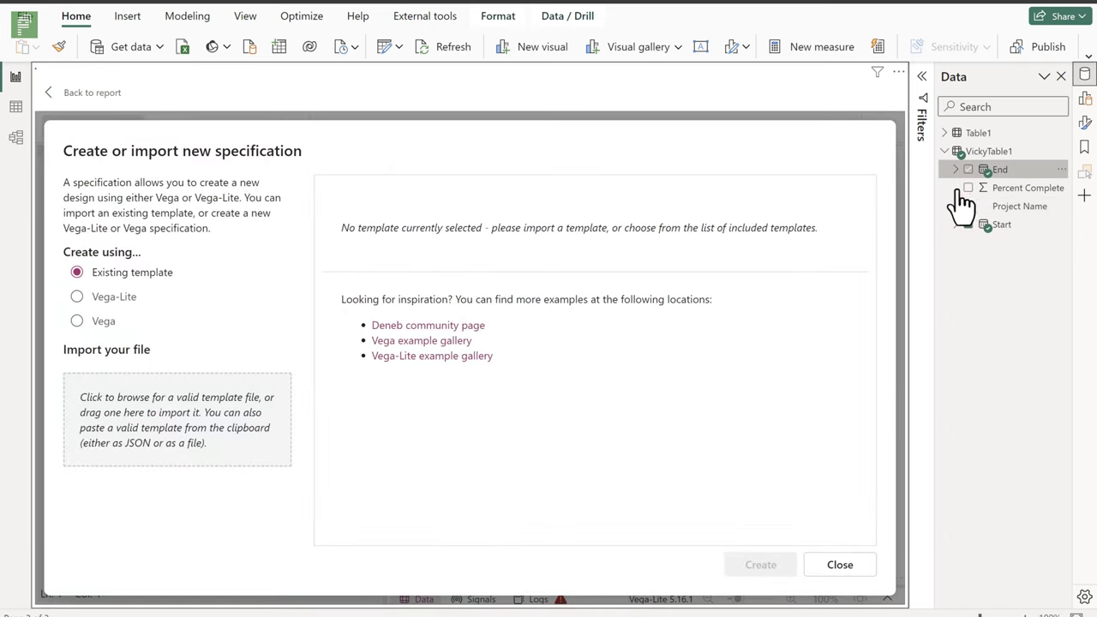
{"action": "left_click", "coordinate": [125, 302]}
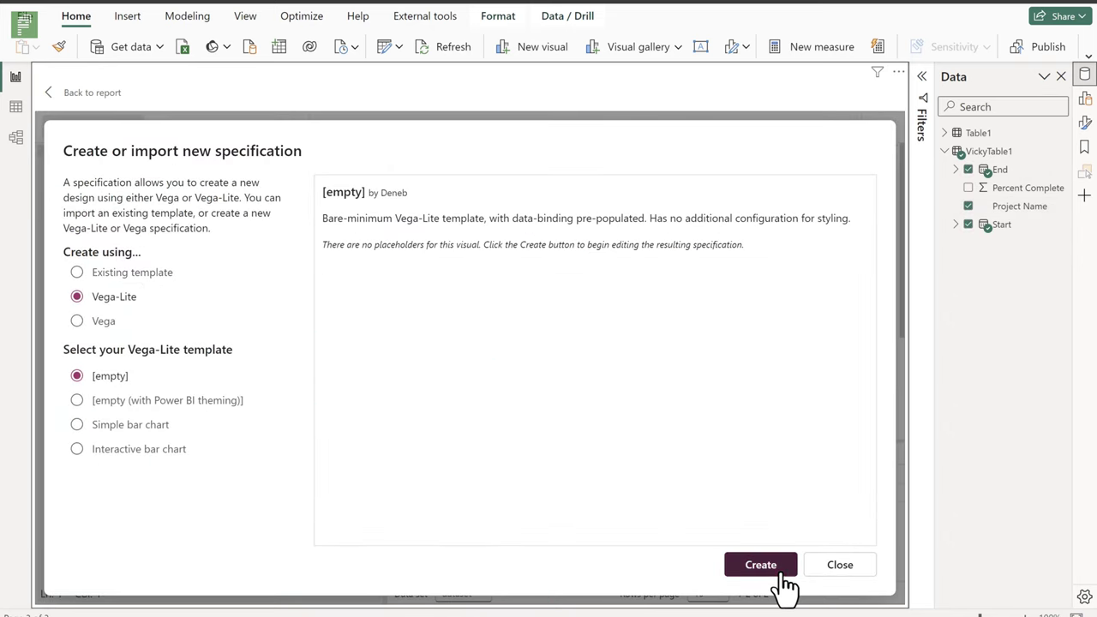
{"action": "left_click", "coordinate": [780, 573]}
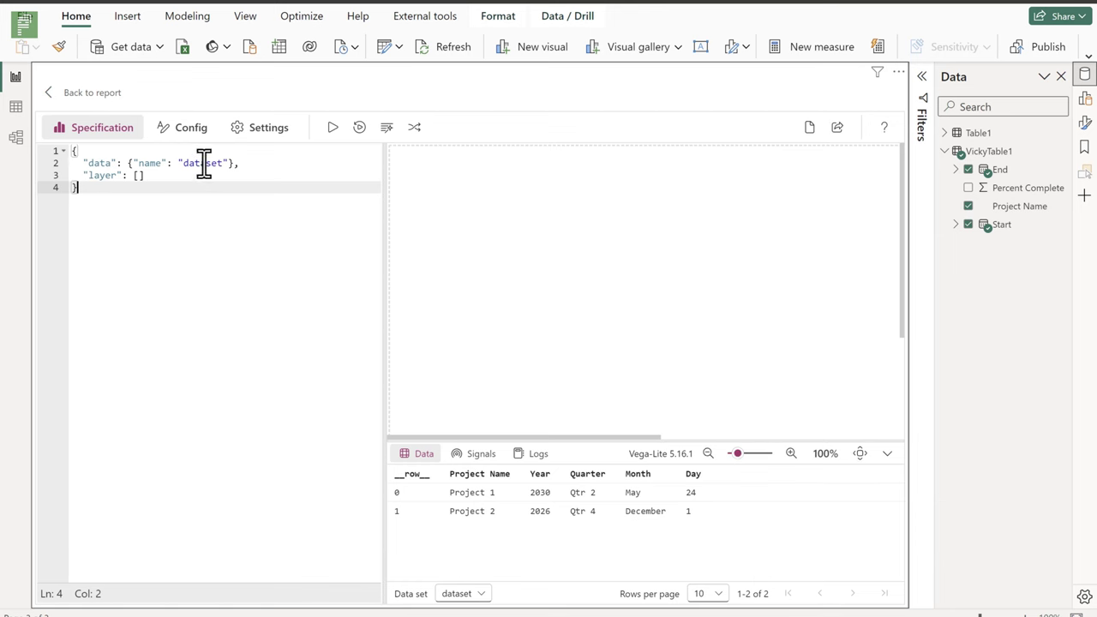
Step: Paste the Gantt bar spec over the empty layer and replace Task with Project Name in the y field, y title and colour
{"action": "left_click_drag", "start_coordinate": [233, 159], "coordinate": [269, 221]}
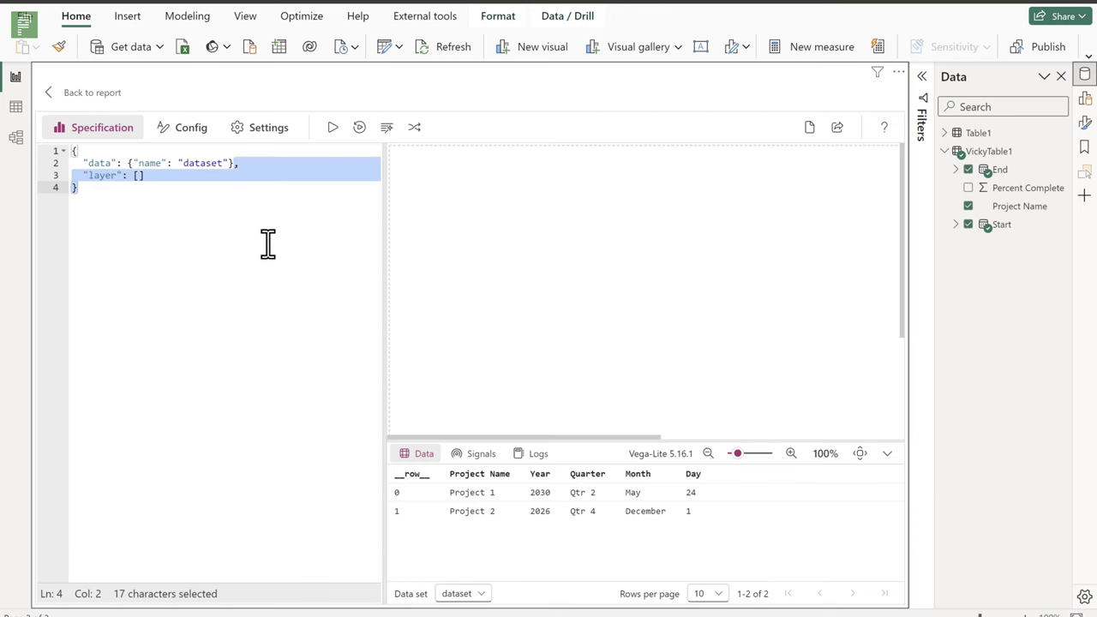
{"action": "type", "text": ",   \"mark\": \"bar\",   \"encoding\": {     \"y\": {\"field\": \"Task\", \"type\": \"nominal\", \"axis\": {\"title\": \"Task\"}},     \"x\": {\"field\": \"Start Date\", \"type\": \"temporal\", \"axis\": {\"title\": \"Start Date\"}},     \"x2\": {\"field\": \"End Date\", \"type\": \"temporal\"},     \"color\": {\"field\": \"Task\", \"type\": \"nominal\"}   } }"}
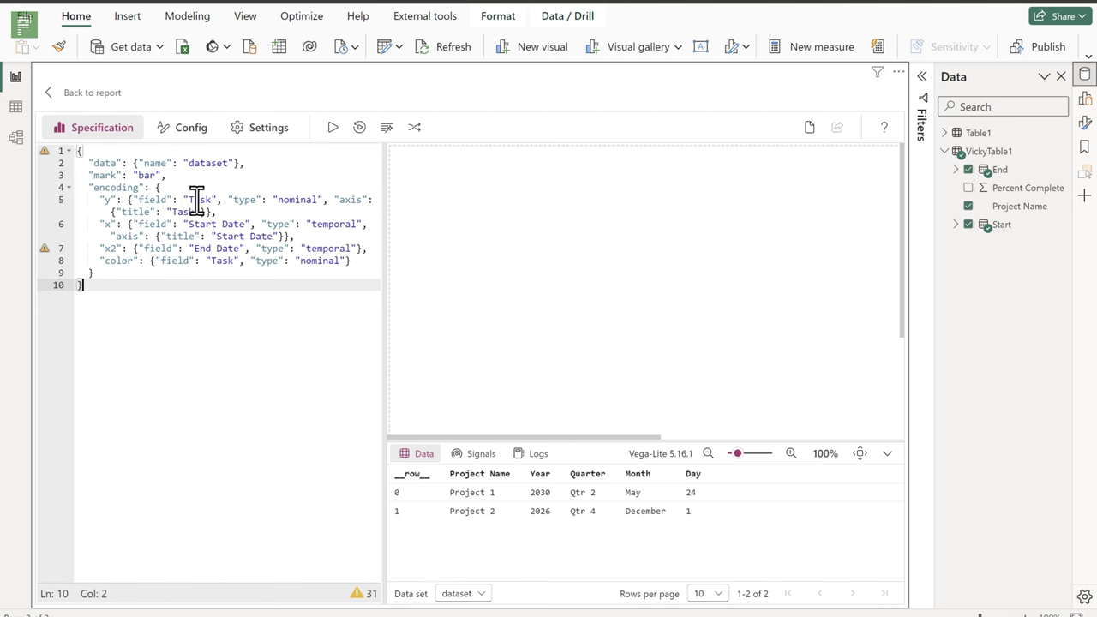
{"action": "double_click", "coordinate": [197, 200]}
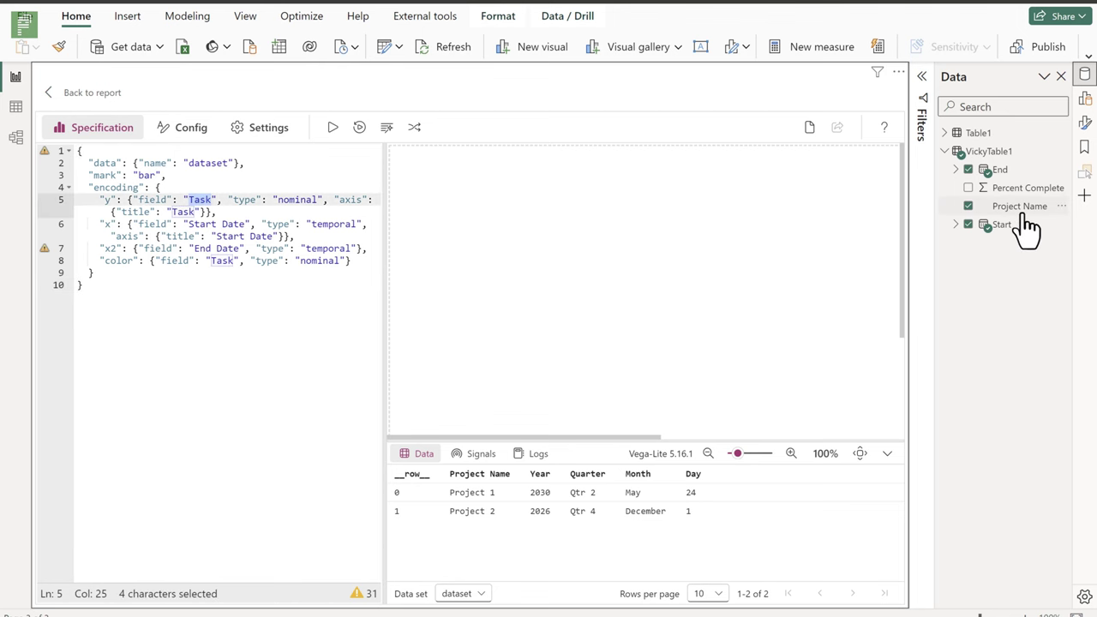
{"action": "type", "text": "Proj"}
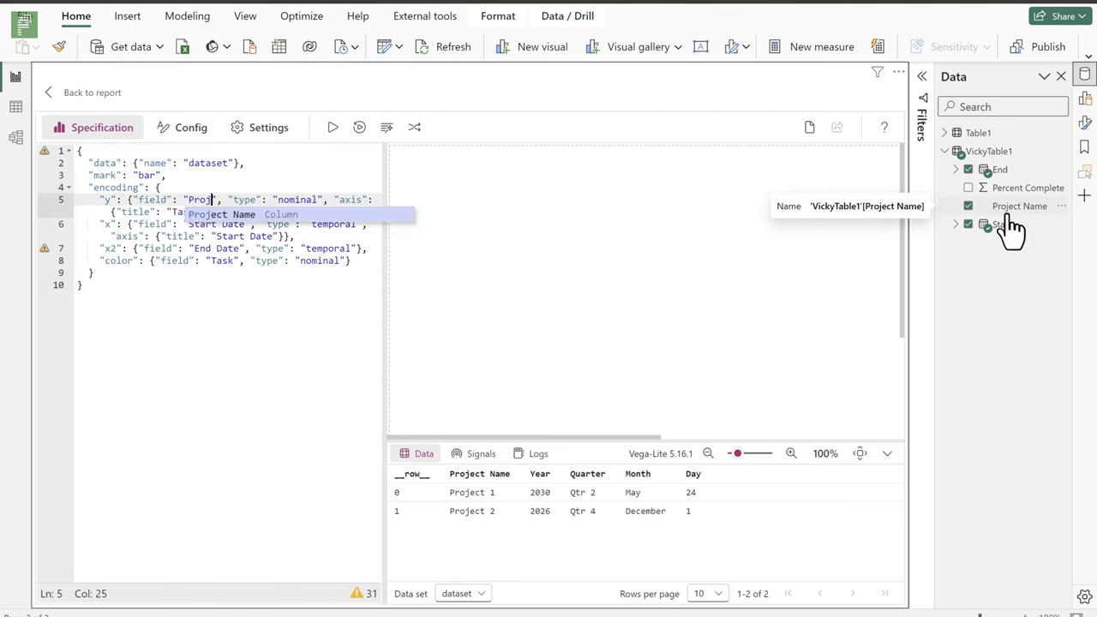
{"action": "type", "text": "ect Name"}
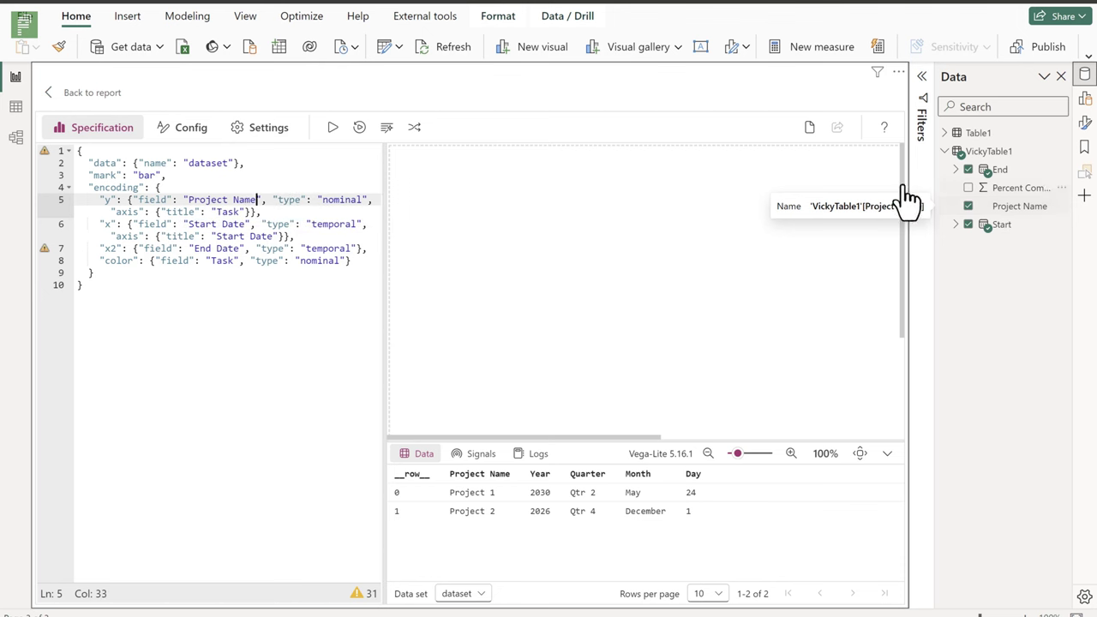
{"action": "double_click", "coordinate": [226, 212]}
{"action": "type", "text": "Pro"}
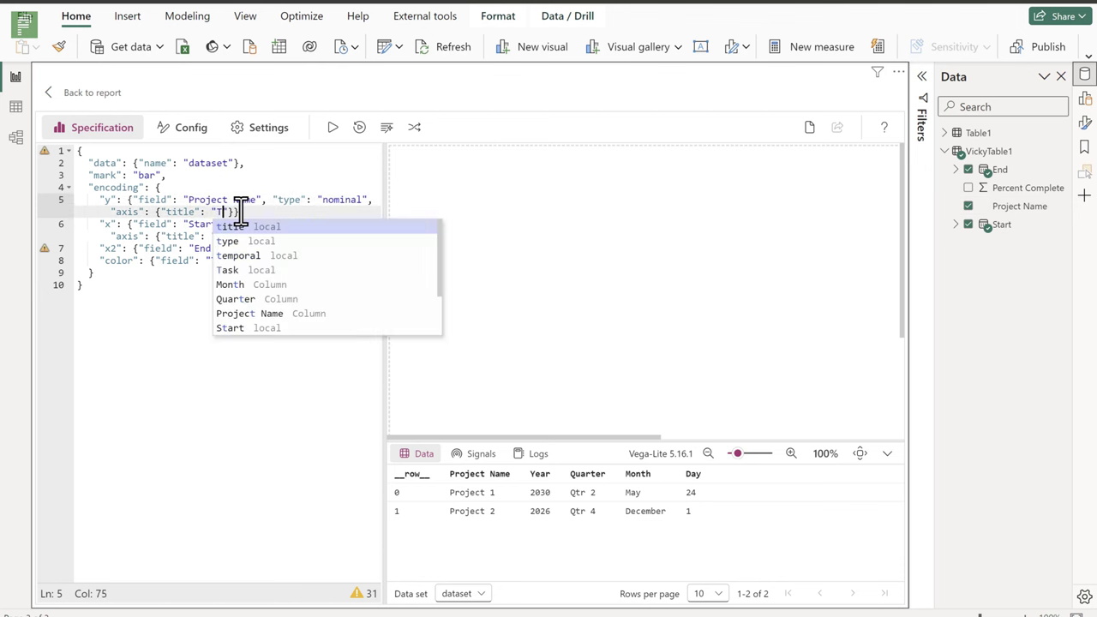
{"action": "key", "text": "Return"}
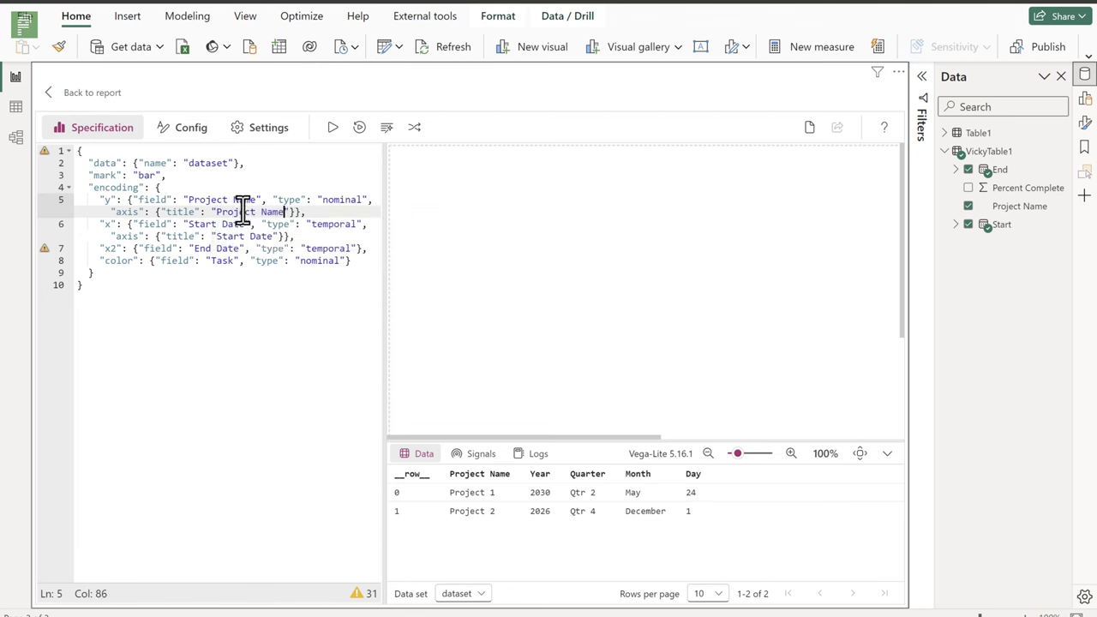
{"action": "double_click", "coordinate": [224, 264]}
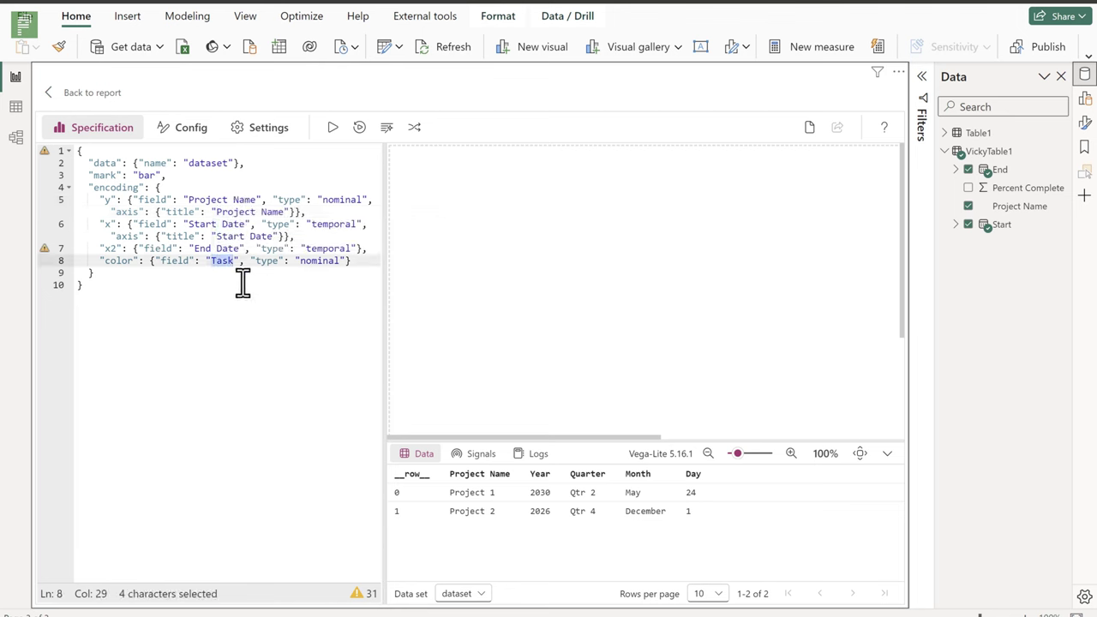
{"action": "type", "text": "Pro"}
{"action": "key", "text": "Return"}
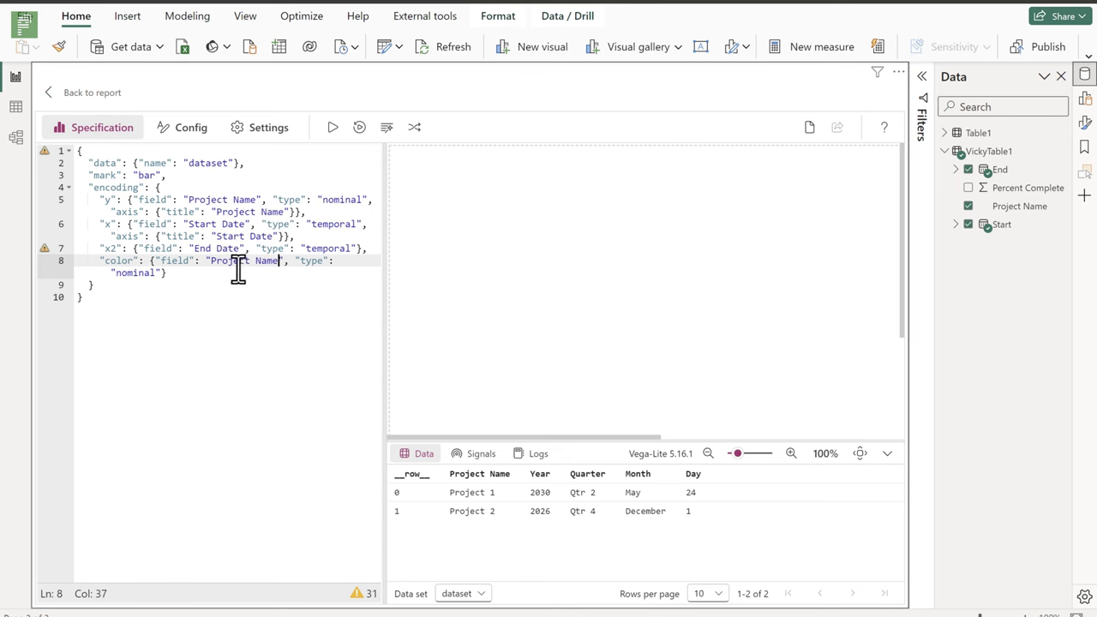
Step: Rename Start Date to Start and End Date to End in the fields and title, then apply
{"action": "left_click", "coordinate": [216, 225]}
{"action": "key", "text": "Delete"}
{"action": "key", "text": "Delete"}
{"action": "key", "text": "Delete"}
{"action": "key", "text": "Delete"}
{"action": "key", "text": "Delete"}
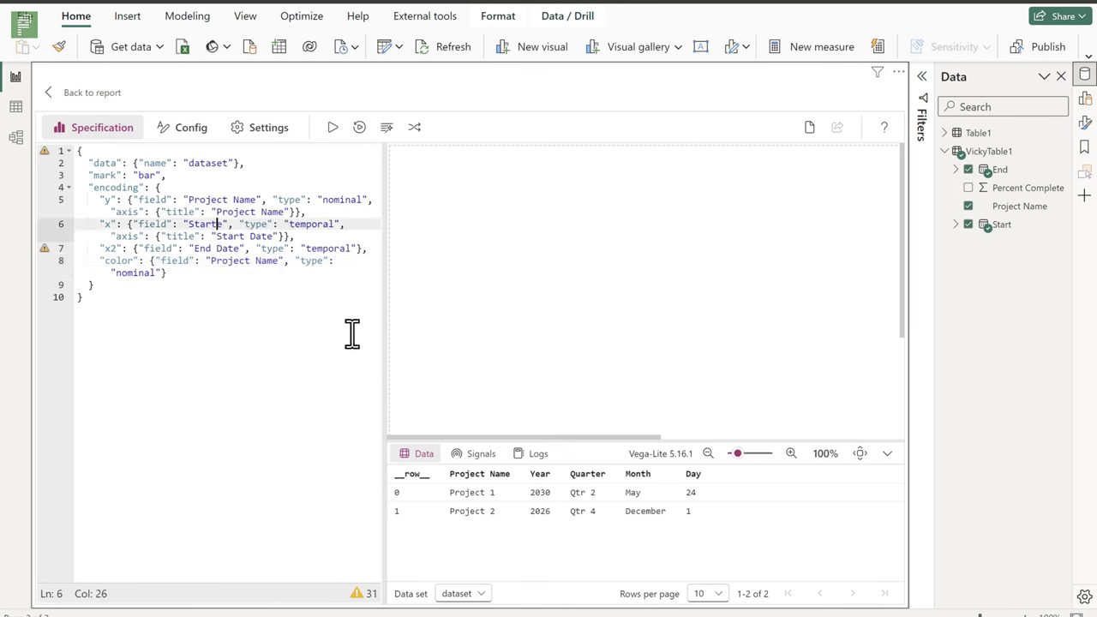
{"action": "left_click", "coordinate": [244, 238]}
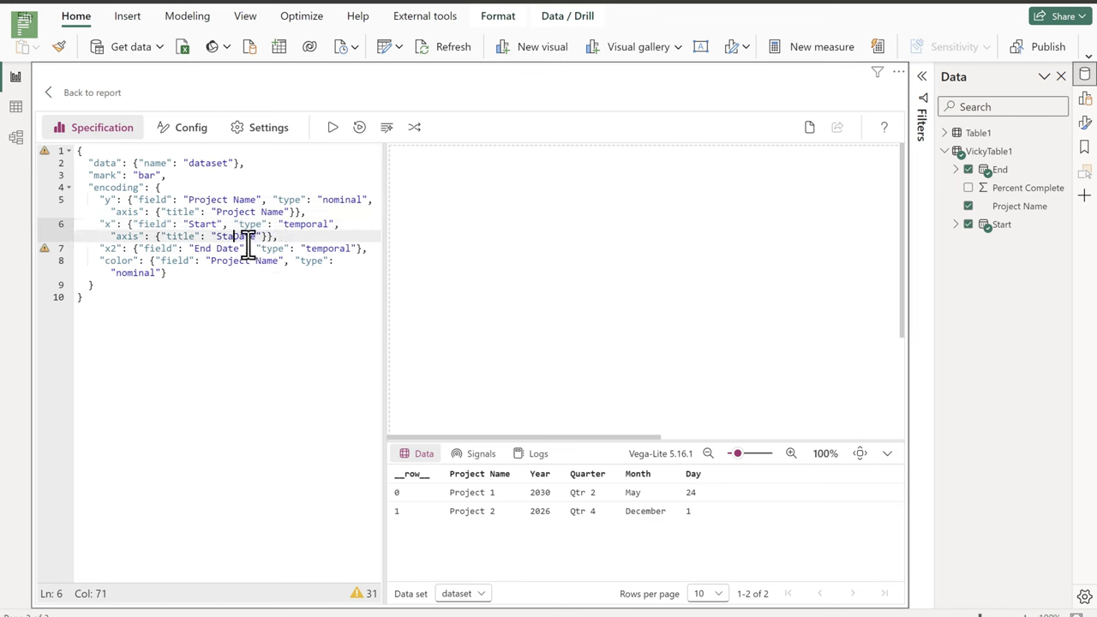
{"action": "type", "text": "rt"}
{"action": "left_click", "coordinate": [212, 248]}
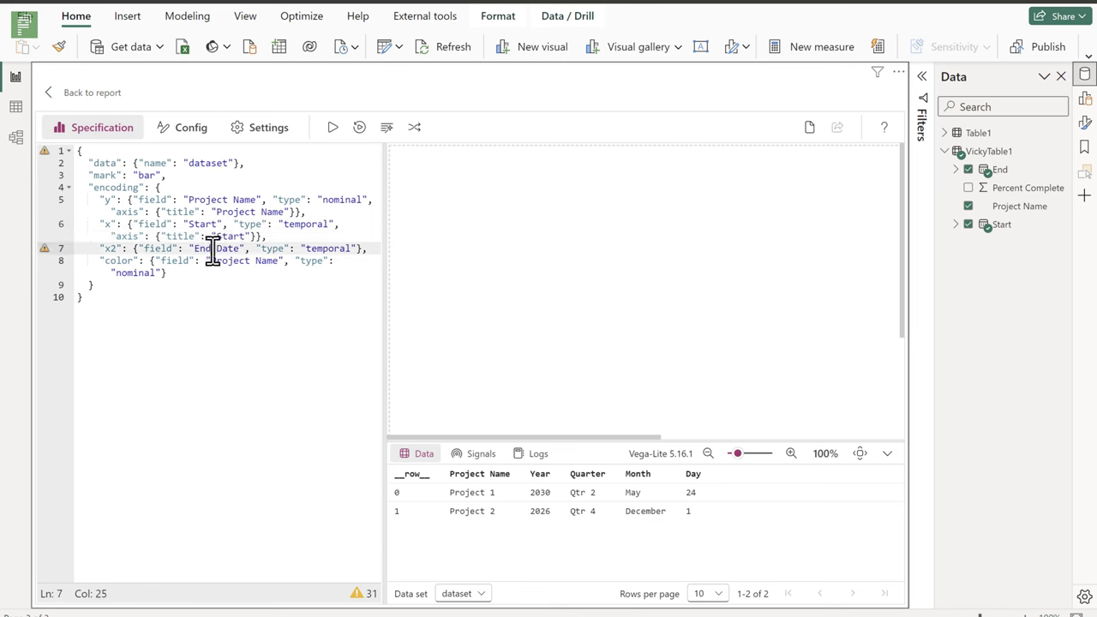
{"action": "key", "text": "Delete"}
{"action": "key", "text": "Delete"}
{"action": "key", "text": "Delete"}
{"action": "key", "text": "Delete"}
{"action": "key", "text": "Delete"}
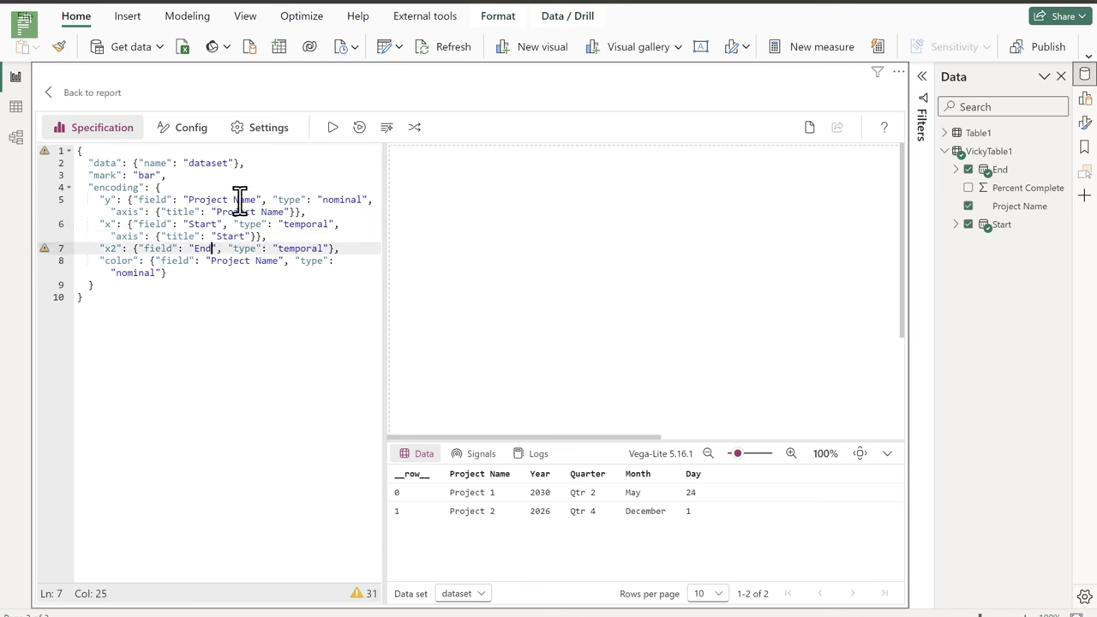
{"action": "left_click", "coordinate": [331, 127]}
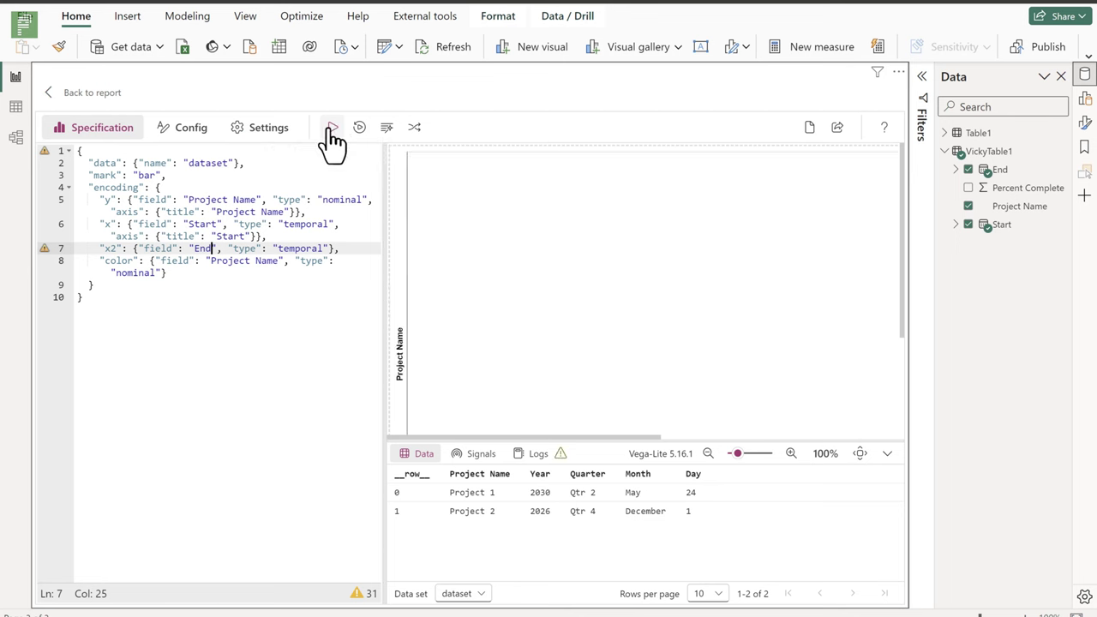
Step: Switch Start and End from Date Hierarchy to plain dates so Project 1 and Project 2 bars appear
{"action": "left_click", "coordinate": [1085, 98]}
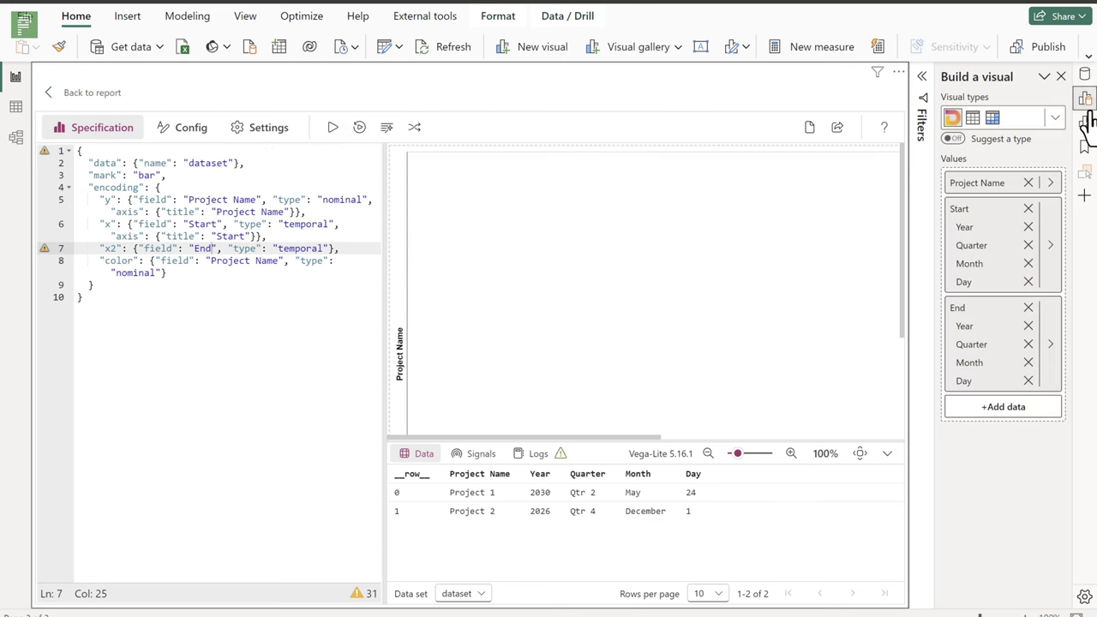
{"action": "left_click", "coordinate": [1052, 255]}
{"action": "left_click", "coordinate": [873, 312]}
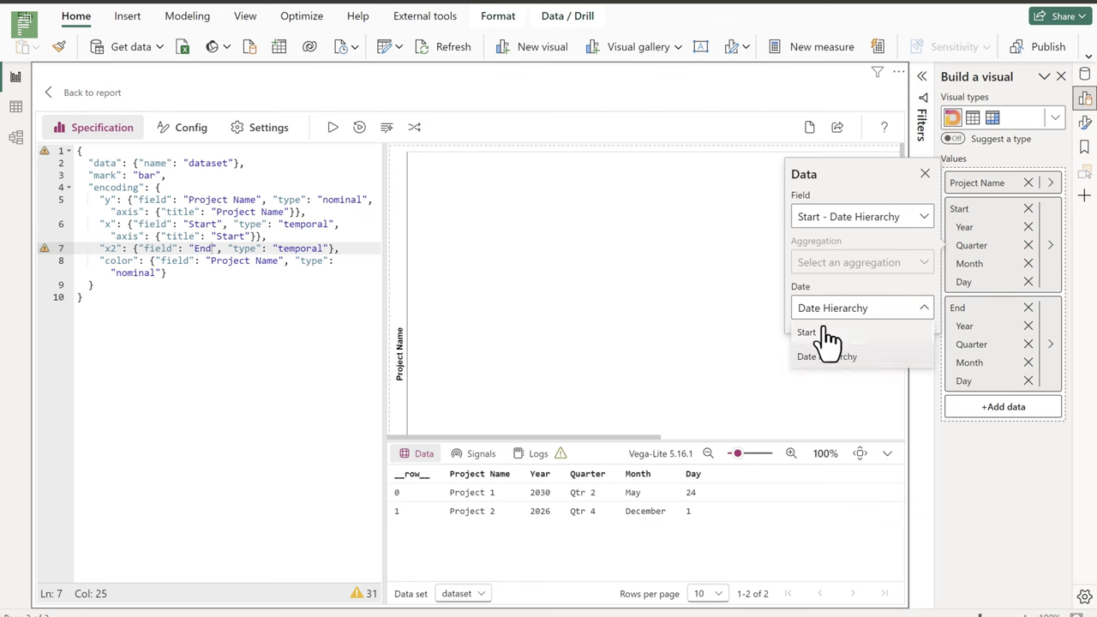
{"action": "left_click", "coordinate": [821, 332]}
{"action": "left_click", "coordinate": [1052, 273]}
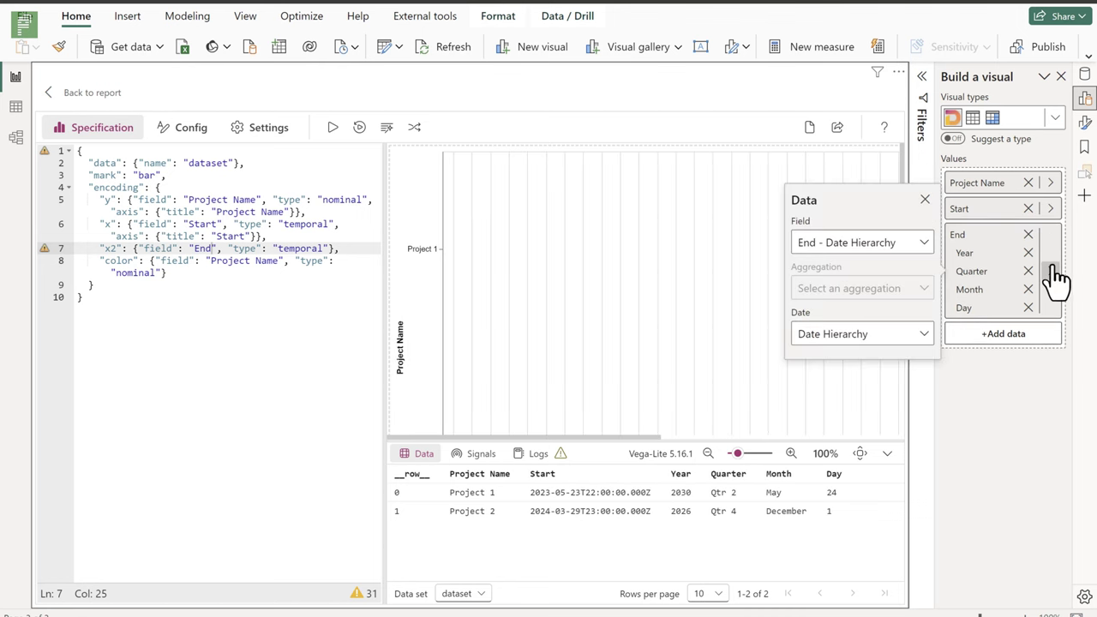
{"action": "left_click", "coordinate": [853, 337]}
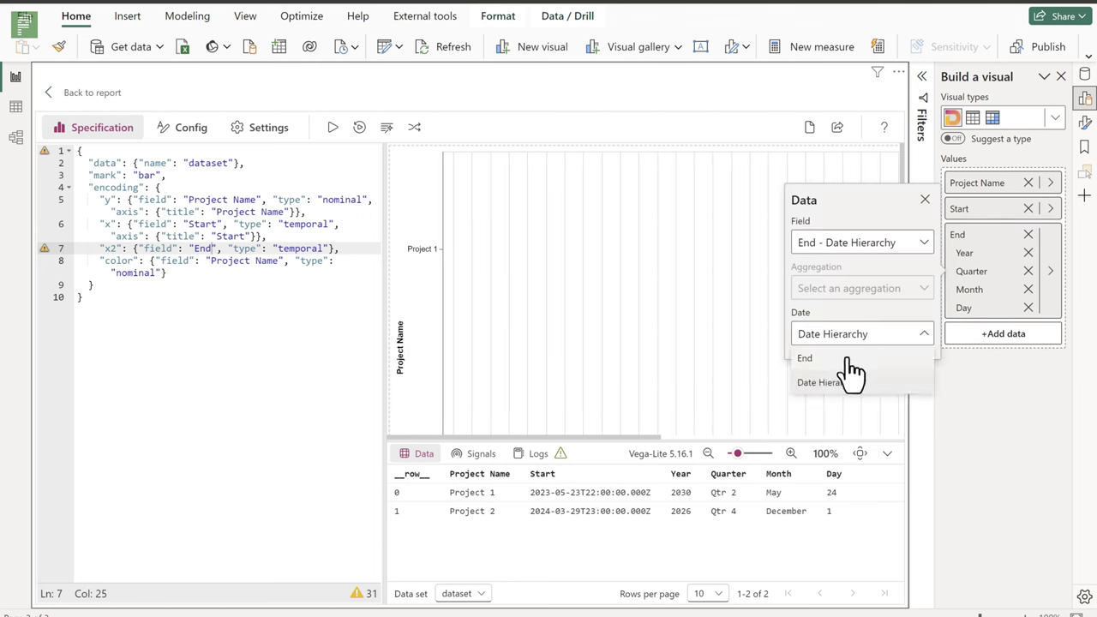
{"action": "left_click", "coordinate": [851, 360]}
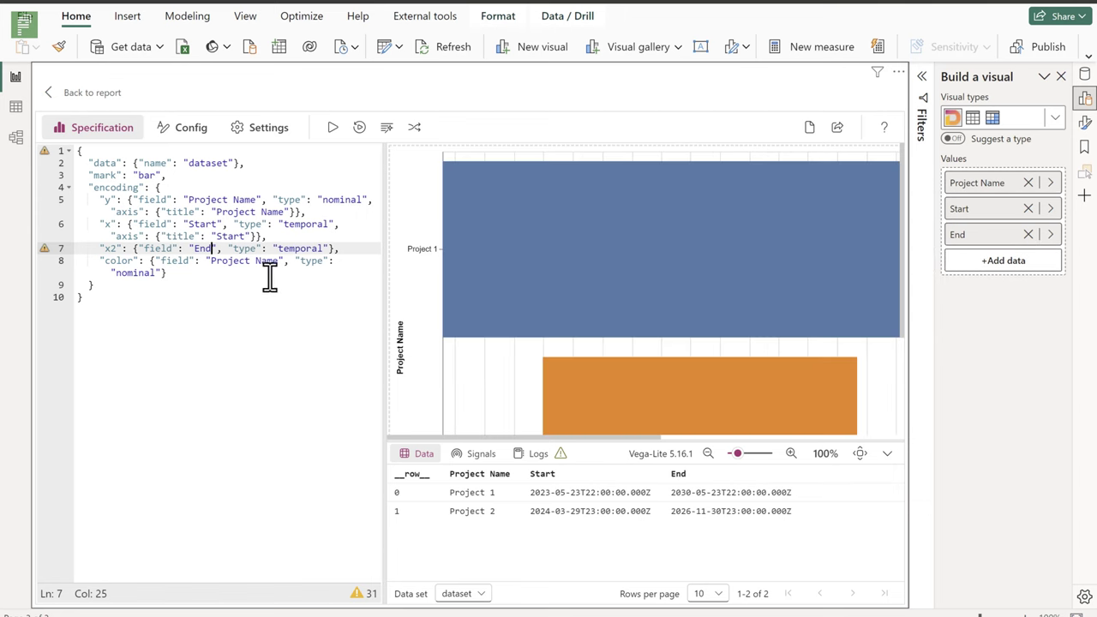
{"action": "scroll", "coordinate": [537, 300], "scroll_direction": "down", "scroll_amount": 3}
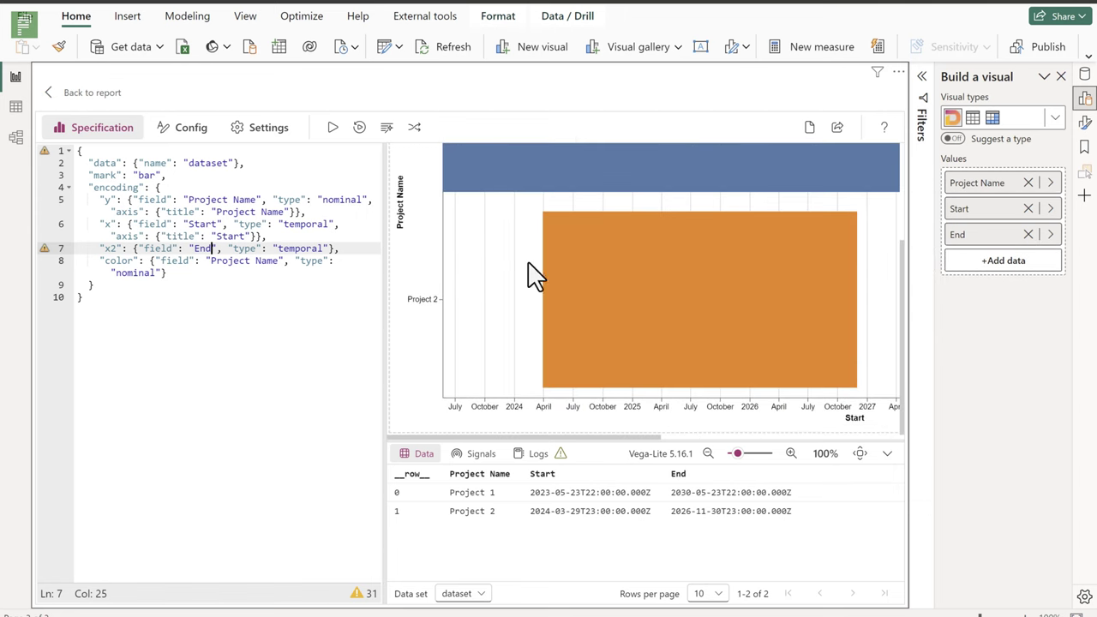
{"action": "scroll", "coordinate": [543, 265], "scroll_direction": "up", "scroll_amount": 3}
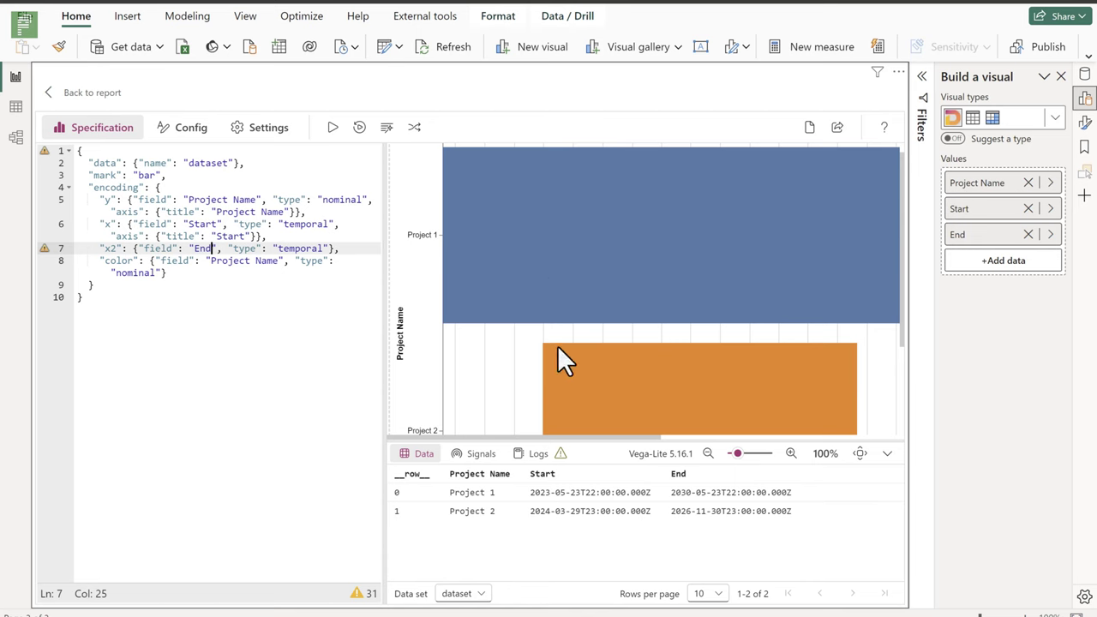
Step: Inspect VickyTable1's rows and Start column in Table view, then return to ChatGPT
{"action": "left_click", "coordinate": [17, 110]}
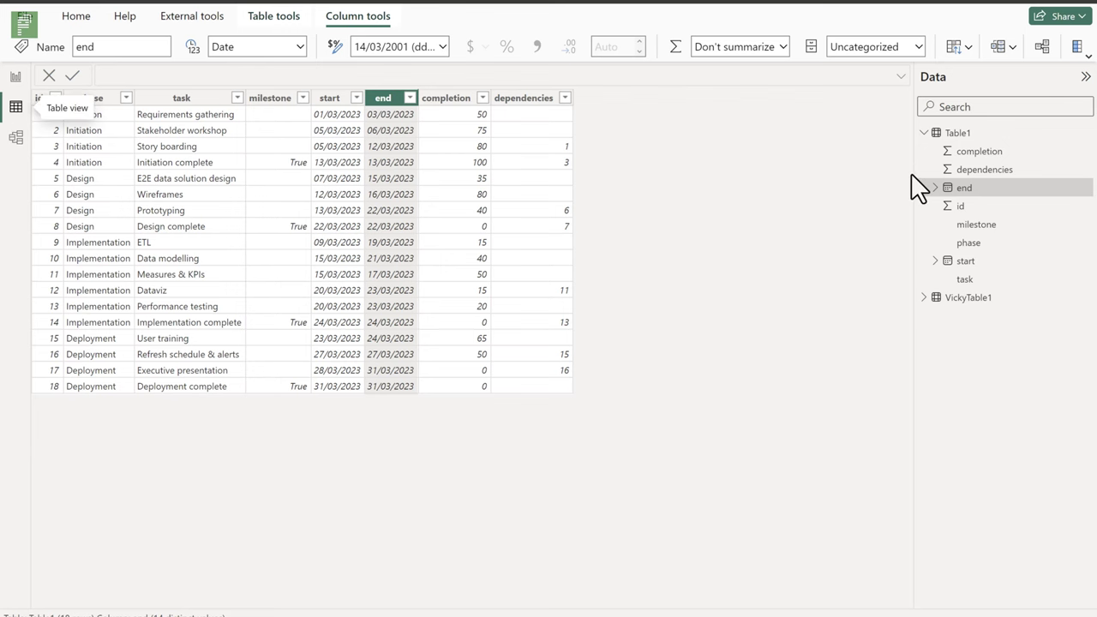
{"action": "left_click", "coordinate": [936, 300]}
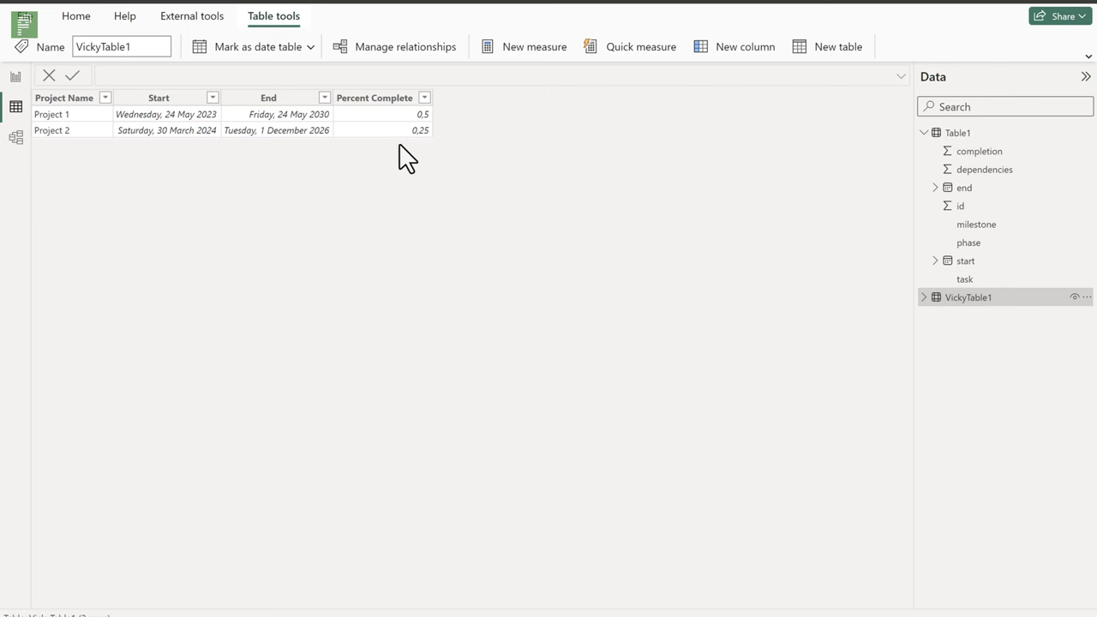
{"action": "left_click", "coordinate": [129, 129]}
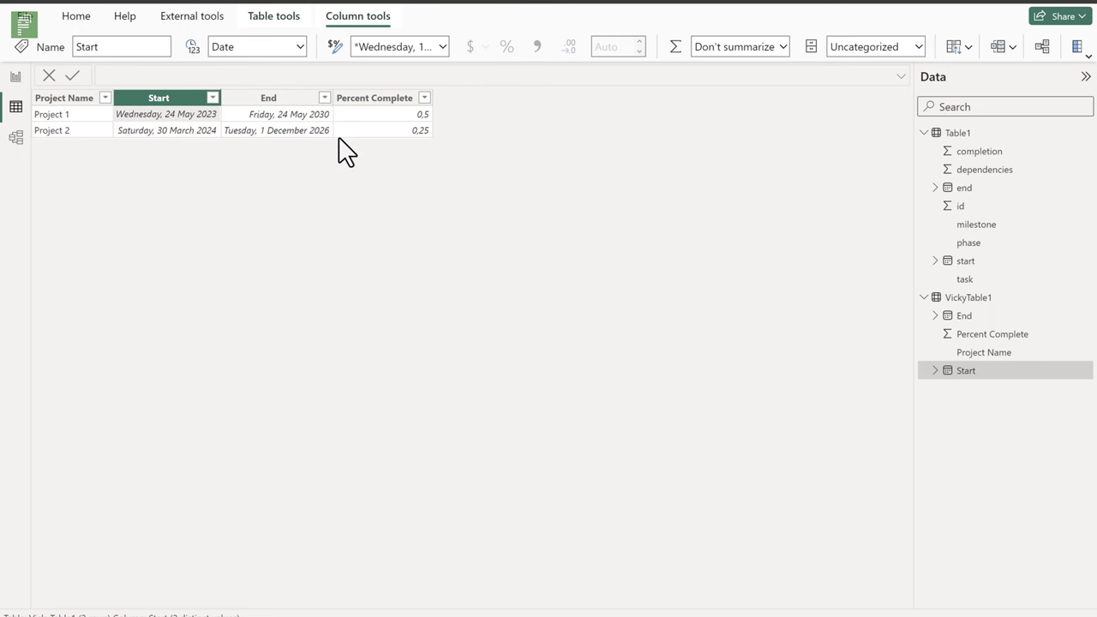
{"action": "key", "text": "alt+Tab"}
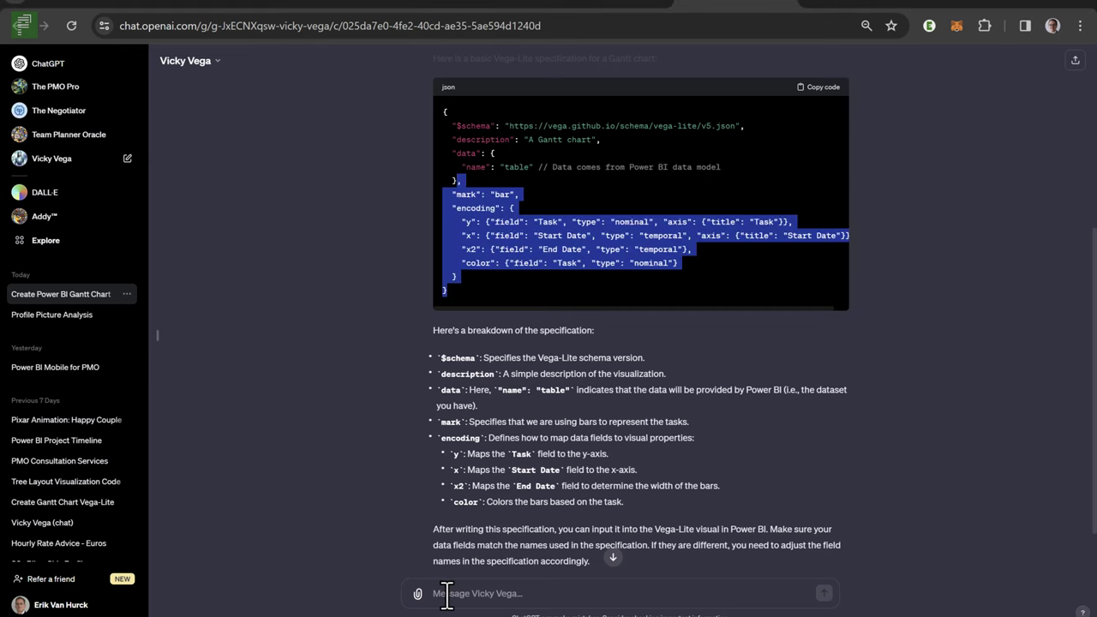
Step: Ask ChatGPT to show the Percent Complete column (format 0,50) inside the project bars, pasting the current spec
{"action": "left_click", "coordinate": [437, 593]}
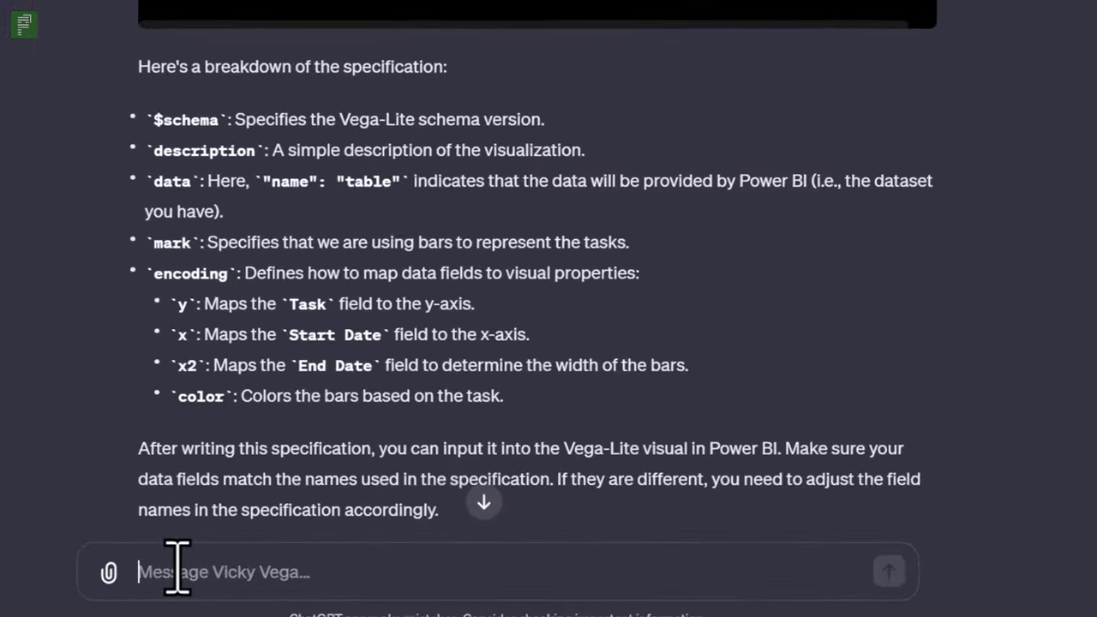
{"action": "type", "text": "I"}
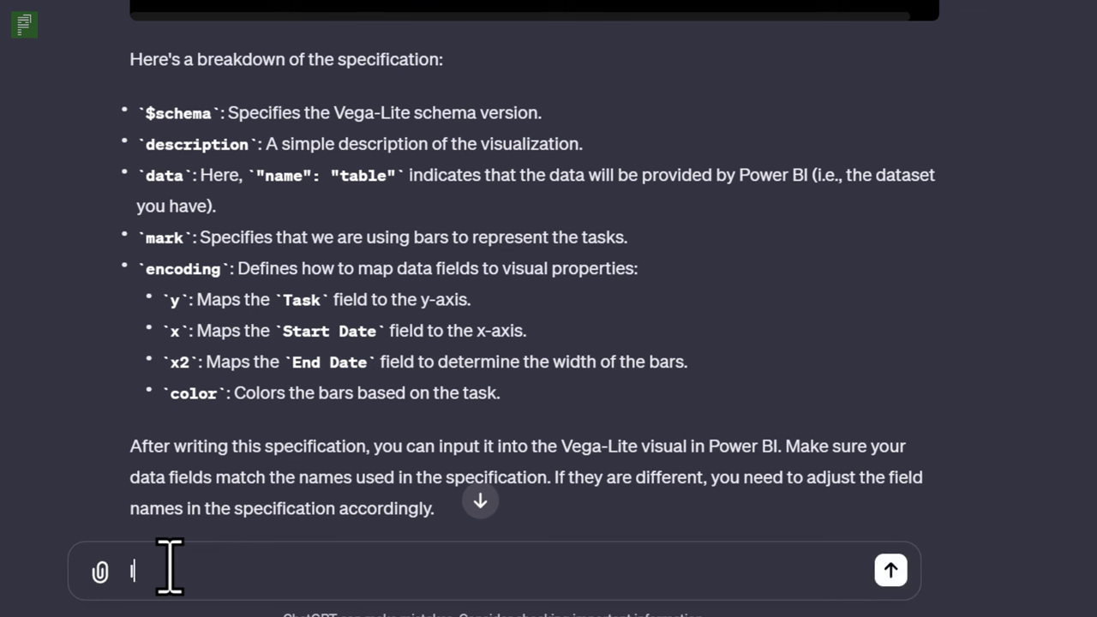
{"action": "type", "text": " also have a Percent Com"}
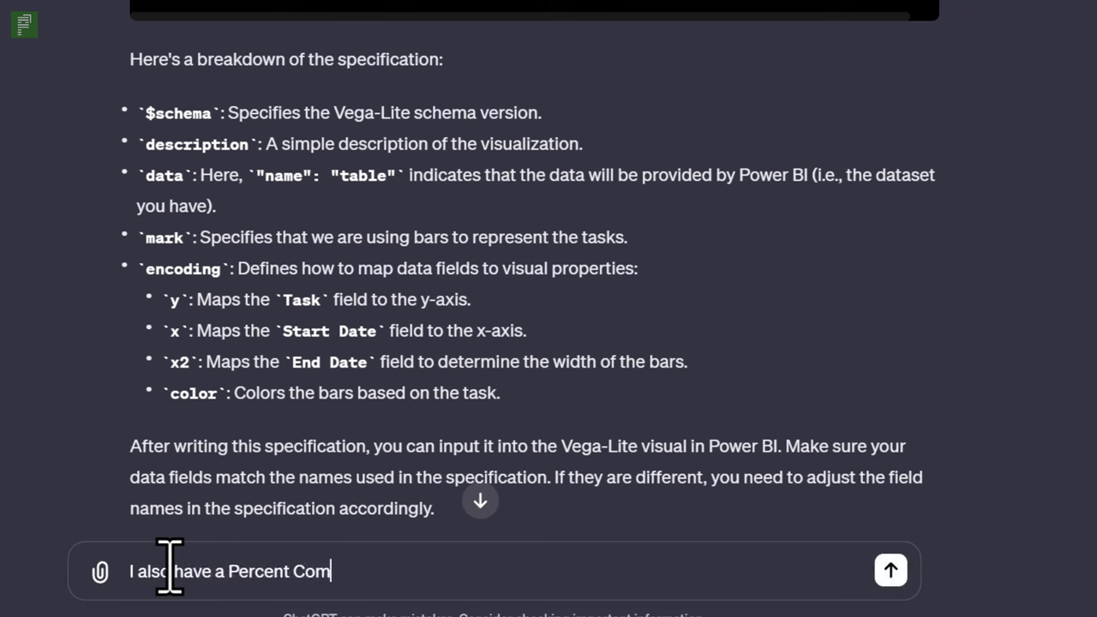
{"action": "type", "text": "column in my data. I'd like to show this inside the bars for the projcets."}
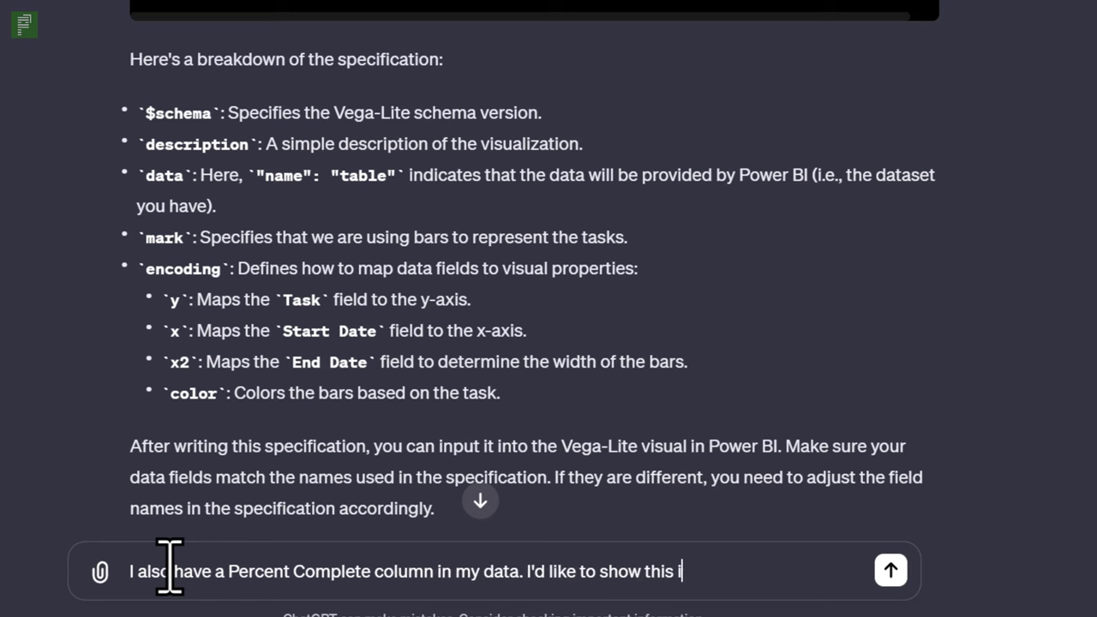
{"action": "key", "text": "shift+Return"}
{"action": "key", "text": "BackSpace"}
{"action": "type", "text": "the percent complete shows informati"}
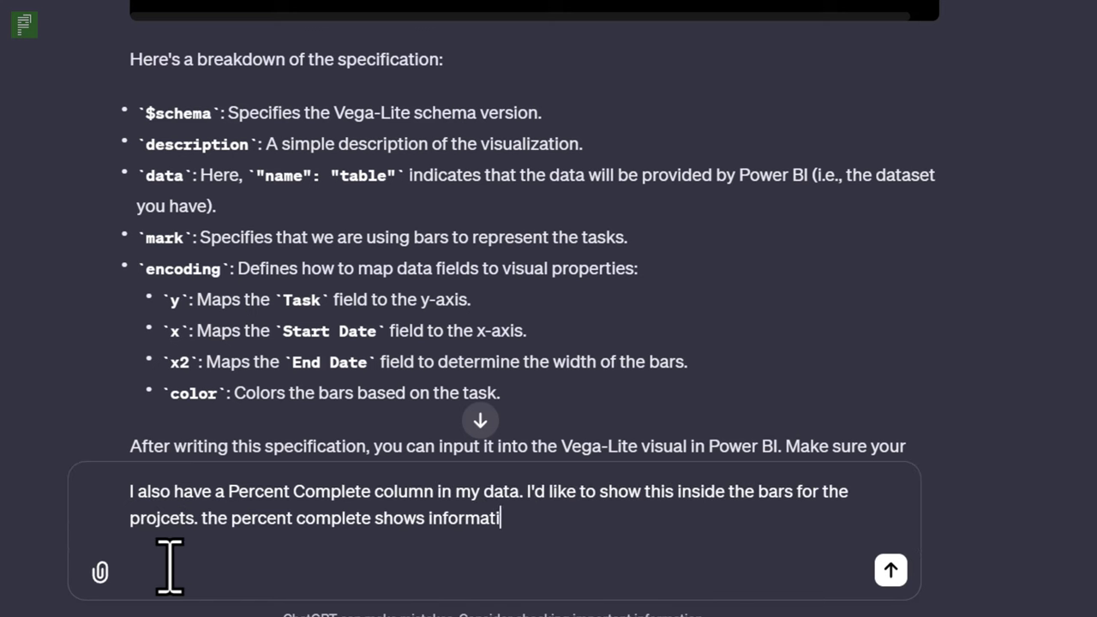
{"action": "type", "text": "on in this conmat 0,"}
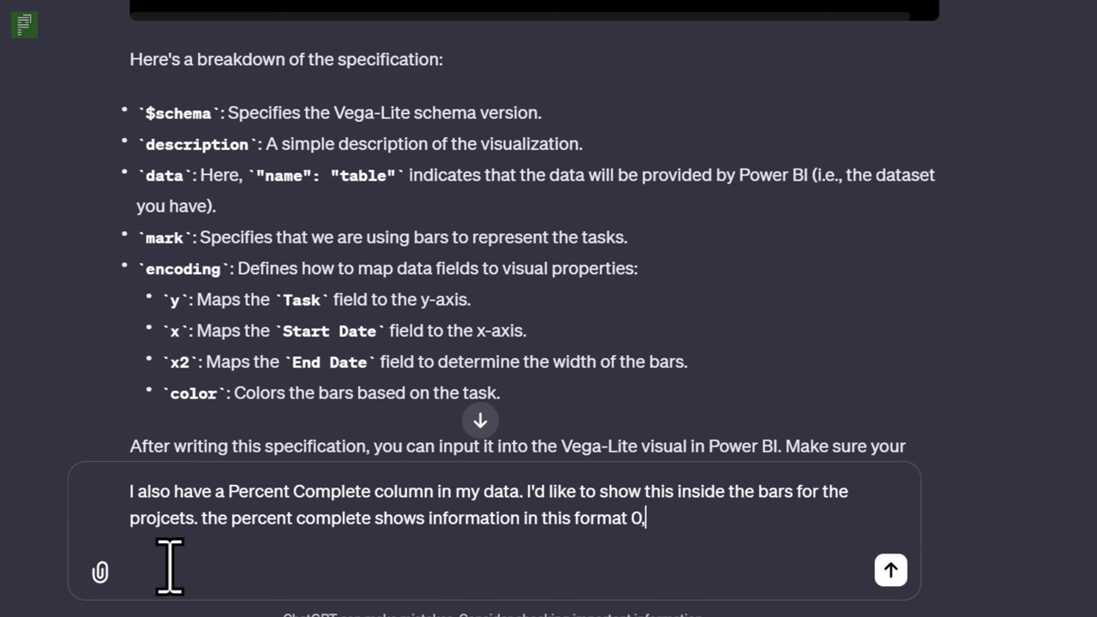
{"action": "type", "text": "50 where the project is 50% done."}
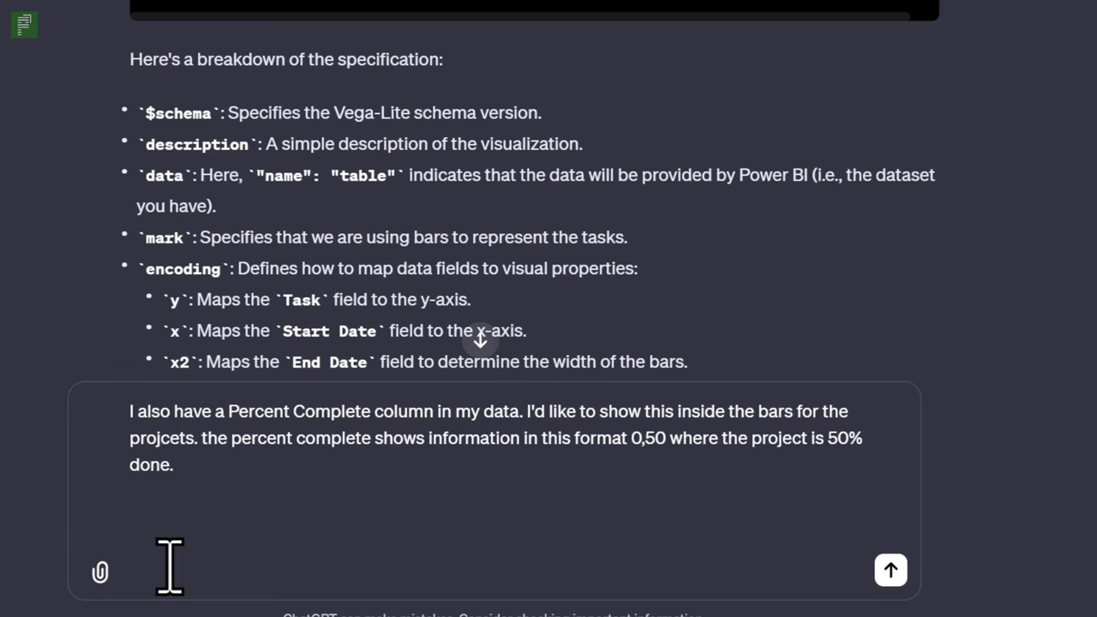
{"action": "key", "text": "shift+Return"}
{"action": "key", "text": "shift+Return"}
{"action": "type", "text": "The current code I have is this:"}
{"action": "key", "text": "alt+Tab"}
{"action": "key", "text": "alt+Tab"}
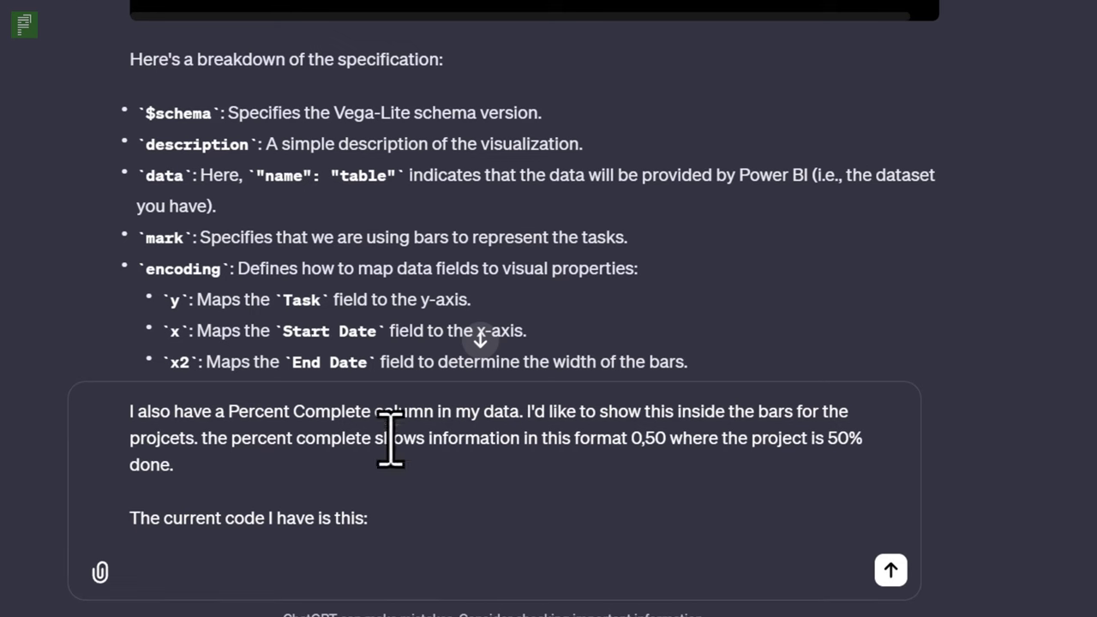
{"action": "key", "text": "ctrl+v"}
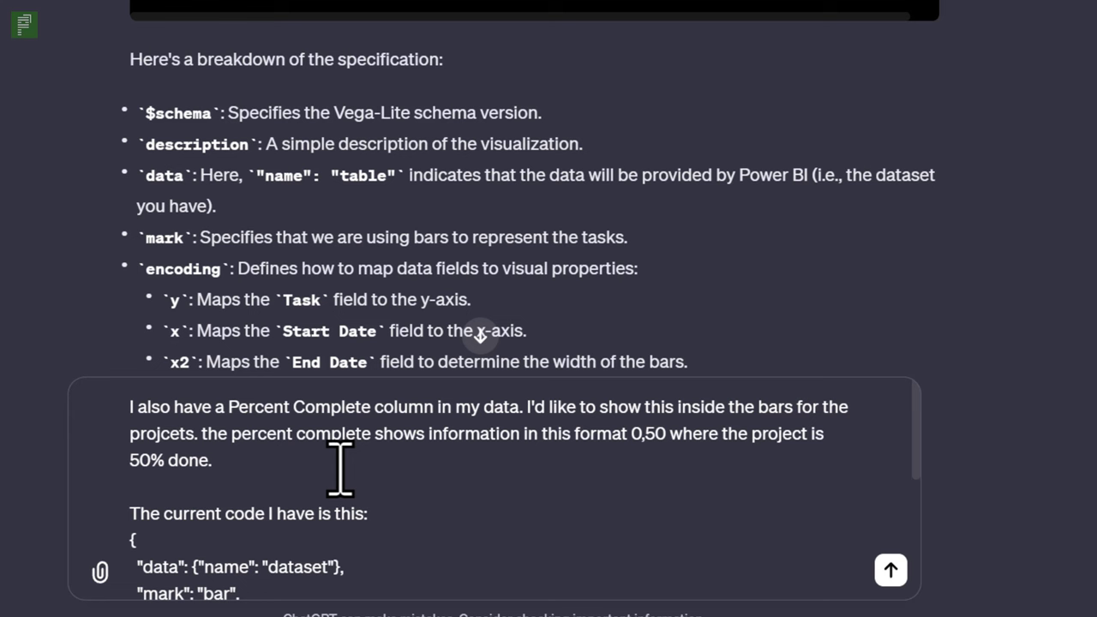
Step: Fix the 'projects' typo, add 'as a darker color' to the request, and send it
{"action": "left_click", "coordinate": [169, 434]}
{"action": "key", "text": "BackSpace"}
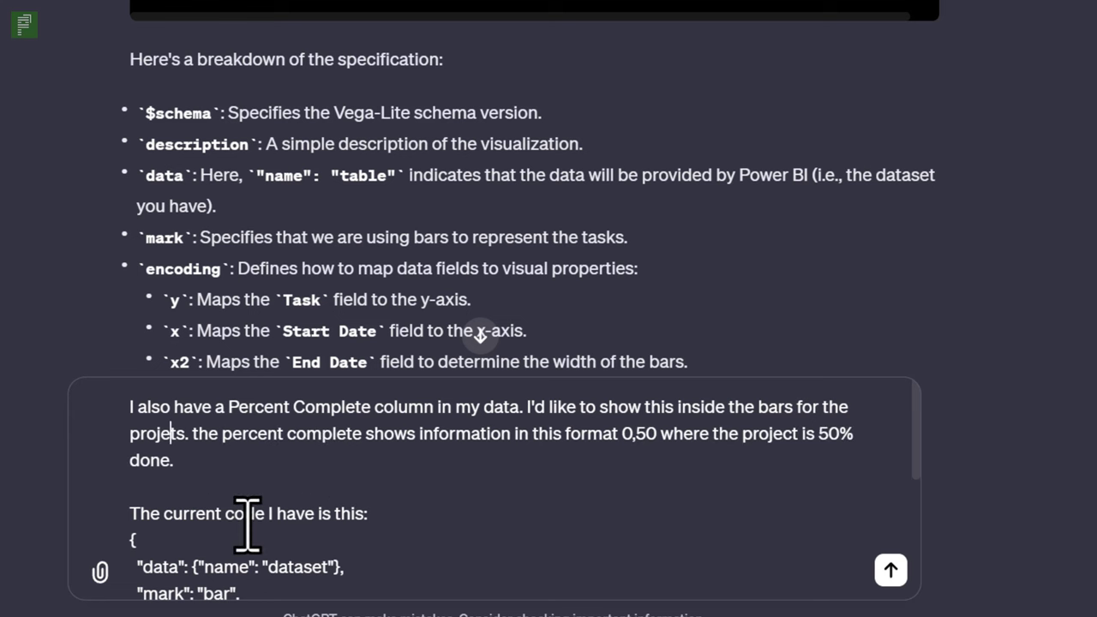
{"action": "type", "text": "cts"}
{"action": "type", "text": " as a dat"}
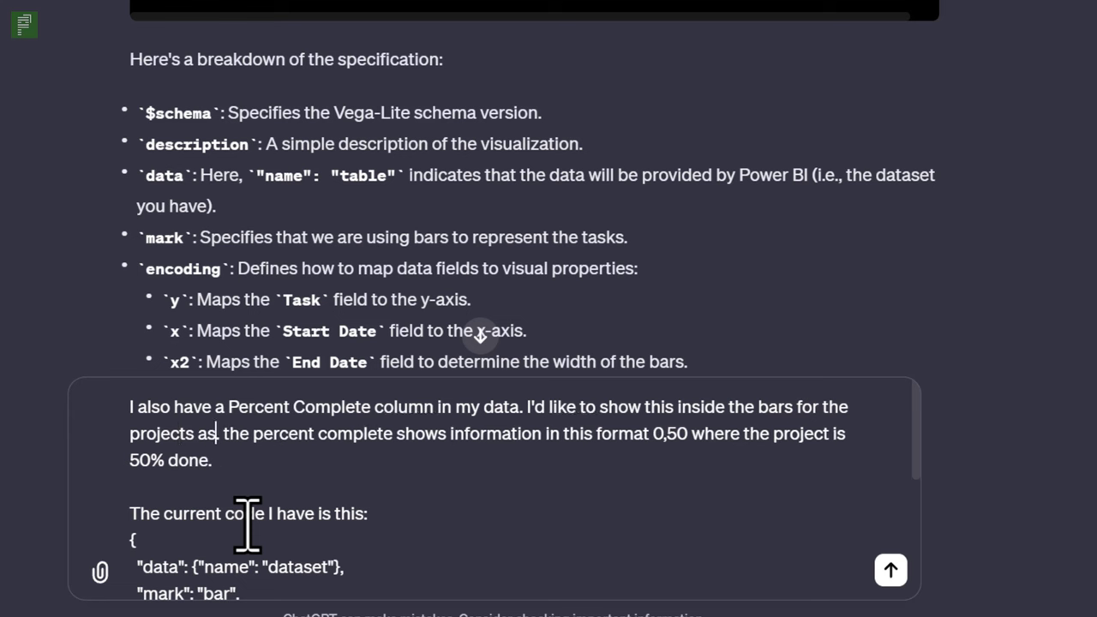
{"action": "type", "text": "rker collor"}
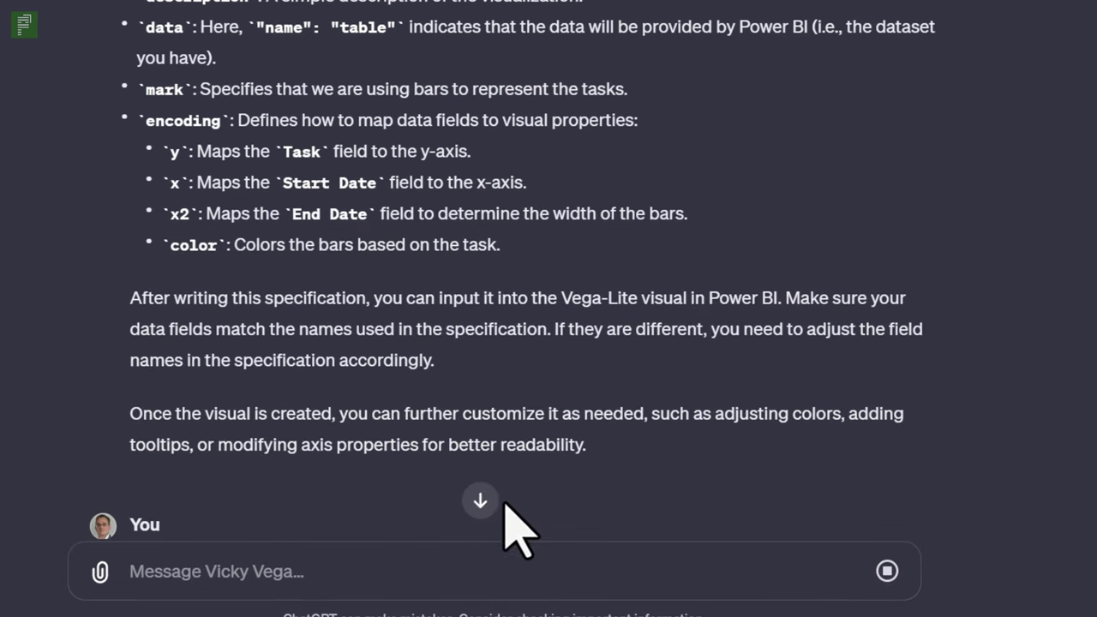
{"action": "left_click", "coordinate": [481, 502]}
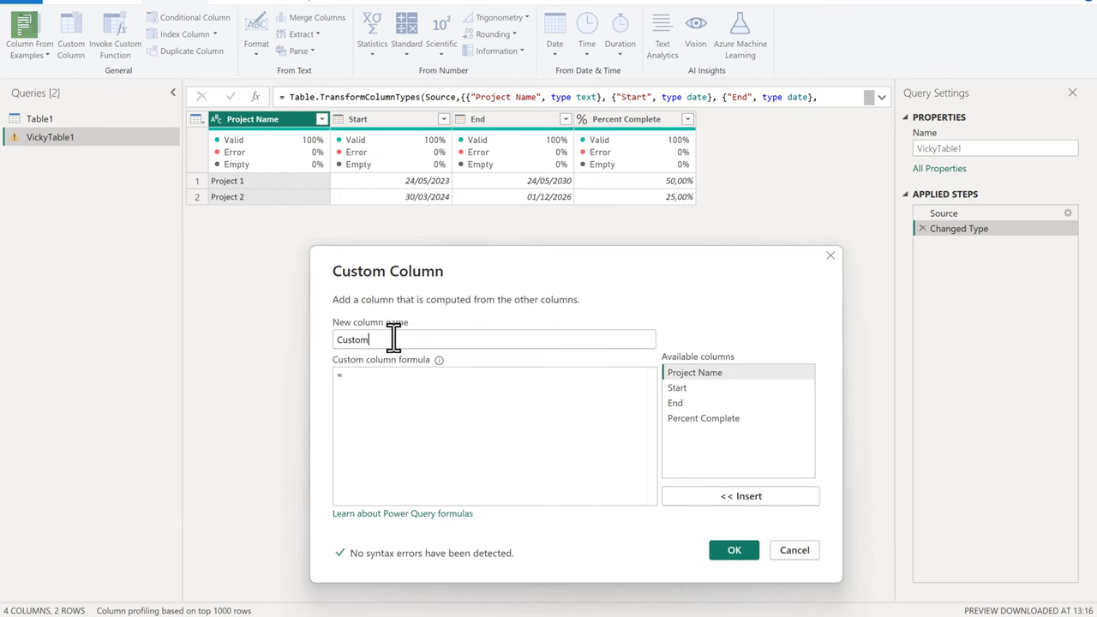
Step: Create a 'Completion Date' custom column with formula = [Start]+(([End]-[Start])*[Percent Complete])
{"action": "double_click", "coordinate": [394, 339]}
{"action": "key", "text": "BackSpace"}
{"action": "type", "text": "Completion Date"}
{"action": "left_click", "coordinate": [380, 376]}
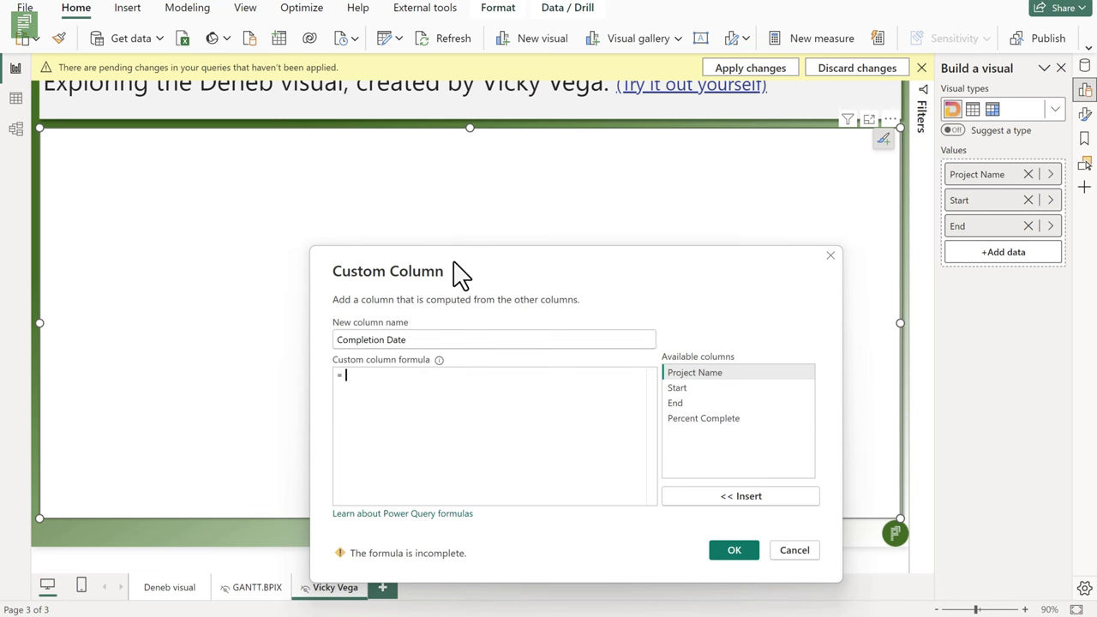
{"action": "left_click_drag", "start_coordinate": [455, 275], "coordinate": [432, 145]}
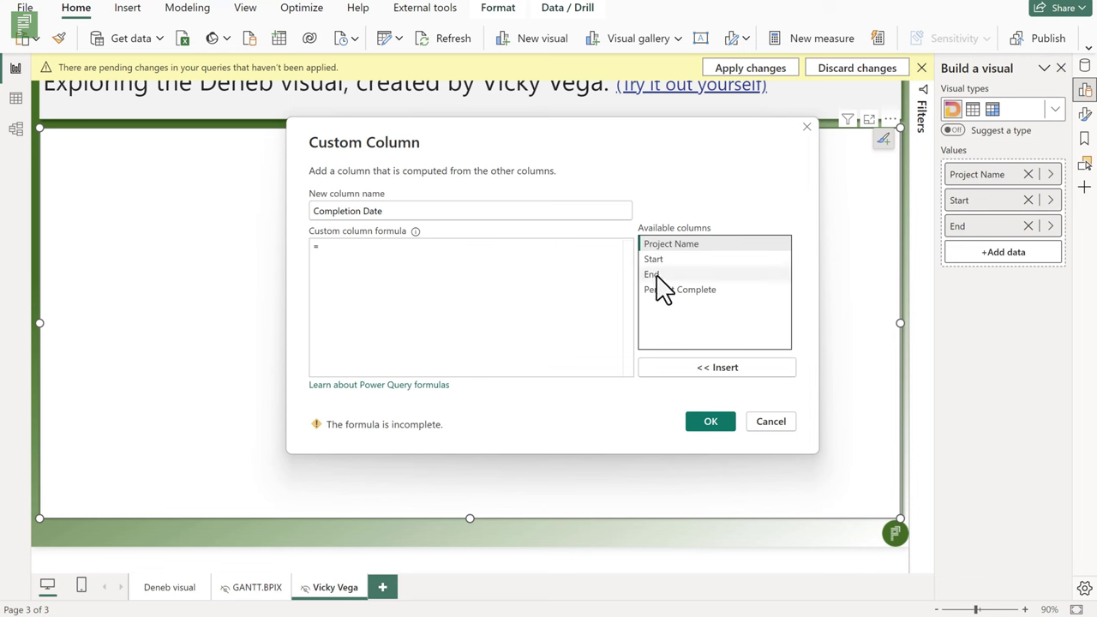
{"action": "type", "text": "[Start]+(([End]-[Start])*[Percent Complete])"}
{"action": "left_click", "coordinate": [683, 260]}
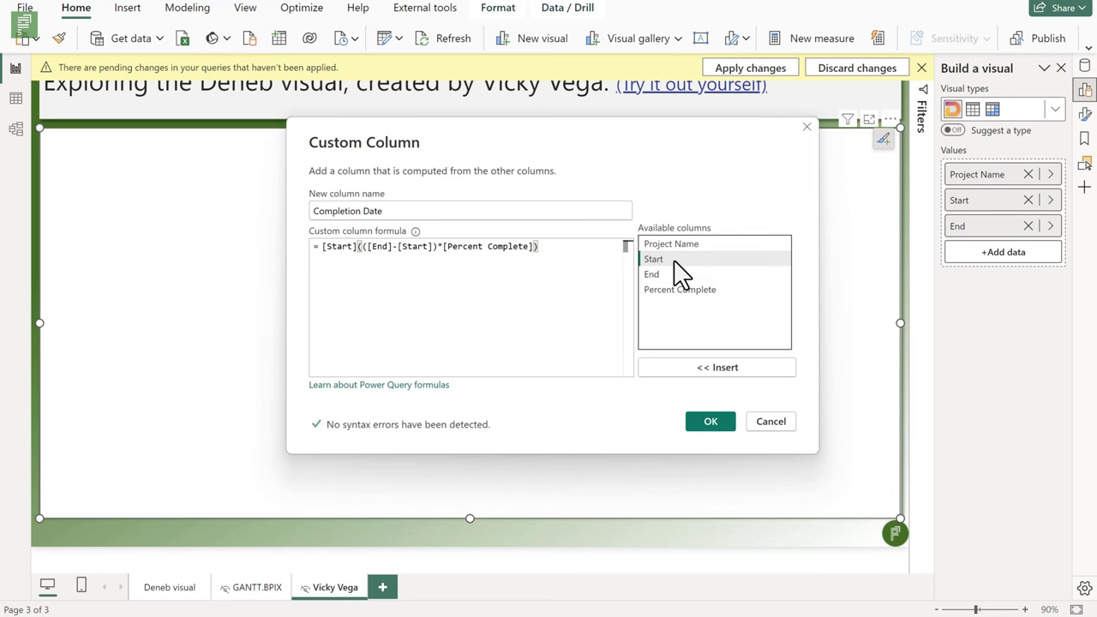
{"action": "type", "text": "+"}
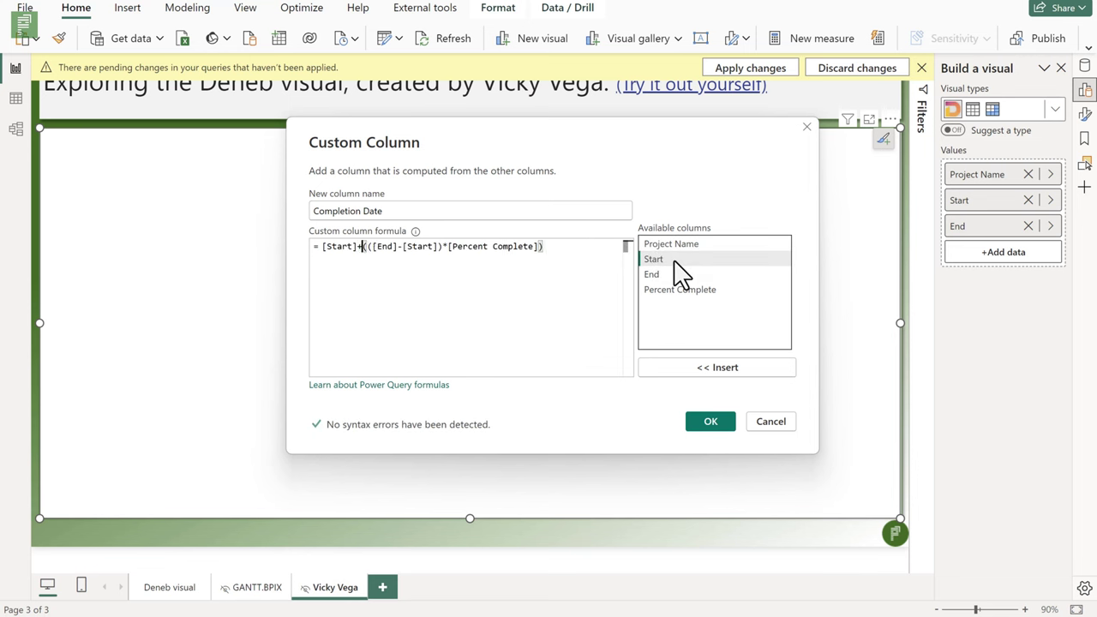
{"action": "left_click", "coordinate": [709, 422]}
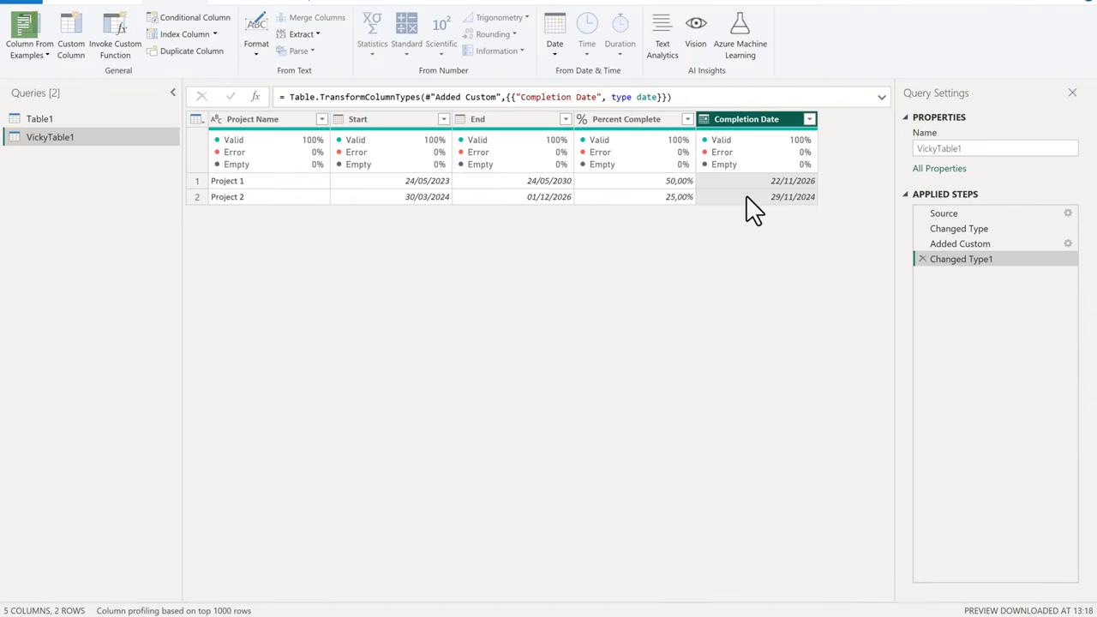
{"action": "mouse_move", "coordinate": [742, 166]}
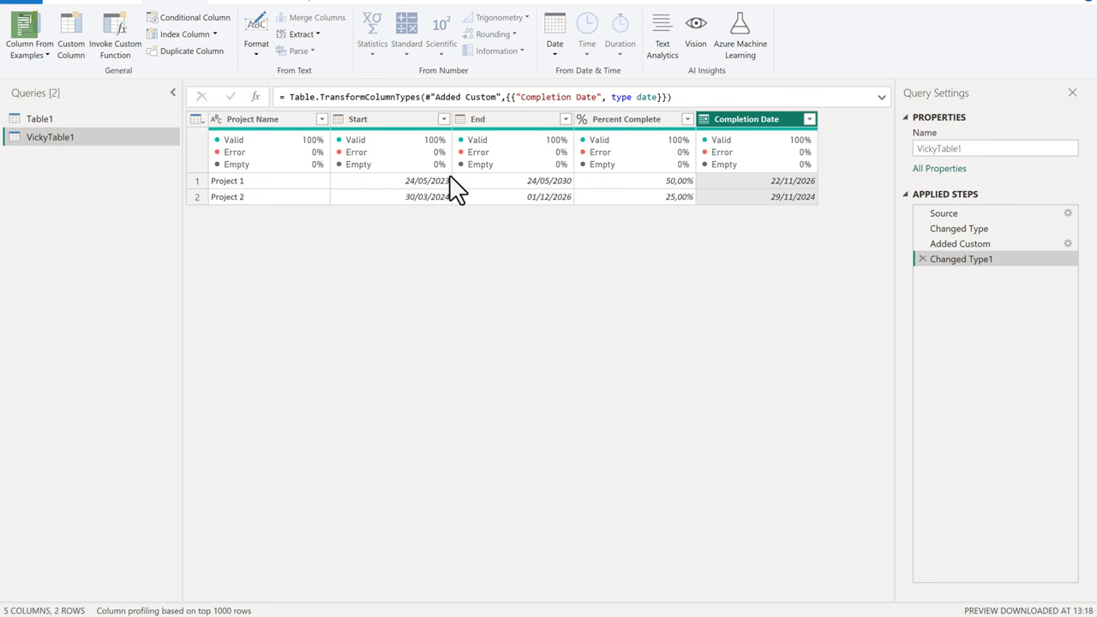
Step: Choose Close & Apply from the Home tab's Close & Apply menu to apply the query changes
{"action": "left_click", "coordinate": [56, 4]}
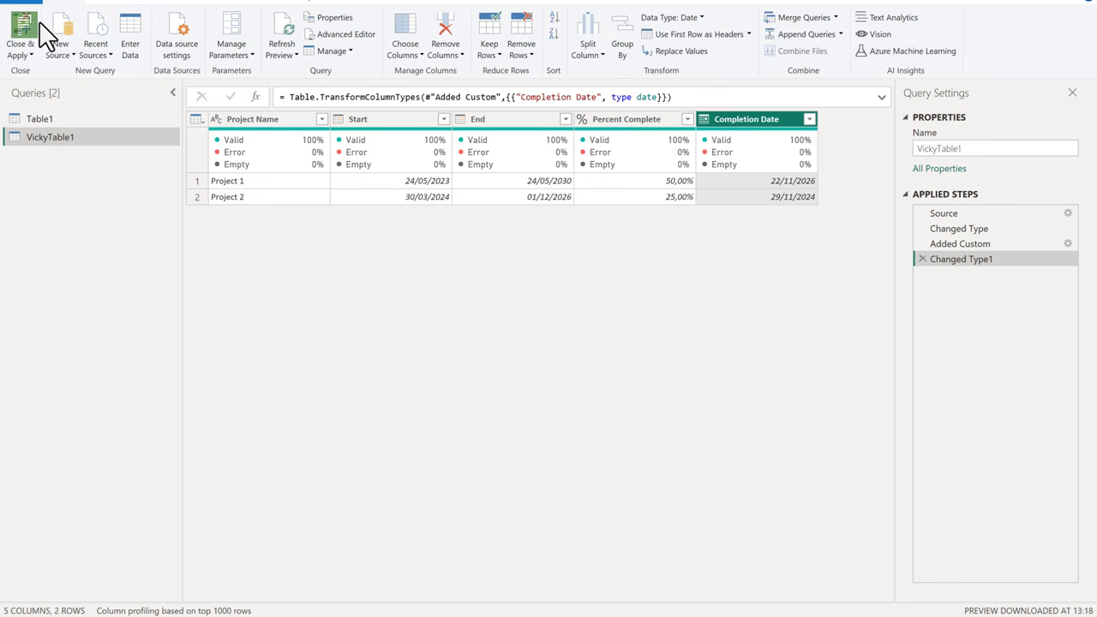
{"action": "left_click", "coordinate": [25, 54]}
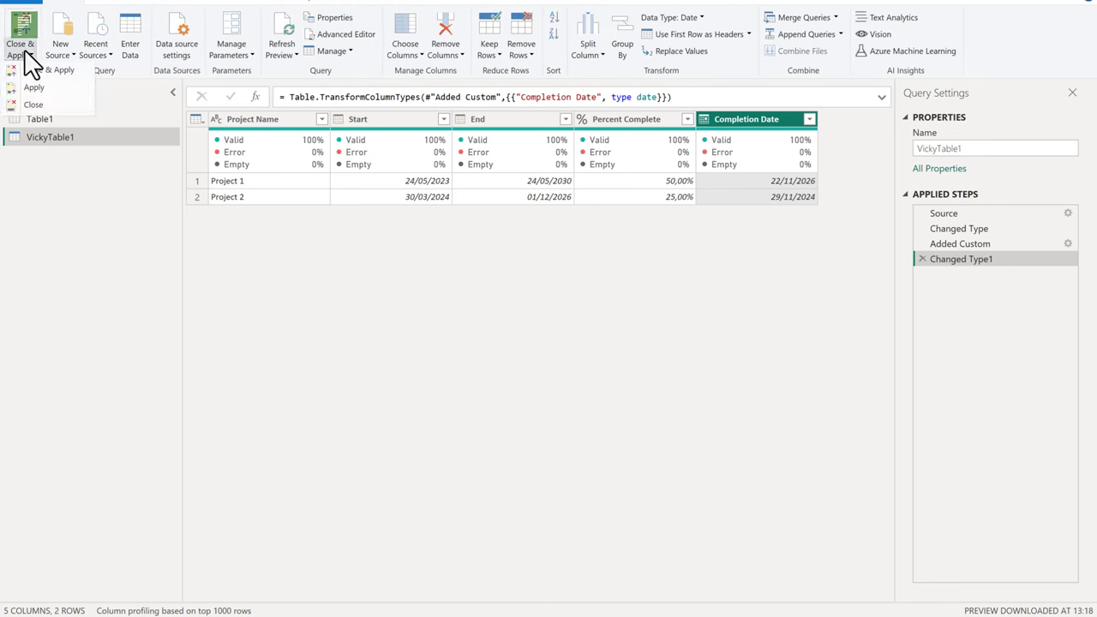
{"action": "left_click", "coordinate": [35, 103]}
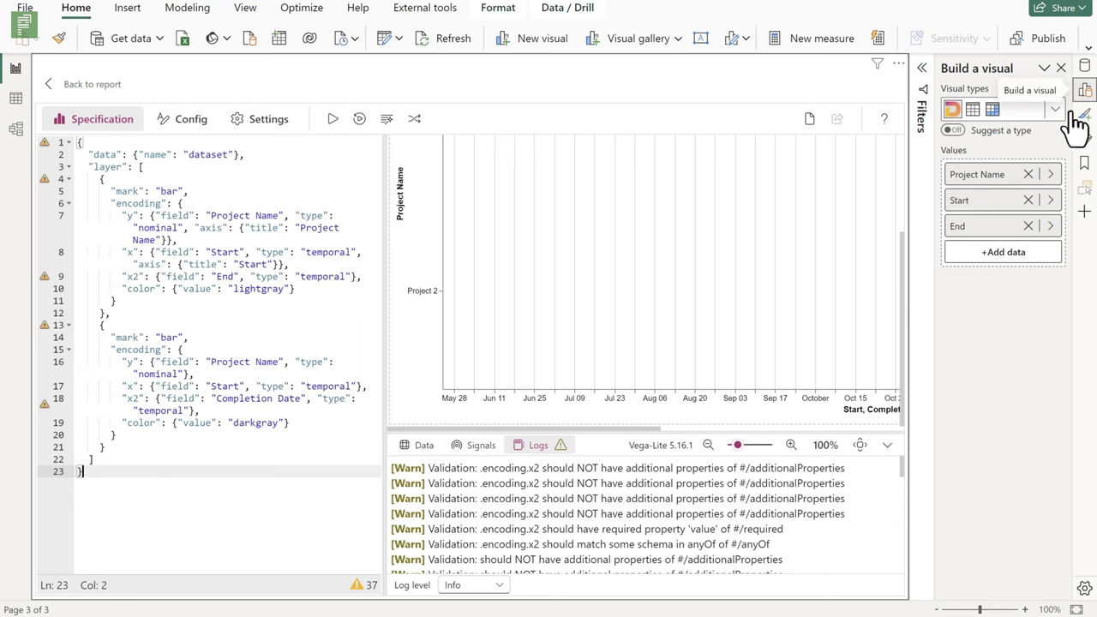
Step: Add VickyTable1's Completion Date to the Deneb visual as a plain date instead of Date Hierarchy
{"action": "left_click", "coordinate": [1011, 263]}
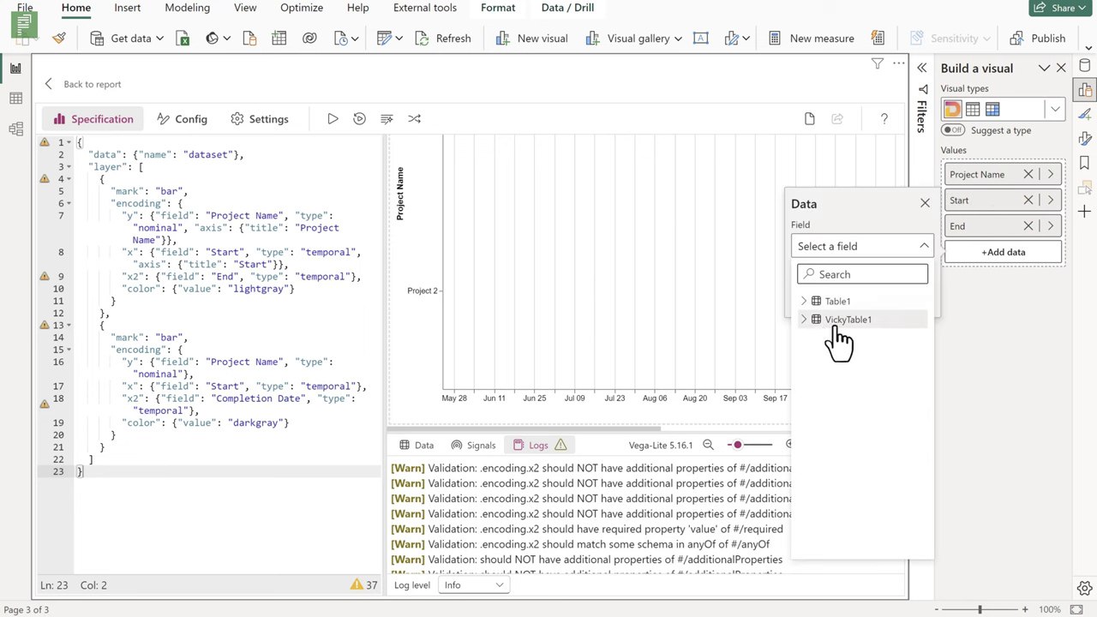
{"action": "left_click", "coordinate": [806, 320]}
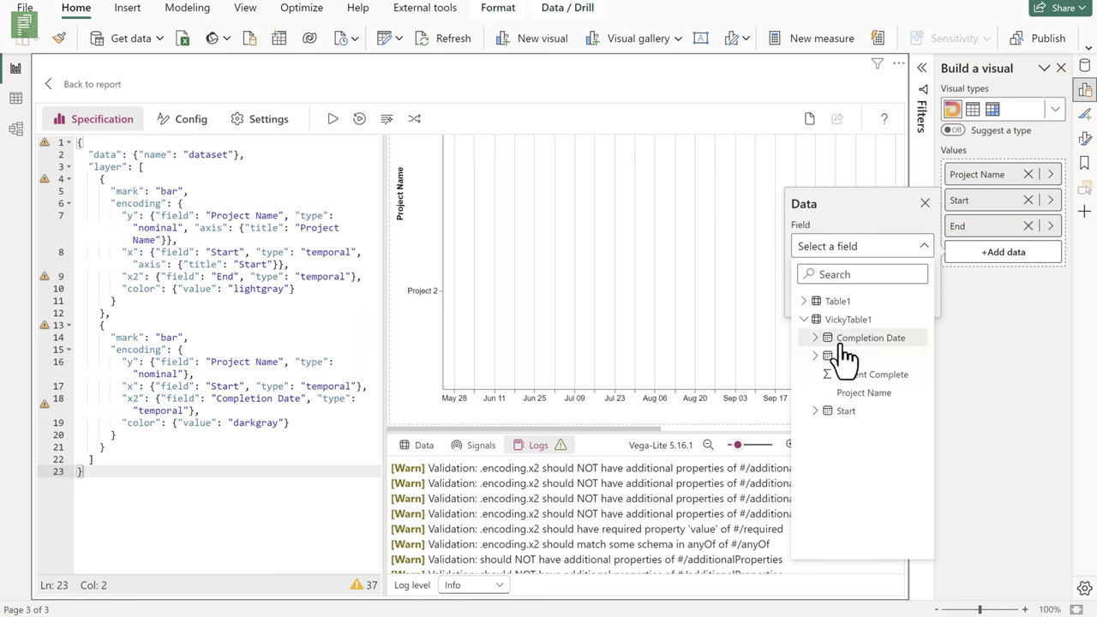
{"action": "left_click", "coordinate": [825, 340]}
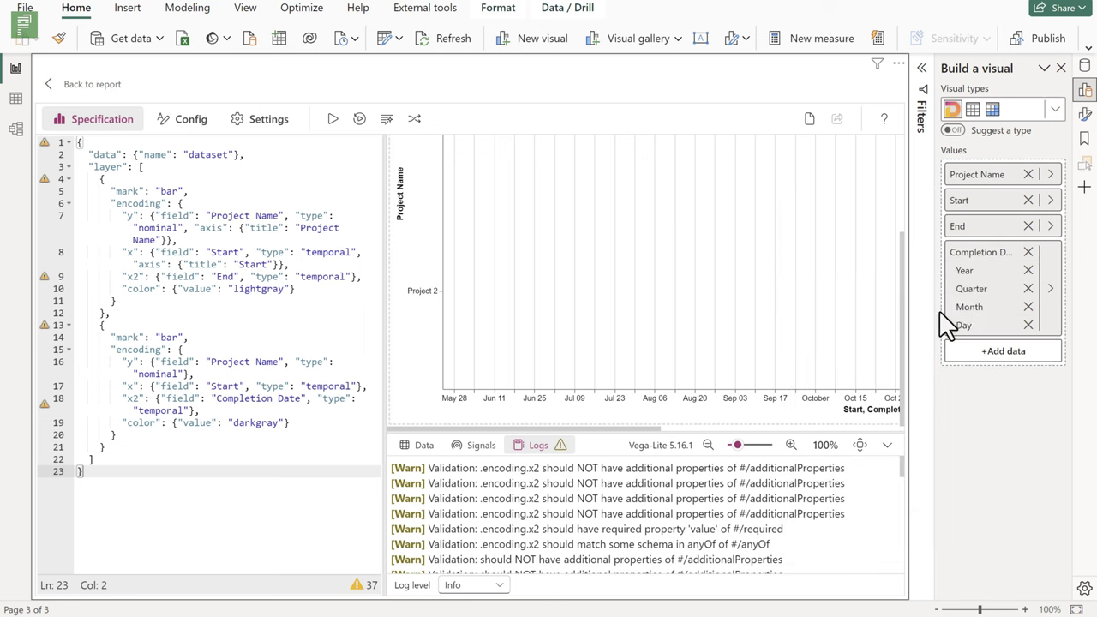
{"action": "left_click", "coordinate": [1050, 288]}
{"action": "left_click", "coordinate": [810, 351]}
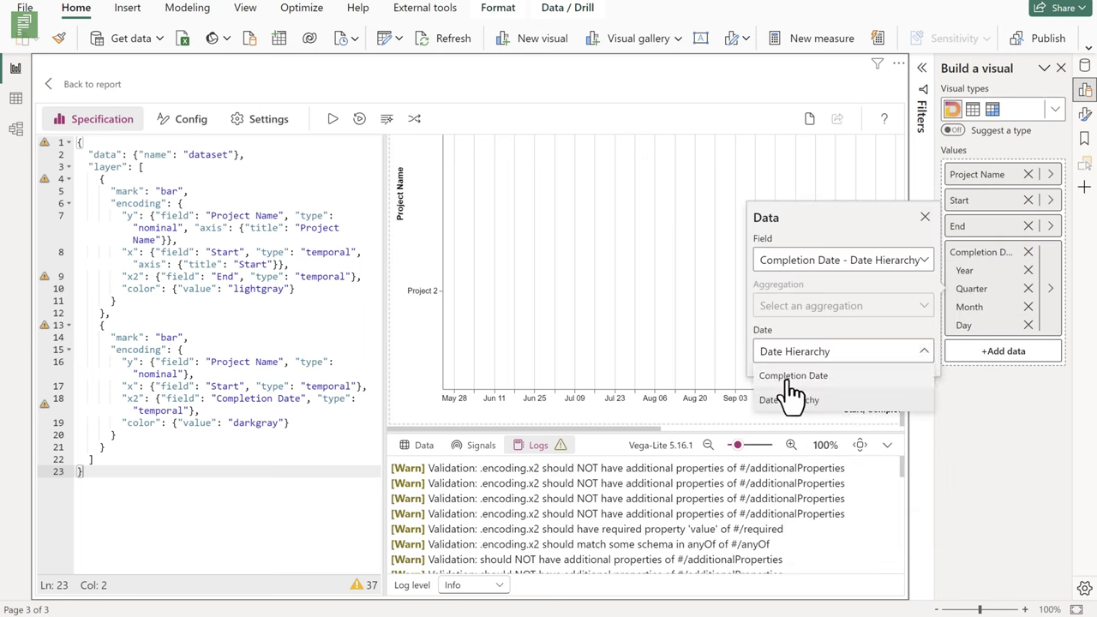
{"action": "left_click", "coordinate": [767, 375]}
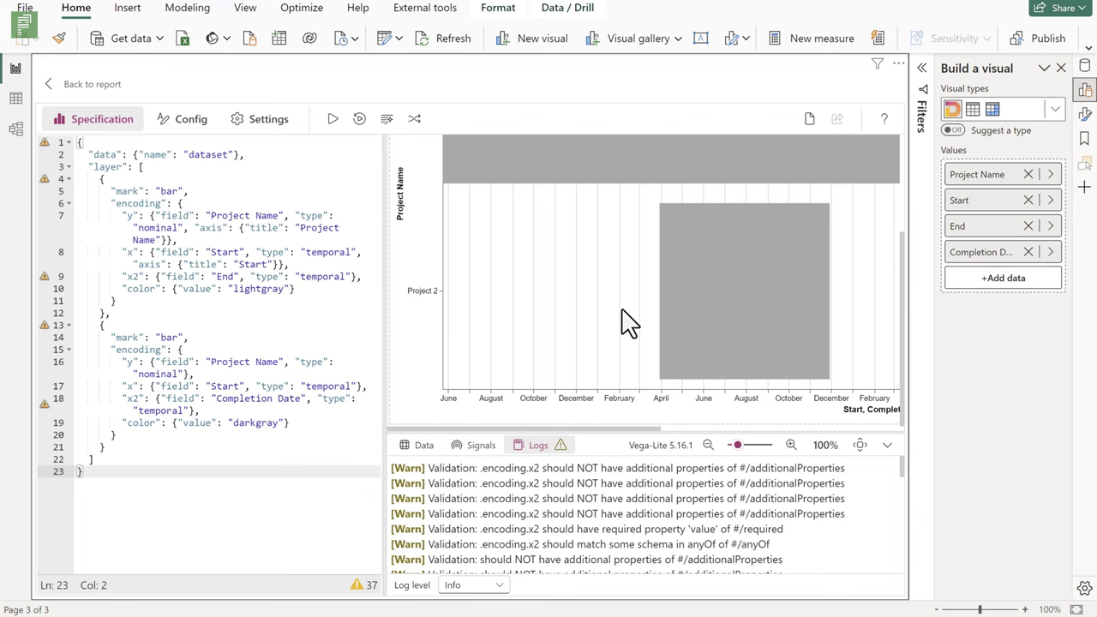
{"action": "left_click_drag", "start_coordinate": [505, 427], "coordinate": [502, 454]}
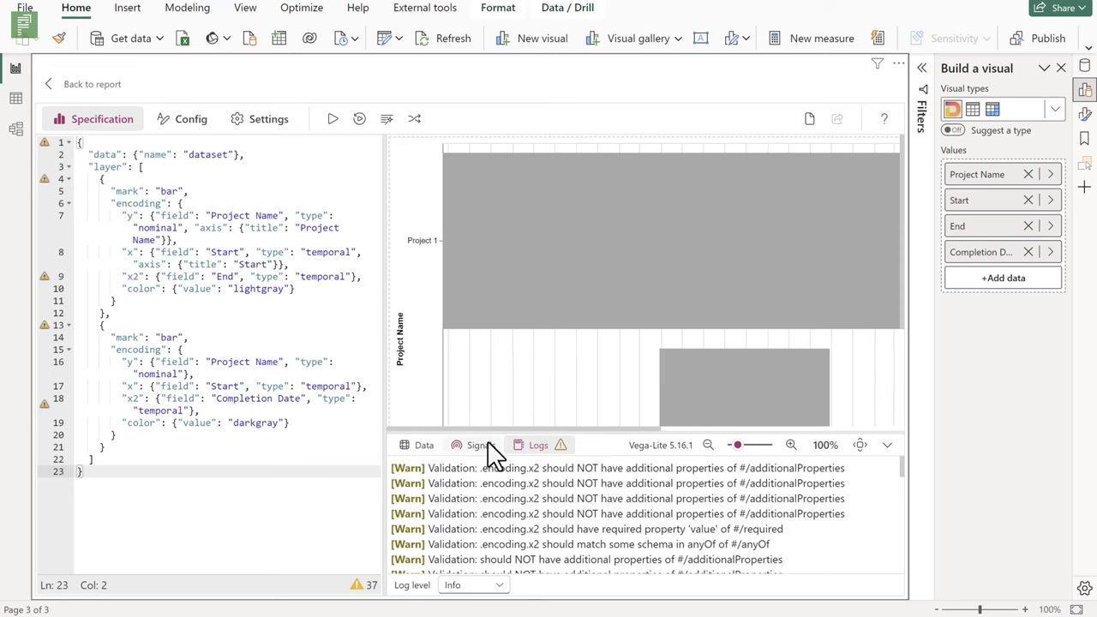
{"action": "key", "text": "alt+Tab"}
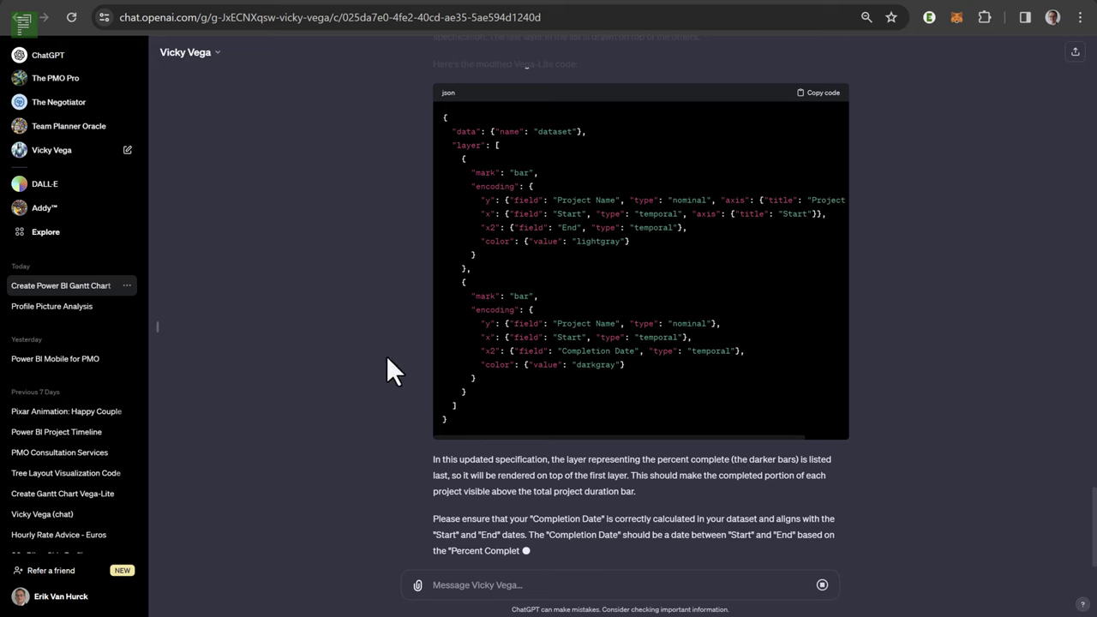
Step: Scroll to the earlier ChatGPT reply and select its layered Vega-Lite spec code
{"action": "scroll", "coordinate": [600, 299], "scroll_direction": "up", "scroll_amount": 15}
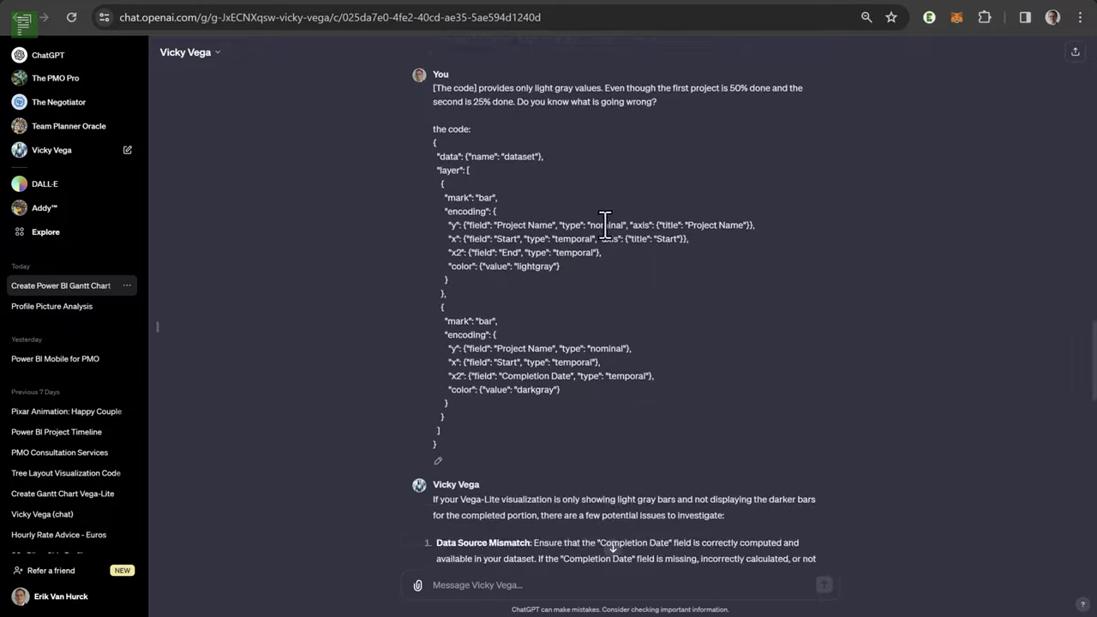
{"action": "scroll", "coordinate": [605, 224], "scroll_direction": "down", "scroll_amount": 15}
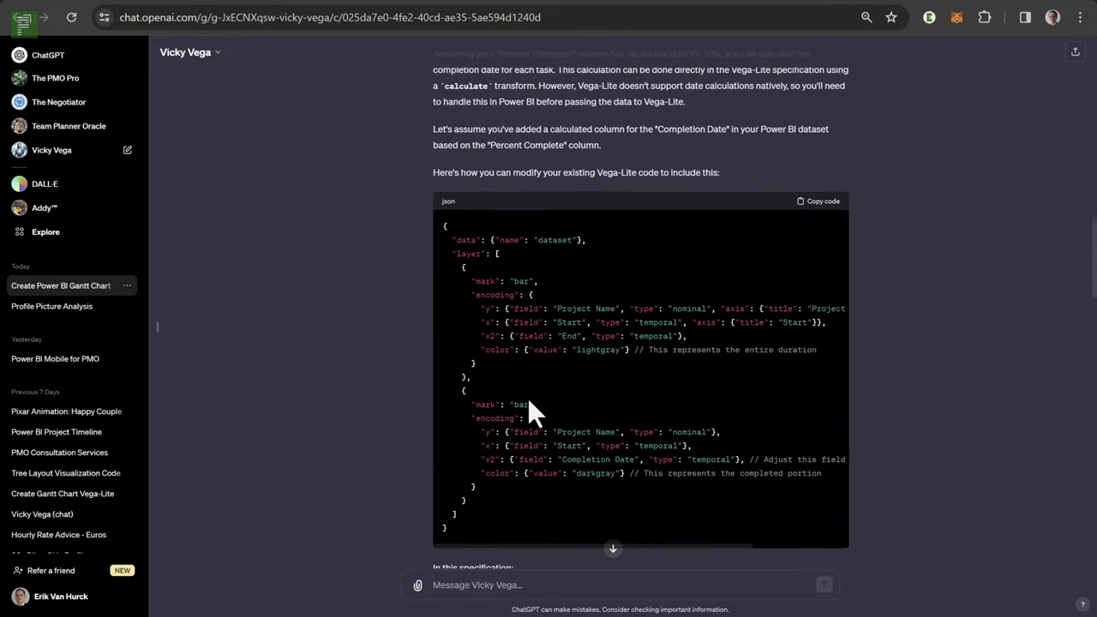
{"action": "scroll", "coordinate": [463, 527], "scroll_direction": "down", "scroll_amount": 8}
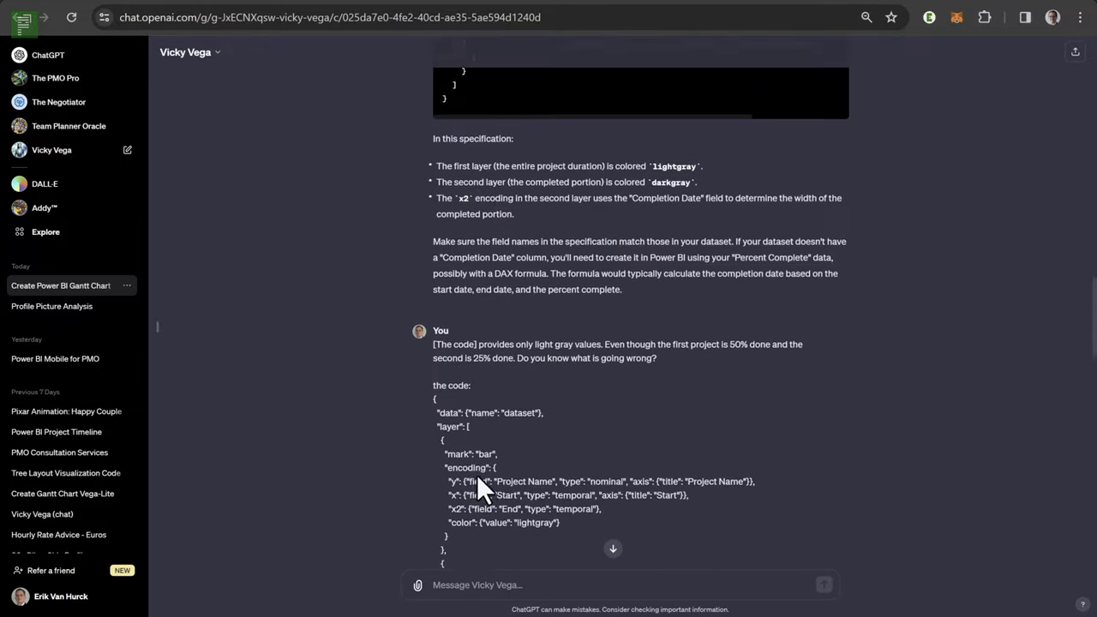
{"action": "scroll", "coordinate": [479, 444], "scroll_direction": "down", "scroll_amount": 1}
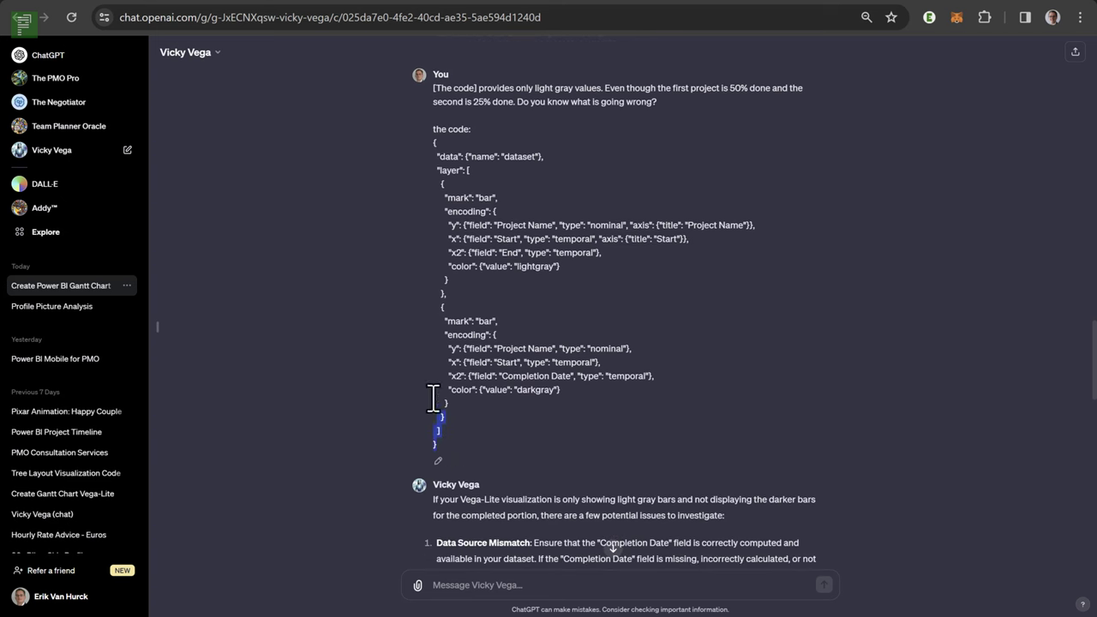
{"action": "left_click_drag", "start_coordinate": [434, 396], "coordinate": [434, 161]}
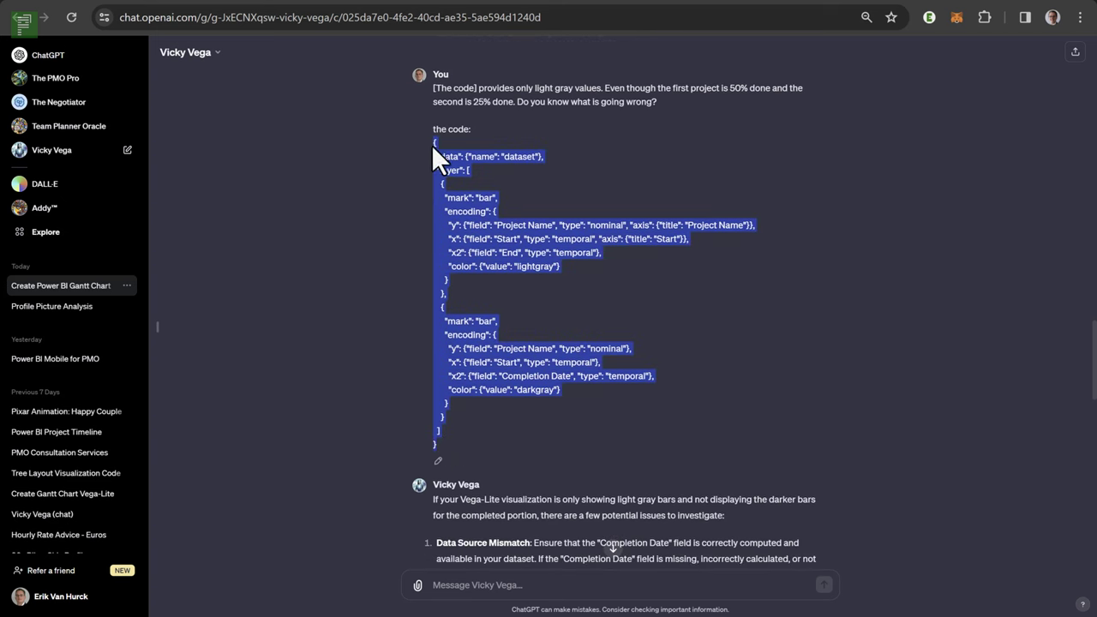
Step: Replace the Deneb specification with the copied layered spec and apply the changes
{"action": "key", "text": "alt+Tab"}
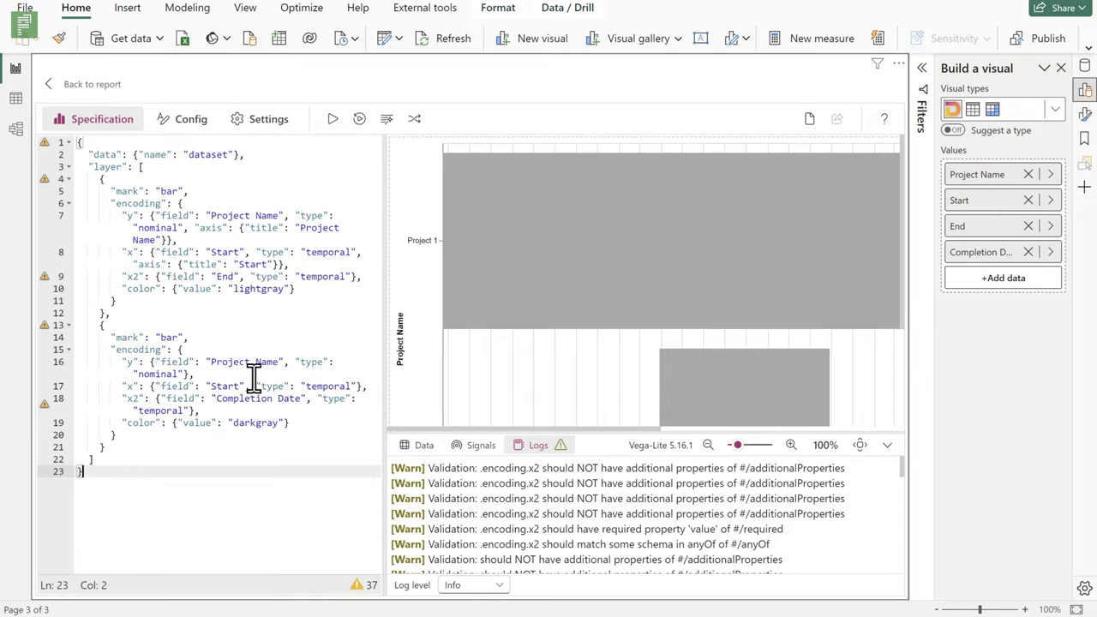
{"action": "left_click_drag", "start_coordinate": [148, 495], "coordinate": [24, 50]}
{"action": "key", "text": "ctrl+c"}
{"action": "key", "text": "Delete"}
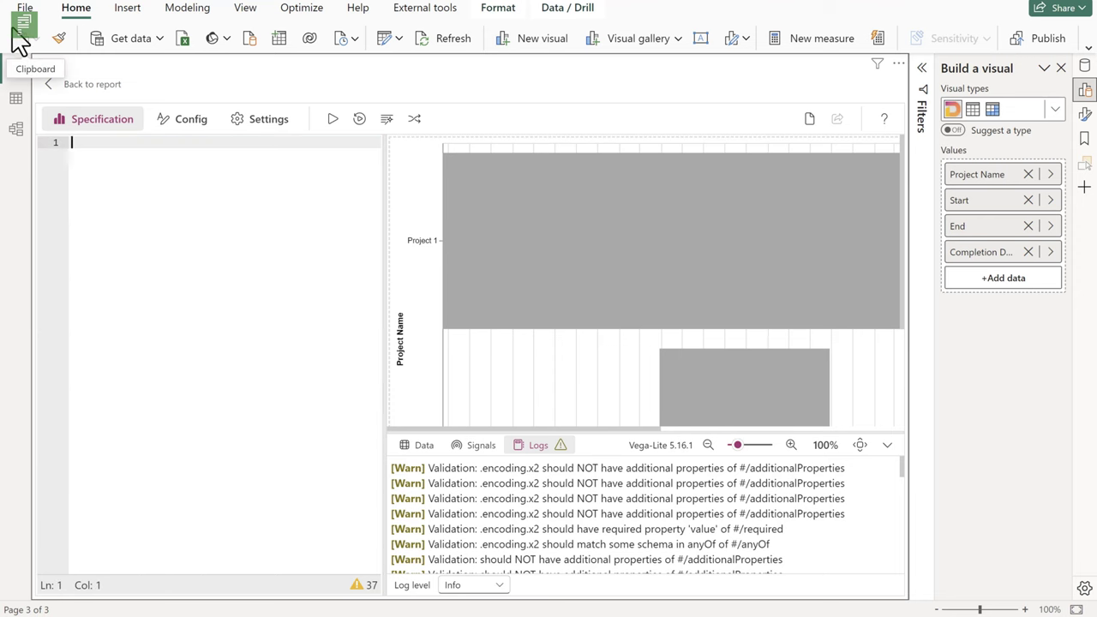
{"action": "key", "text": "ctrl+v"}
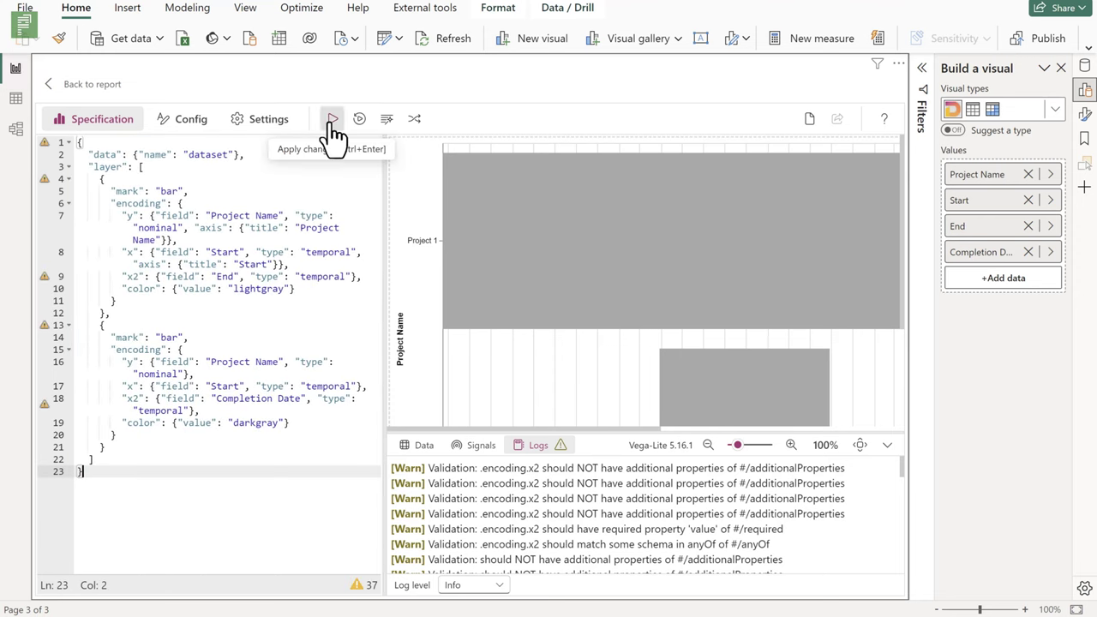
{"action": "left_click", "coordinate": [331, 122]}
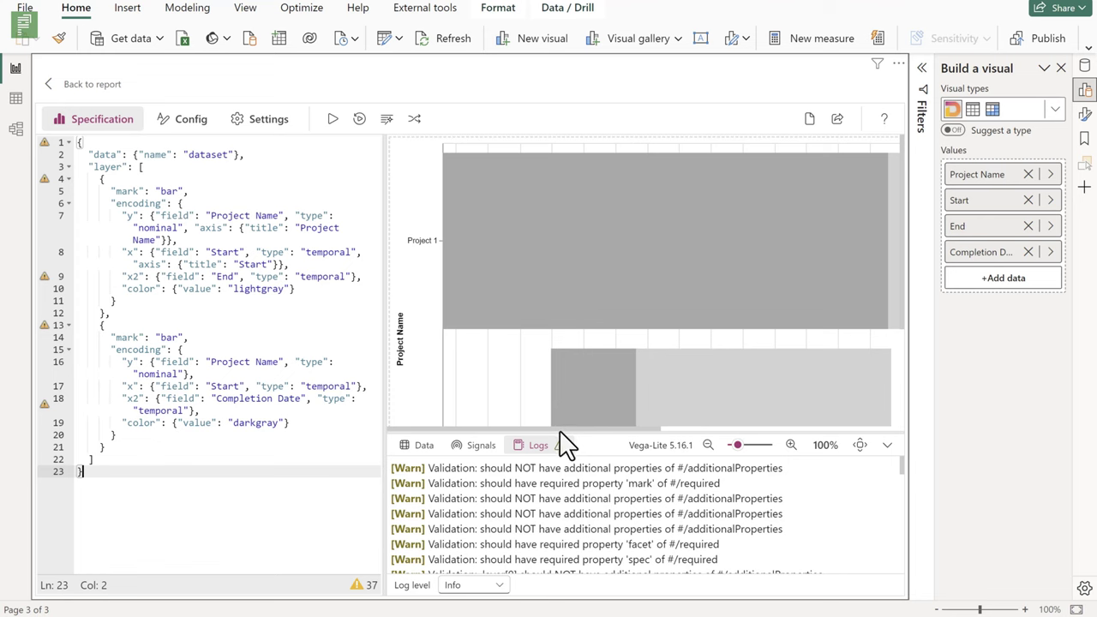
{"action": "left_click_drag", "start_coordinate": [562, 429], "coordinate": [784, 430]}
Step: Leave the Deneb editor via Back to report to view the finished Gantt chart
{"action": "left_click", "coordinate": [52, 84]}
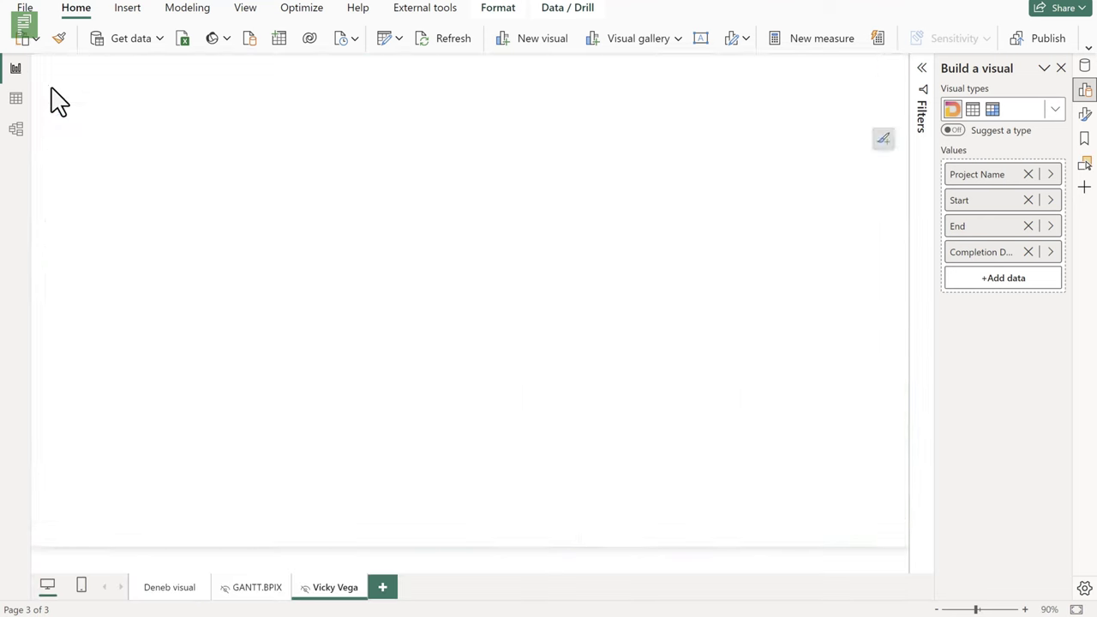